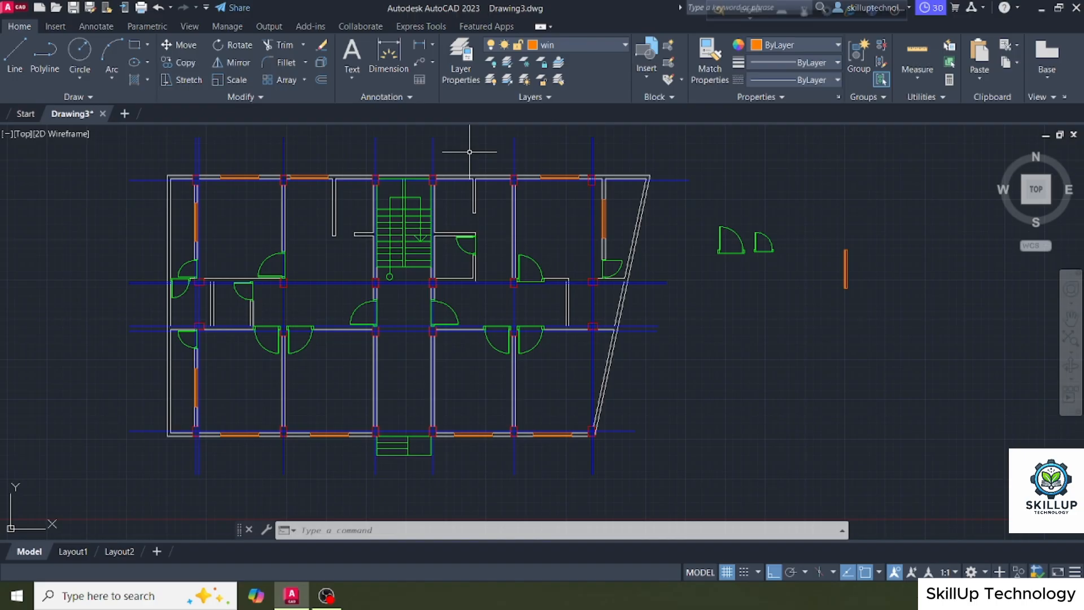
# Create a layer named TEXT with yellow colour 50 and make it the current layer
pyautogui.click(459, 67)
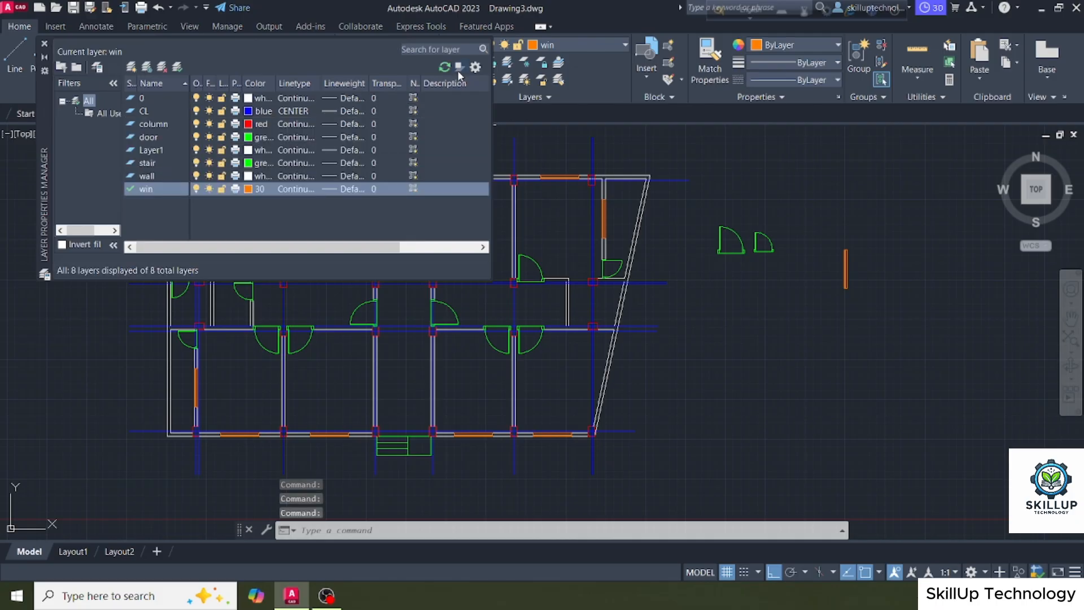
pyautogui.click(131, 66)
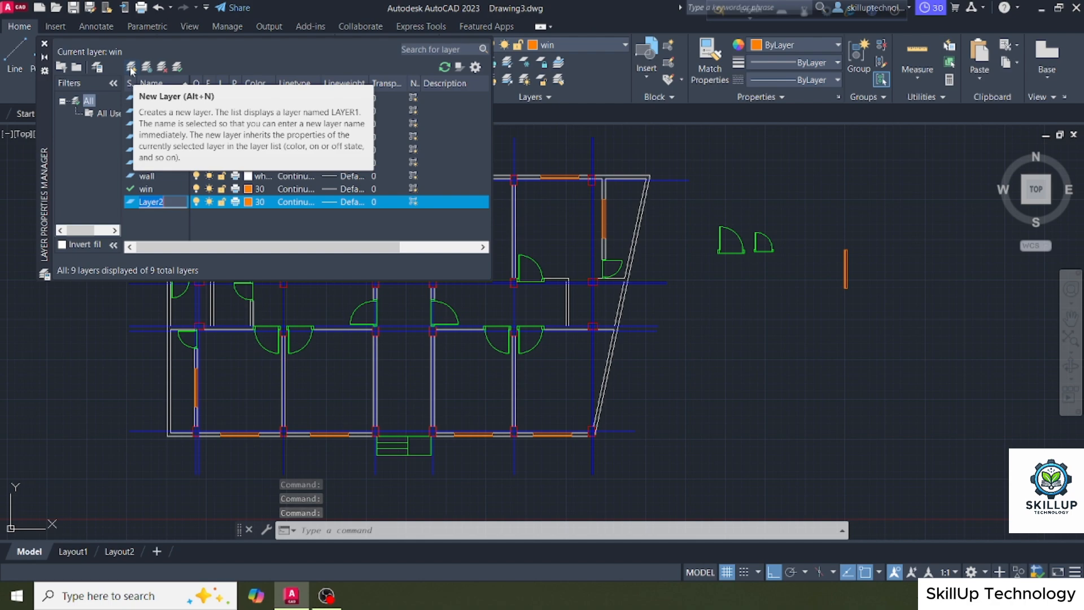
pyautogui.write('TEXT')
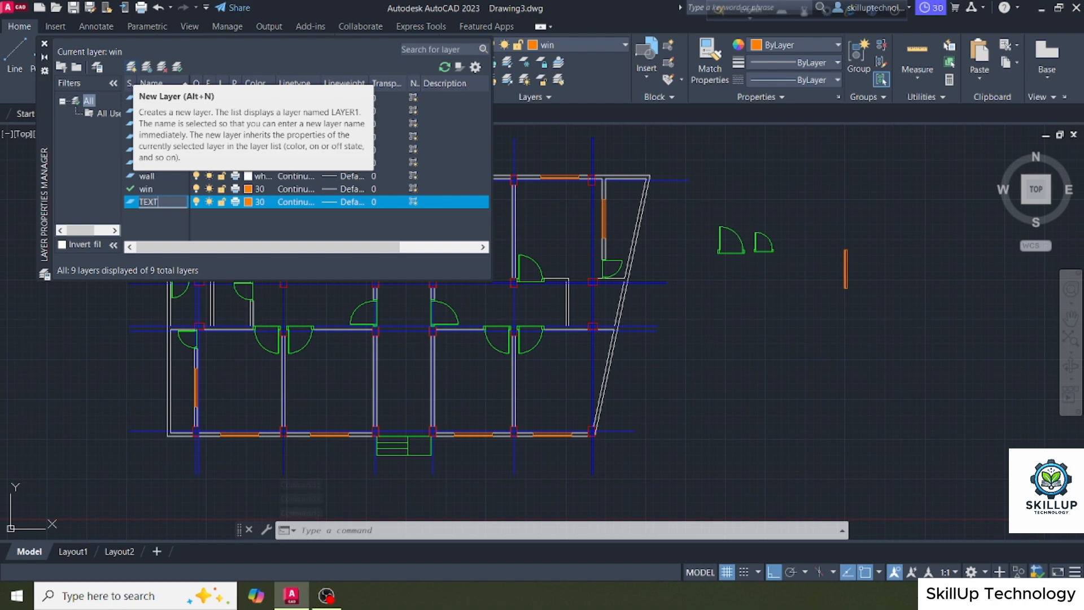
pyautogui.click(248, 202)
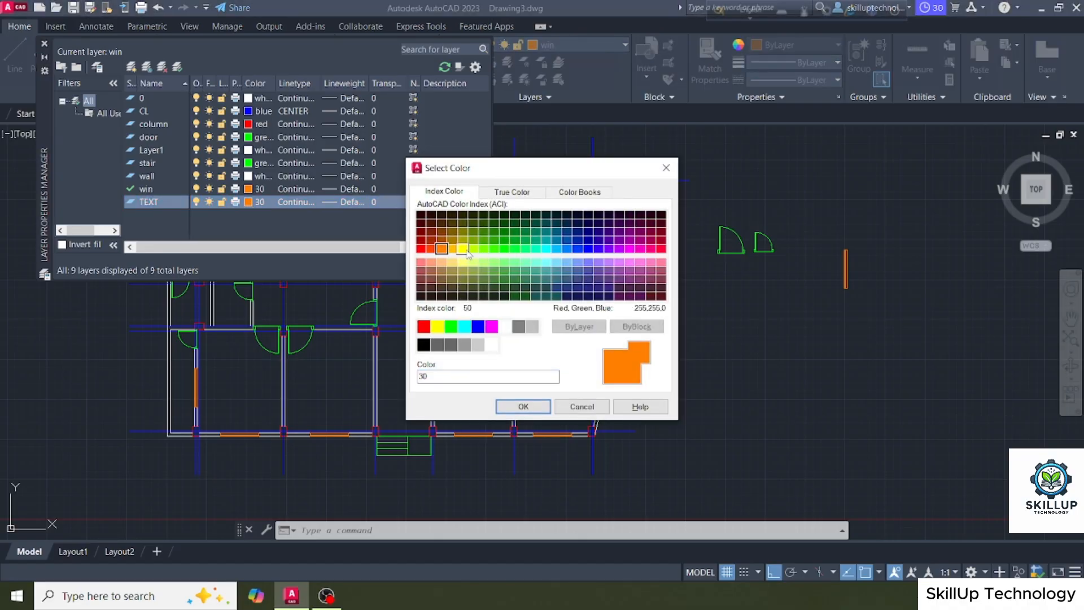
pyautogui.click(462, 249)
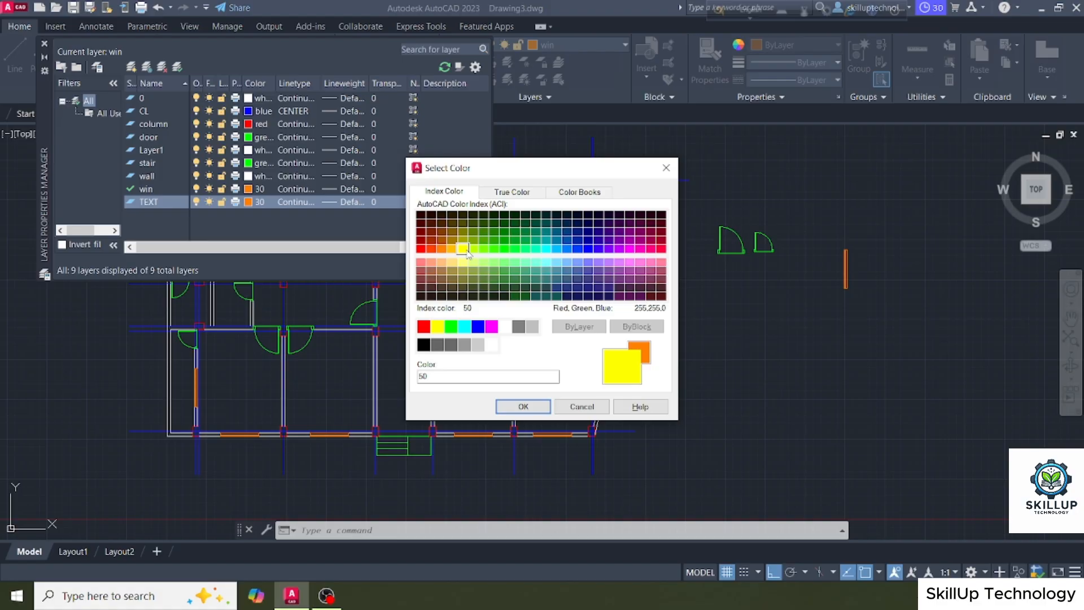
pyautogui.click(523, 407)
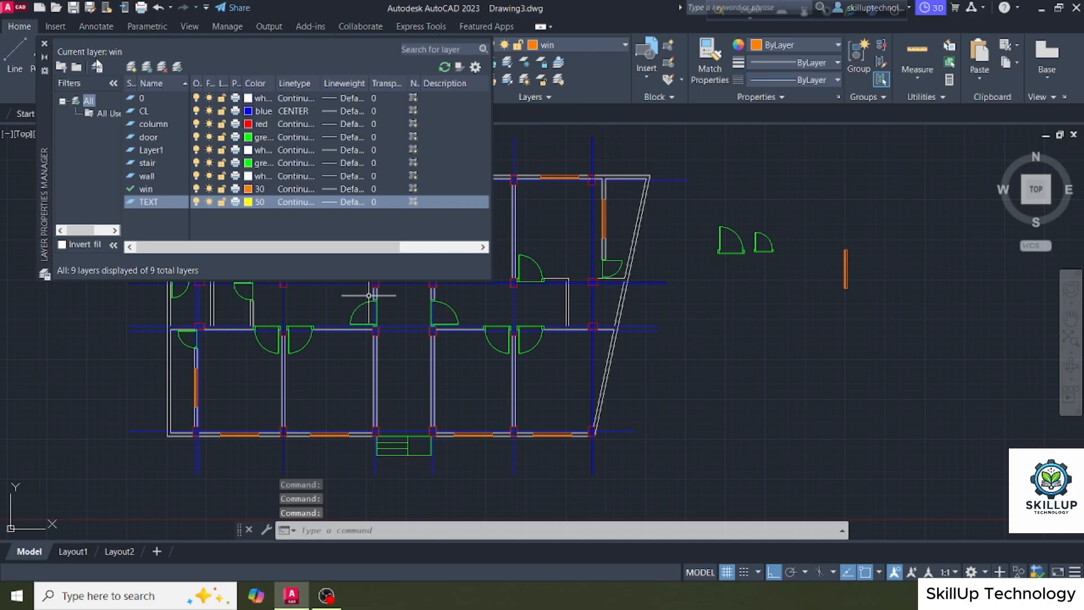
pyautogui.click(45, 44)
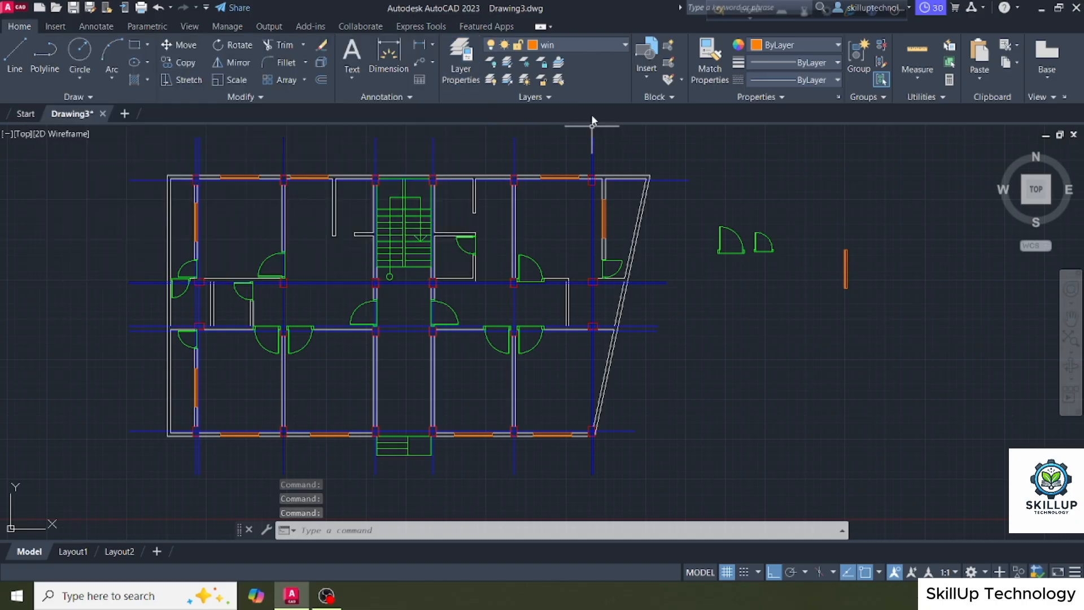
pyautogui.click(574, 46)
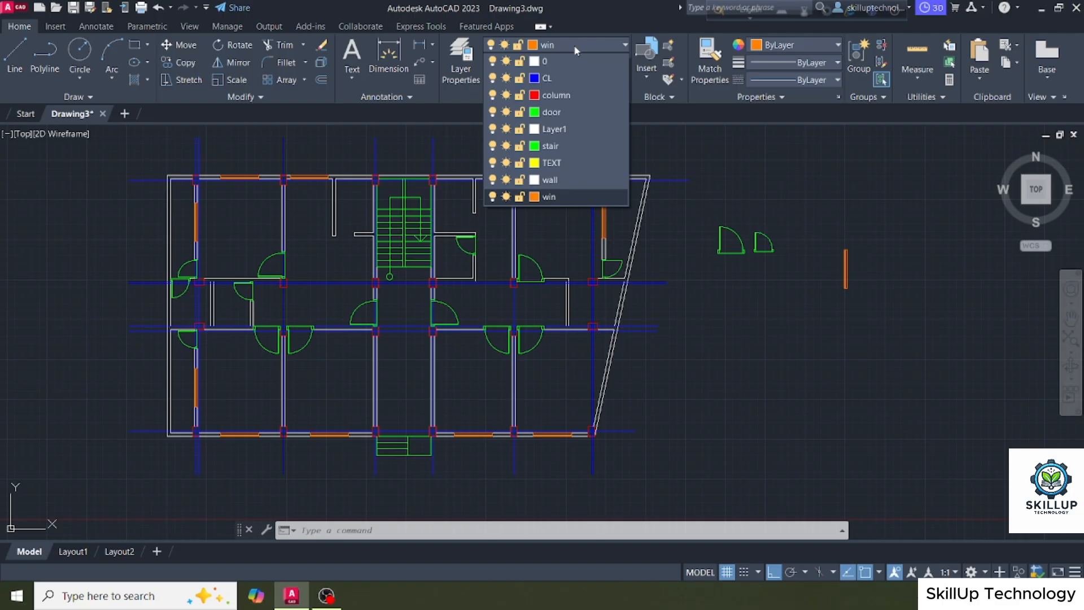
pyautogui.click(555, 165)
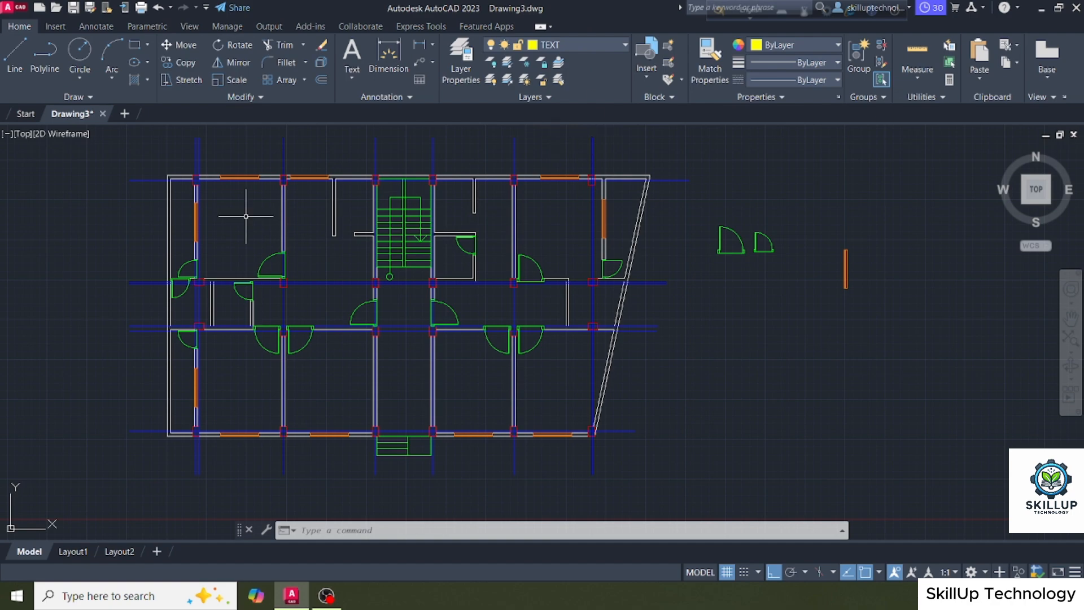
# Add the multiline text "BED ROOM 1" inside the plan's upper-left bedroom
pyautogui.write('MTEXT')
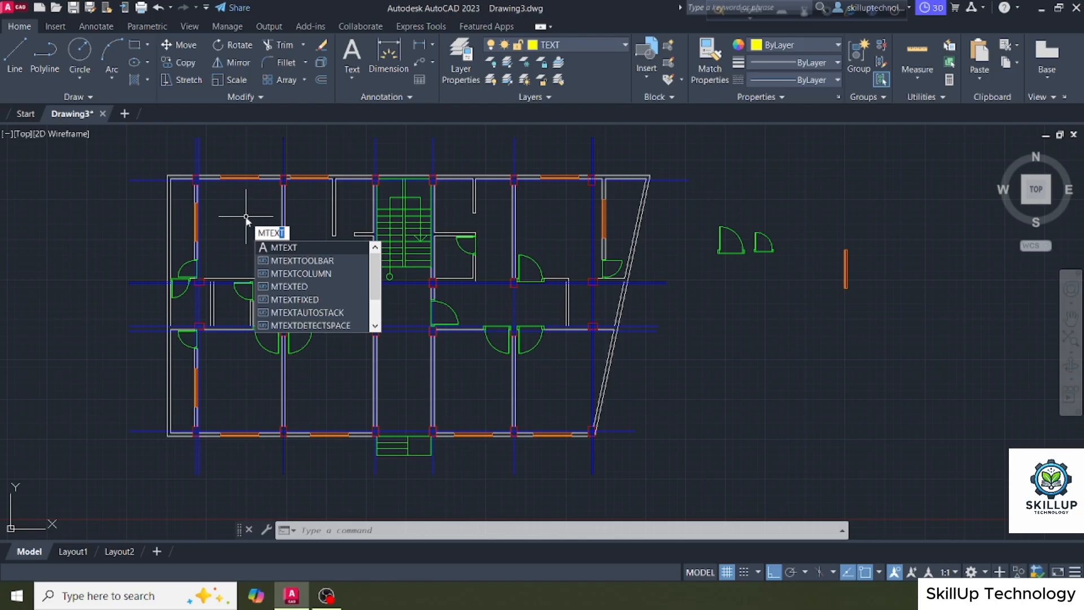
pyautogui.press('Return')
pyautogui.scroll(3, 246, 218)
pyautogui.click(157, 210)
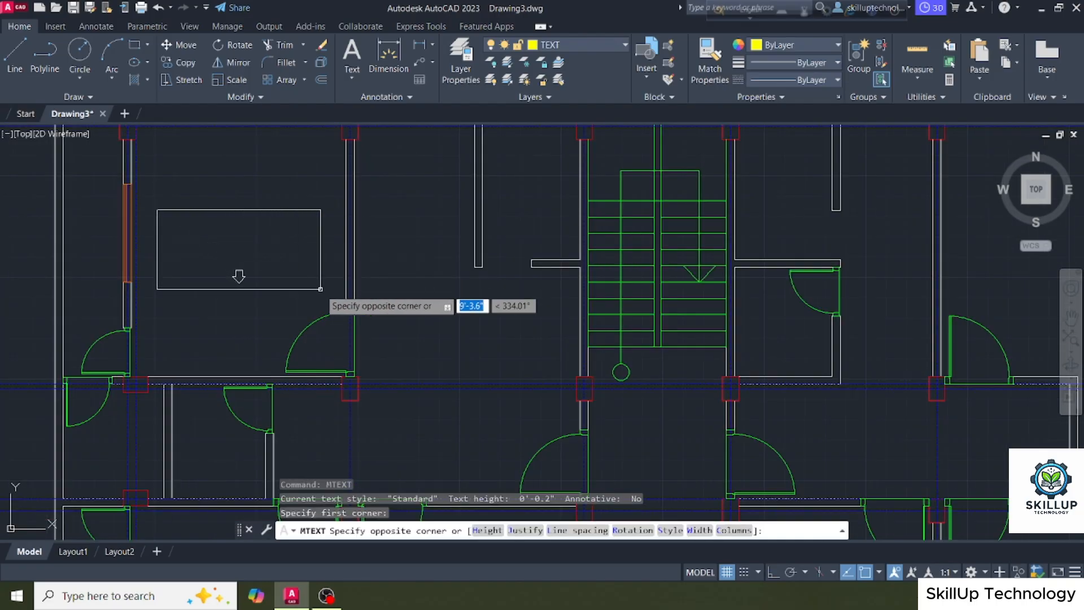
pyautogui.click(320, 289)
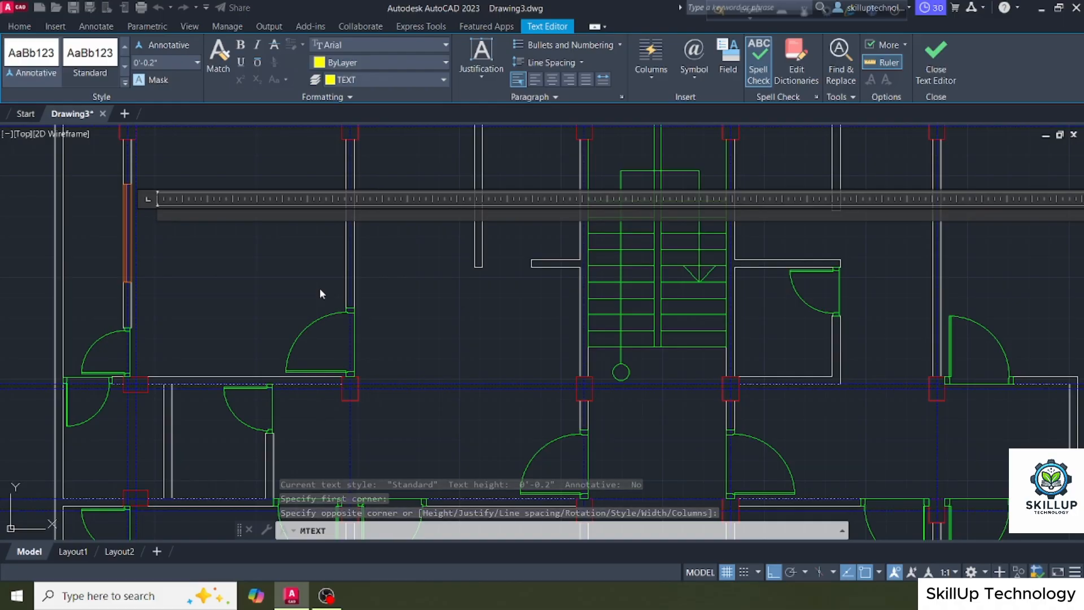
pyautogui.write('BED')
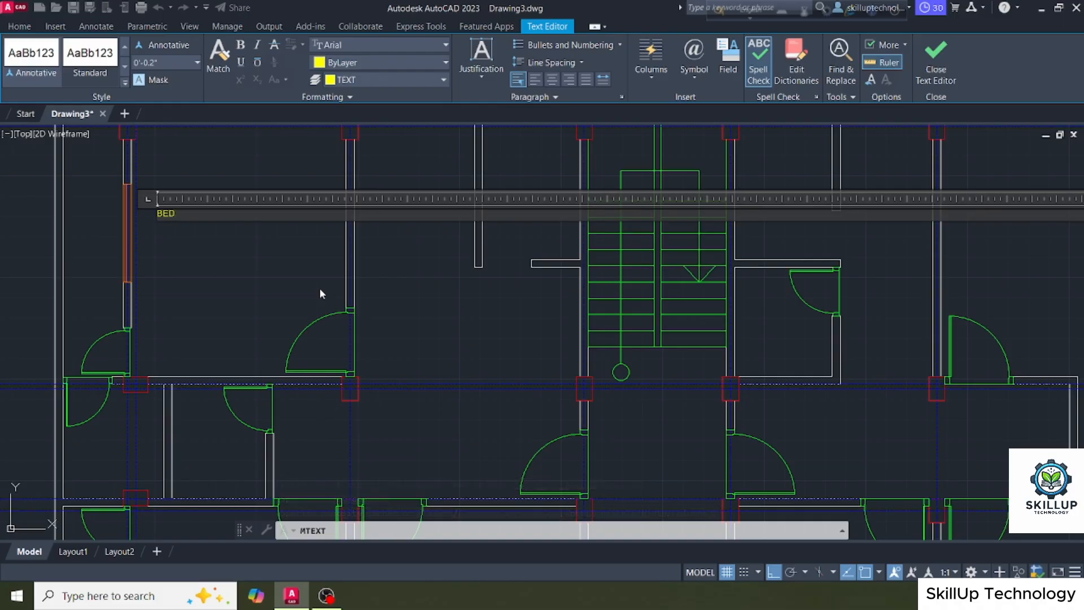
pyautogui.write(' ROOM 1')
# Set the height of the whole BED ROOM 1 label to 7 inches and finish the text
pyautogui.hotkey('ctrl', 'a')
pyautogui.click(174, 63)
pyautogui.write('7')
pyautogui.press('Return')
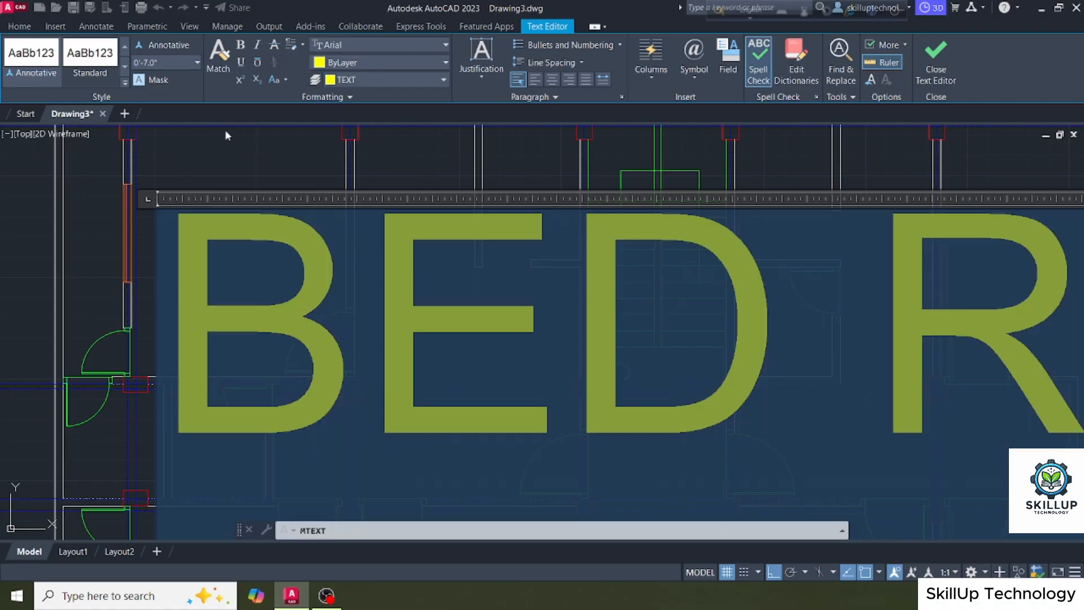
pyautogui.click(187, 151)
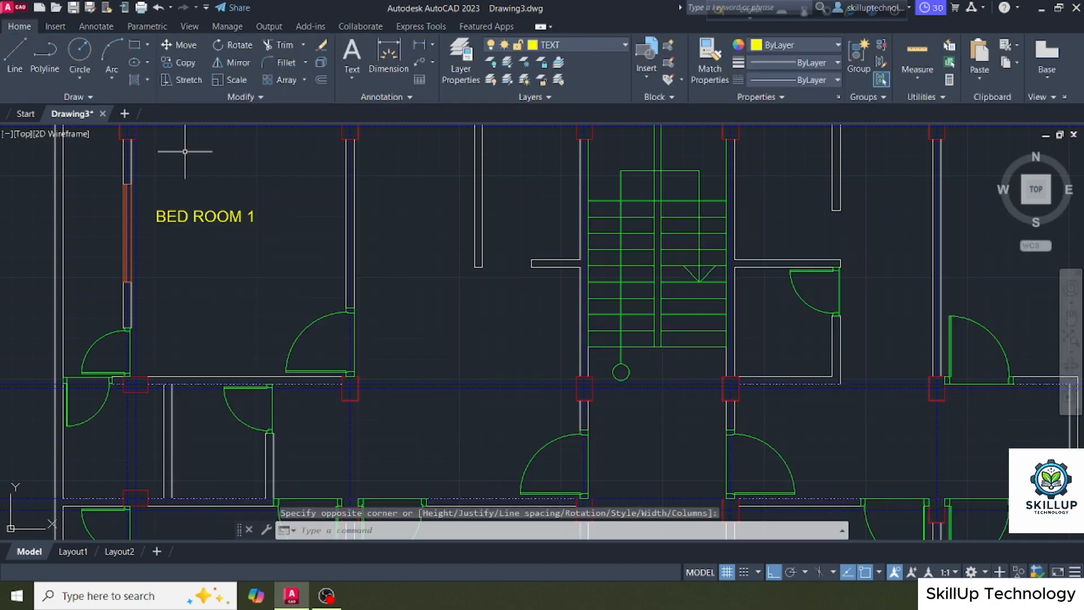
# Copy the BED ROOM 1 label straight down into the lower-left room and, with ortho off, into the room to its right
pyautogui.scroll(-3, 227, 229)
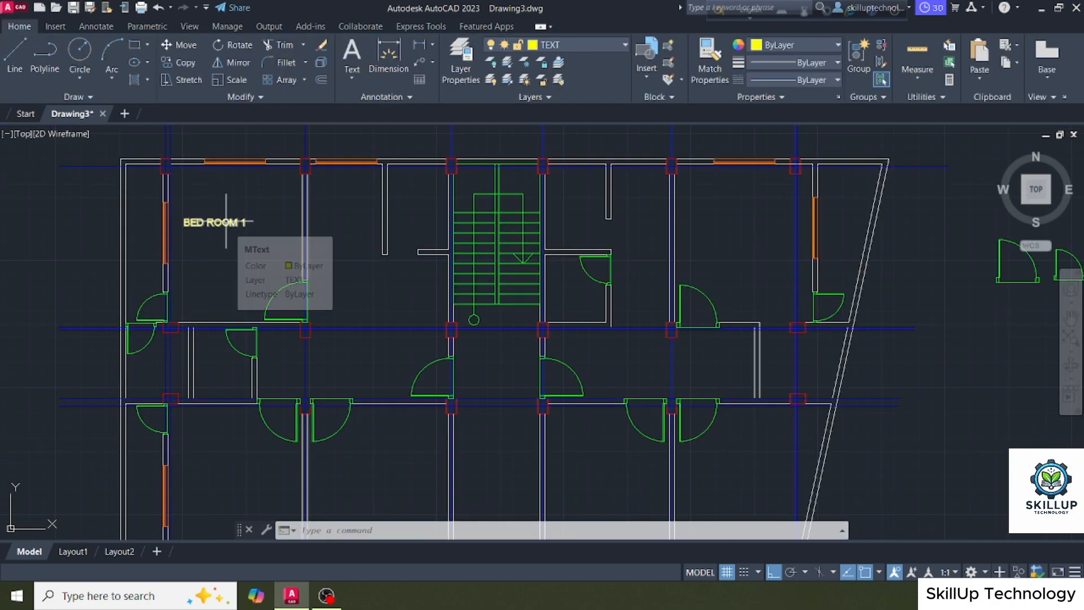
pyautogui.click(226, 222)
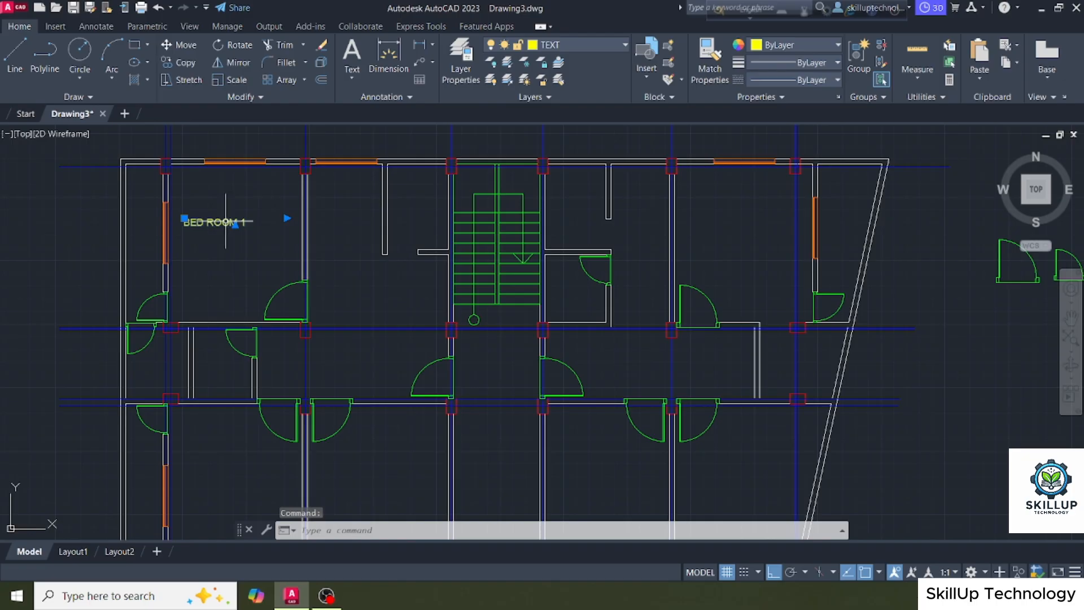
pyautogui.write('co')
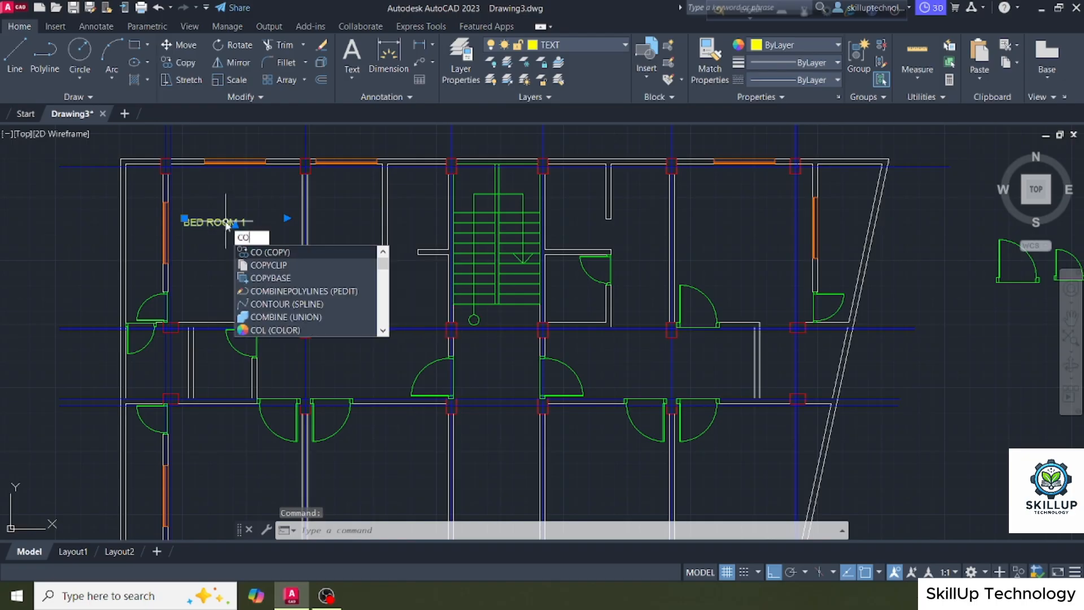
pyautogui.press('Return')
pyautogui.click(226, 222)
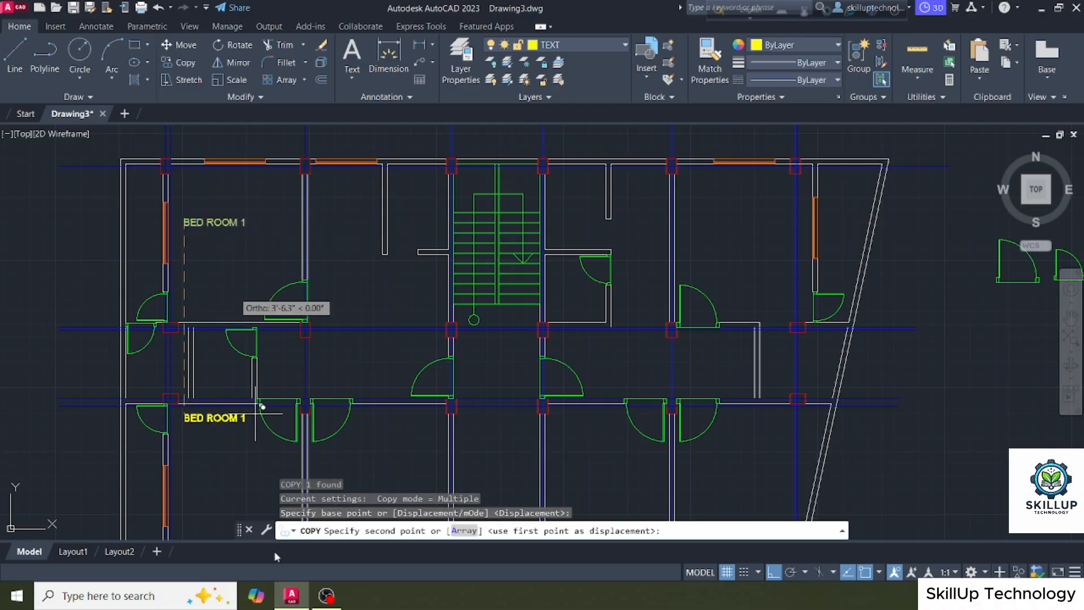
pyautogui.moveTo(223, 468); pyautogui.dragTo(224, 445, button='middle')
pyautogui.click(224, 444)
pyautogui.press('F8')
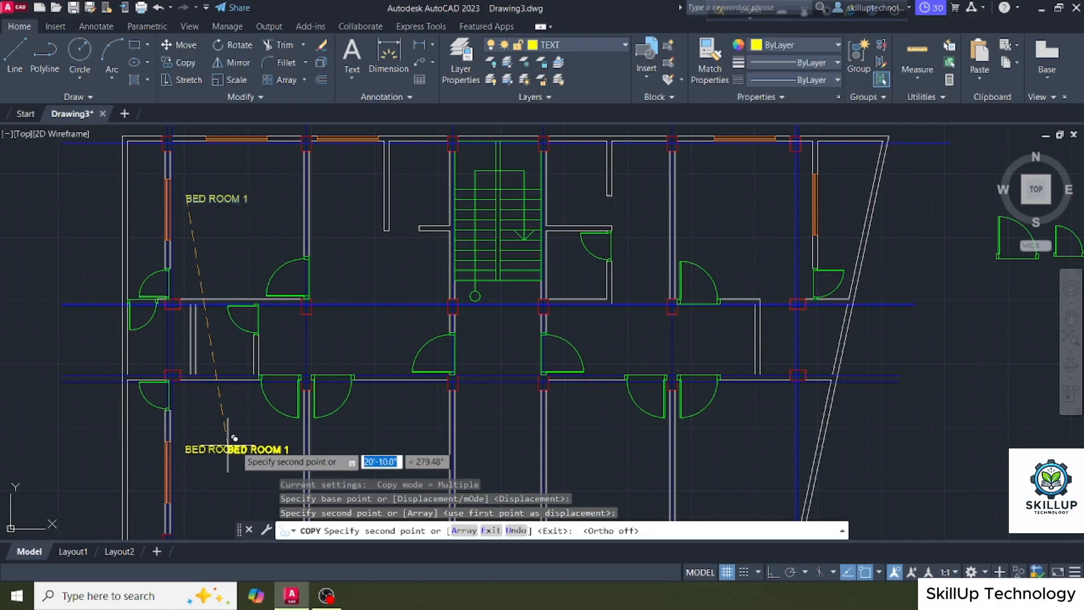
pyautogui.click(358, 437)
pyautogui.press('Escape')
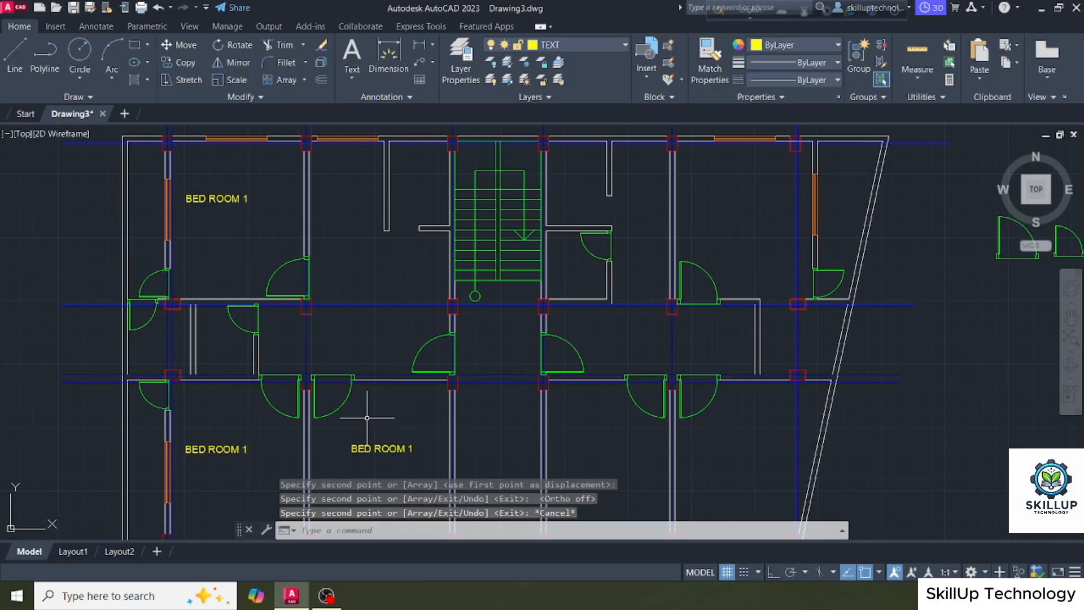
# Change the label in the lower-left room to "BED ROOM 2"
pyautogui.click(237, 443)
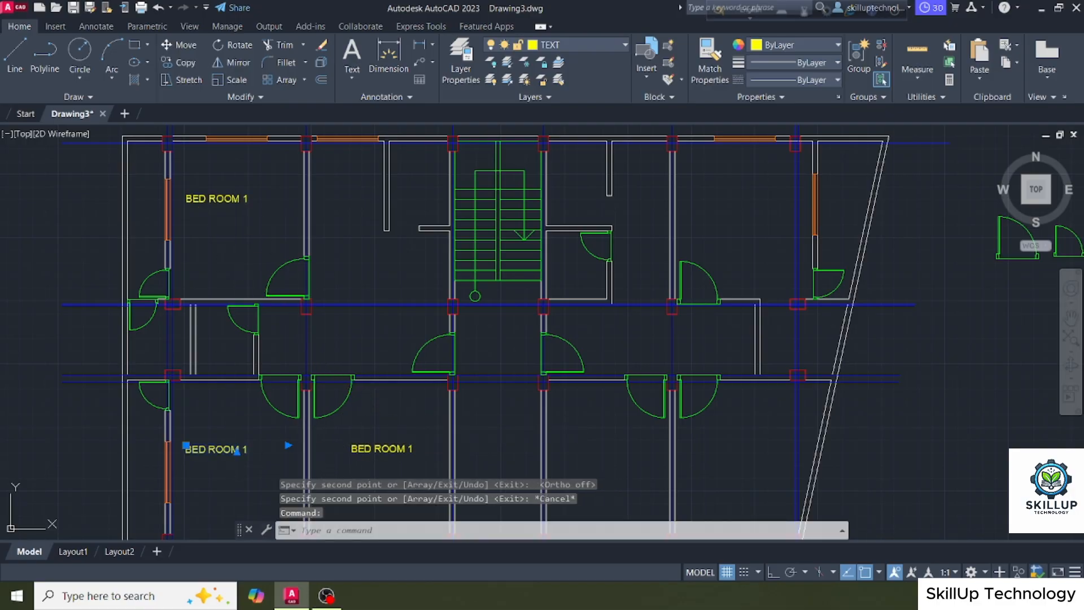
pyautogui.doubleClick(254, 446)
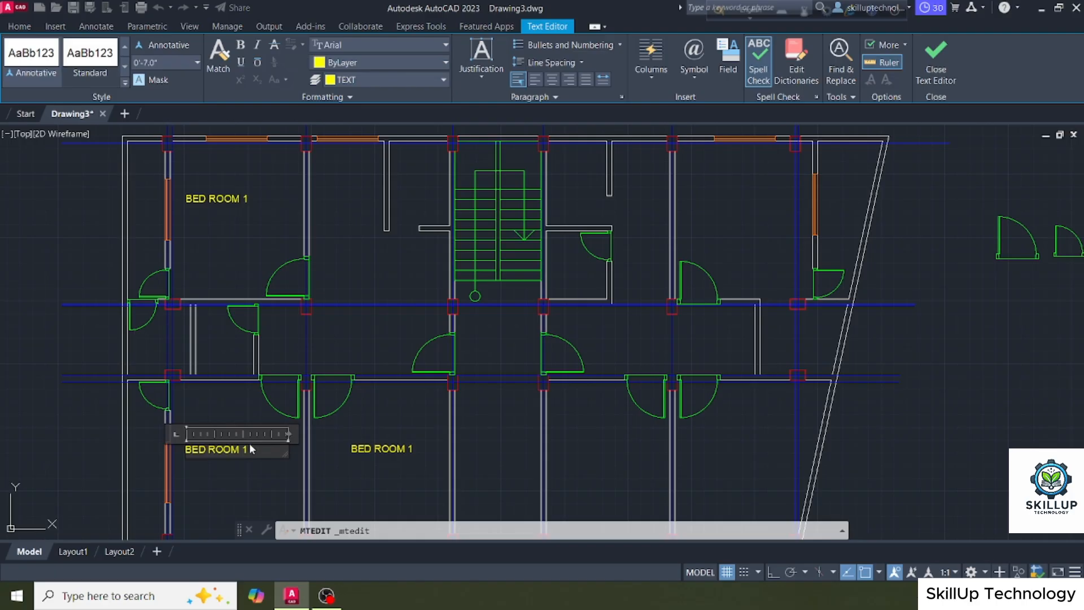
pyautogui.press('BackSpace')
pyautogui.write('2')
pyautogui.click(252, 476)
# Change the copied label in the room right of BED ROOM 2 to "BED ROOM 3"
pyautogui.click(379, 449)
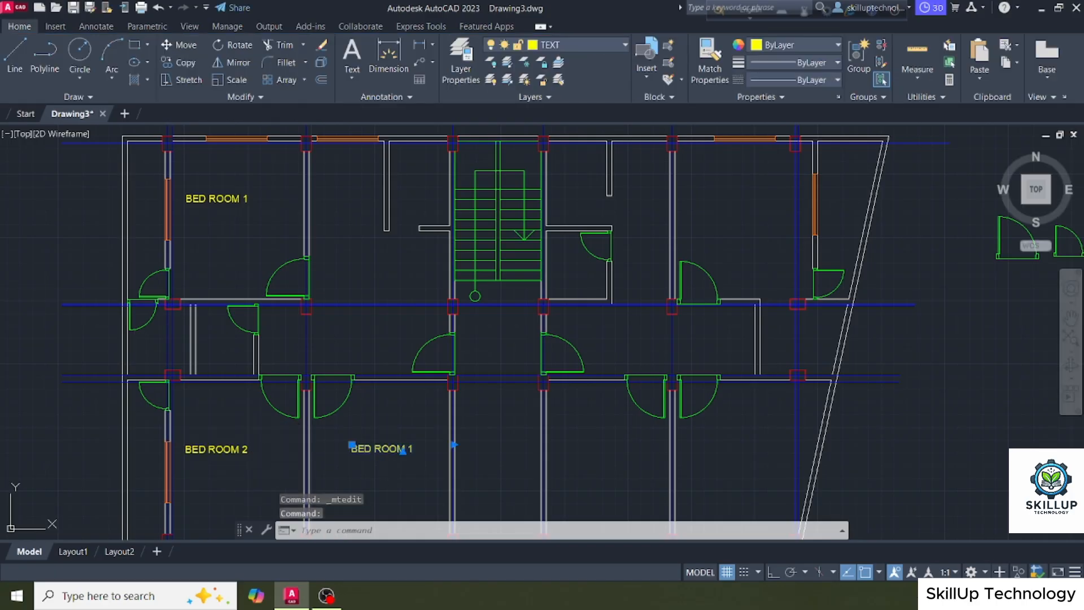
pyautogui.doubleClick(390, 448)
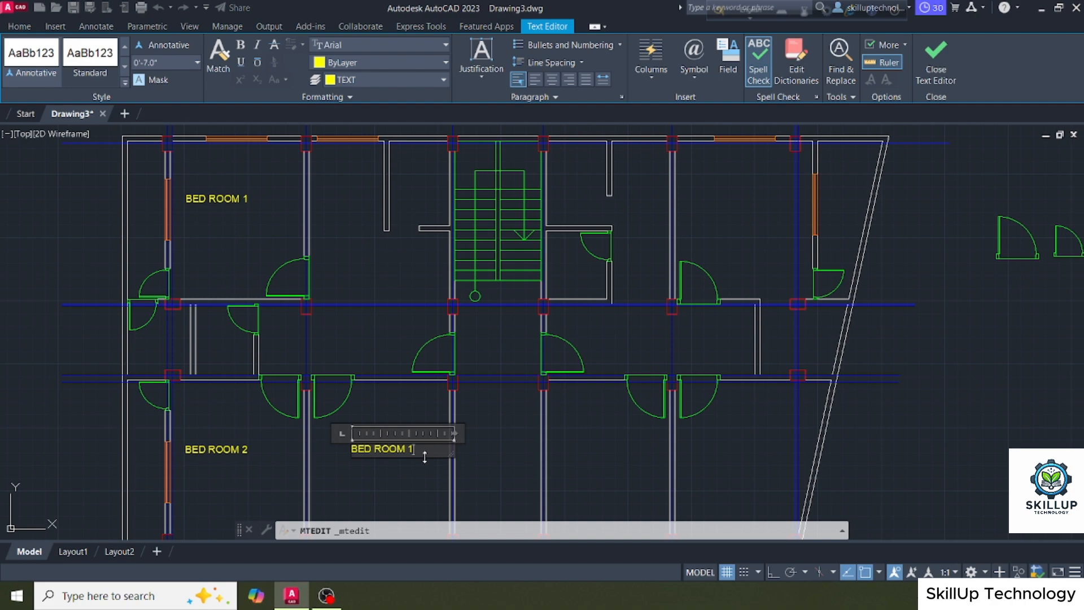
pyautogui.press('BackSpace')
pyautogui.click(408, 418)
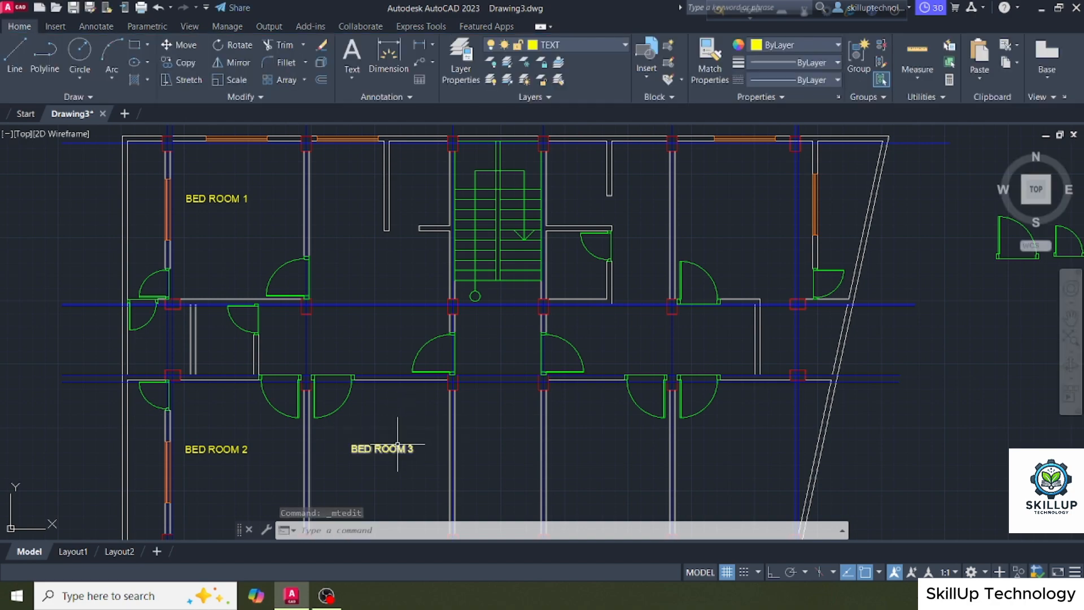
# Copy the BED ROOM 3 label into the open area left of the staircase and the two small spaces above it
pyautogui.click(398, 446)
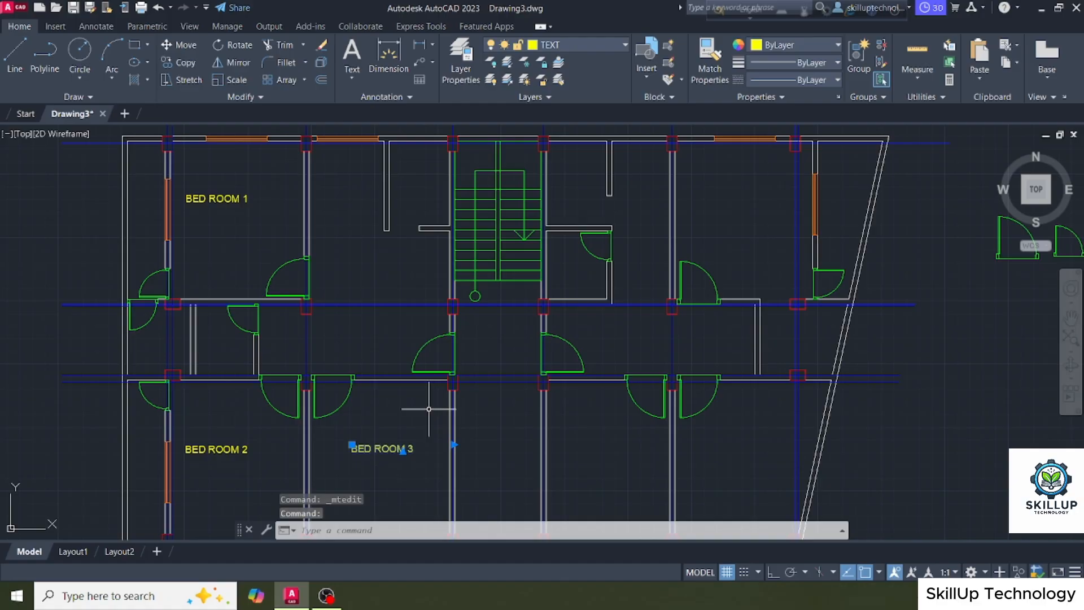
pyautogui.write('co')
pyautogui.press('Return')
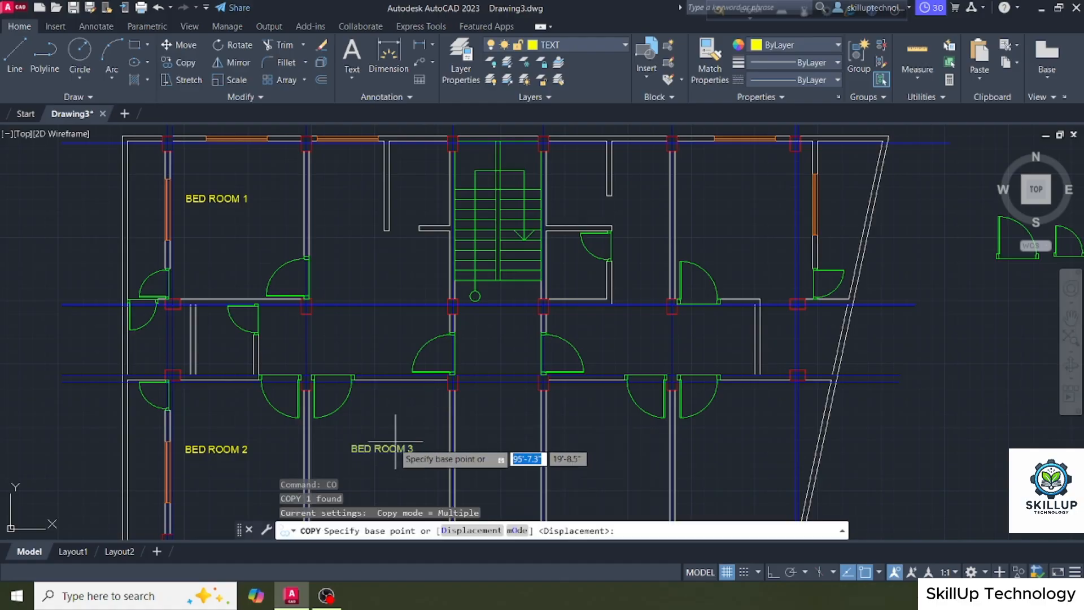
pyautogui.click(352, 443)
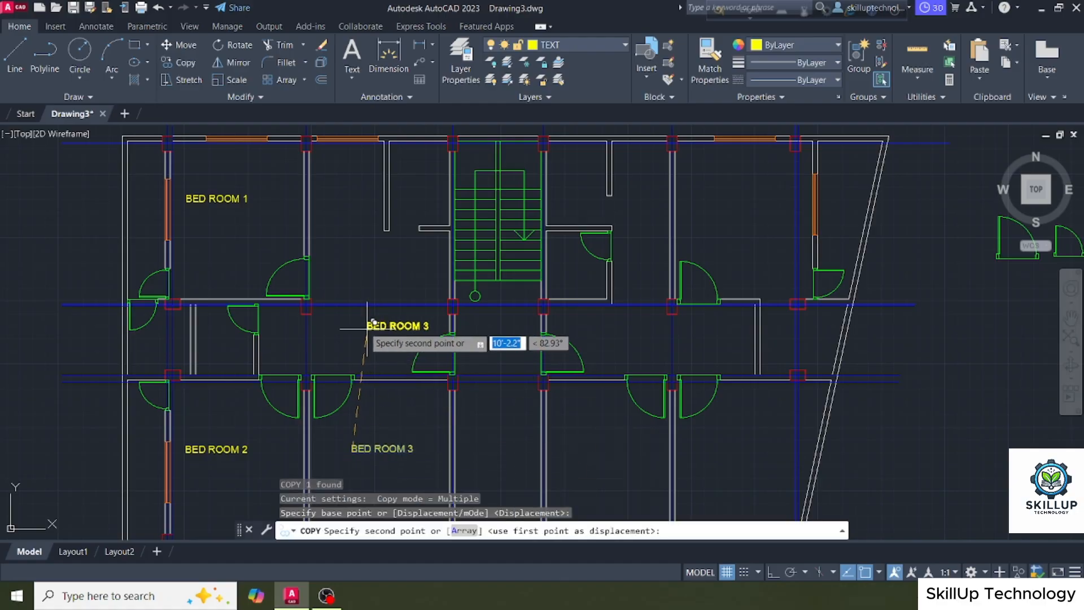
pyautogui.click(386, 282)
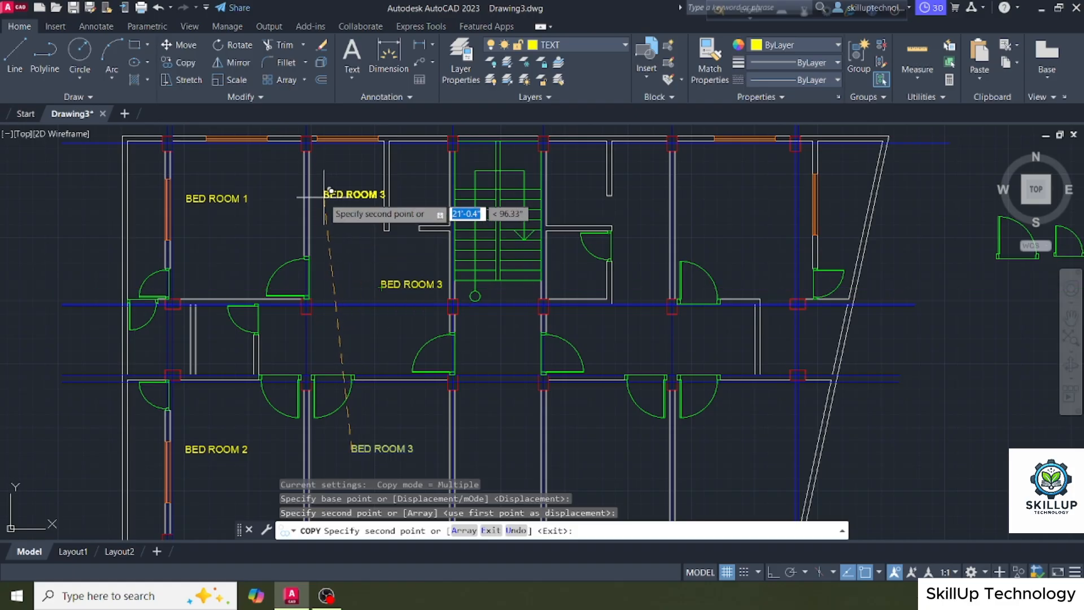
pyautogui.click(317, 181)
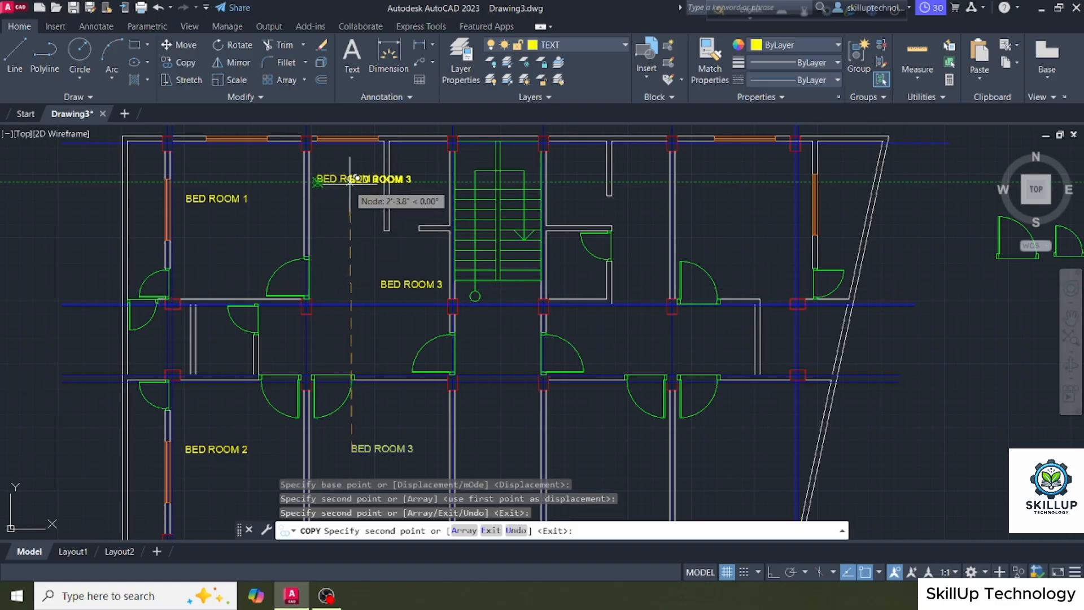
pyautogui.click(402, 178)
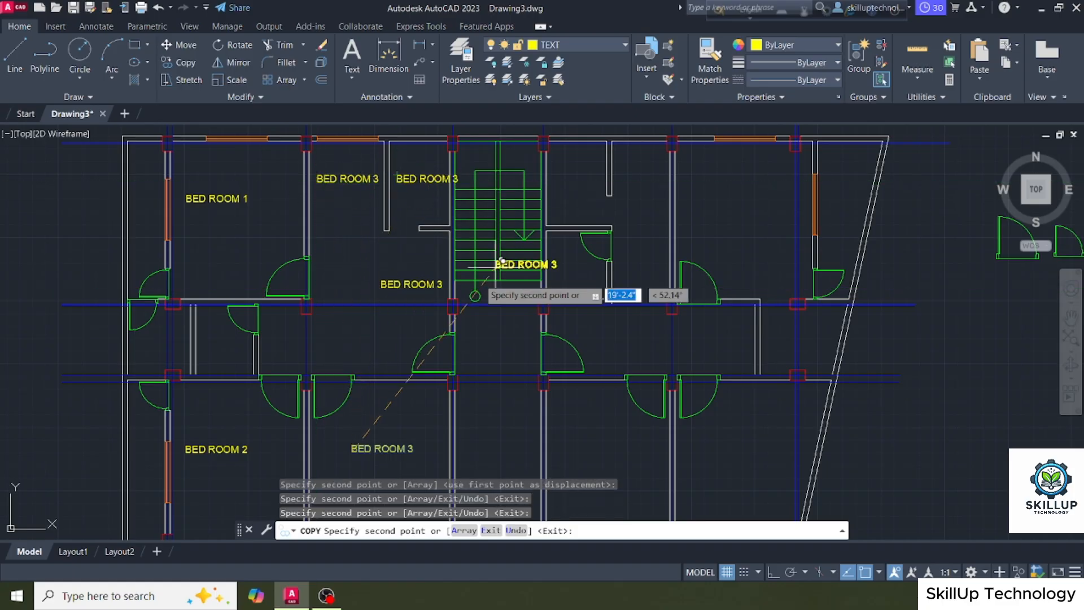
pyautogui.press('Escape')
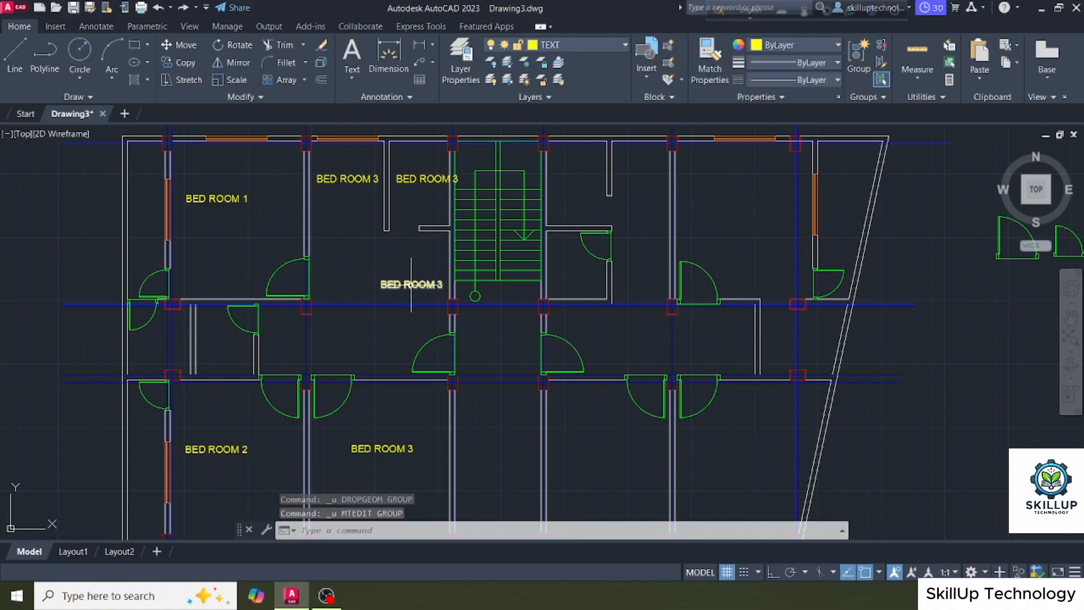
# Change the label in the open area left of the staircase to "DINING ROOM" and shift it slightly up and left within the room
pyautogui.doubleClick(411, 284)
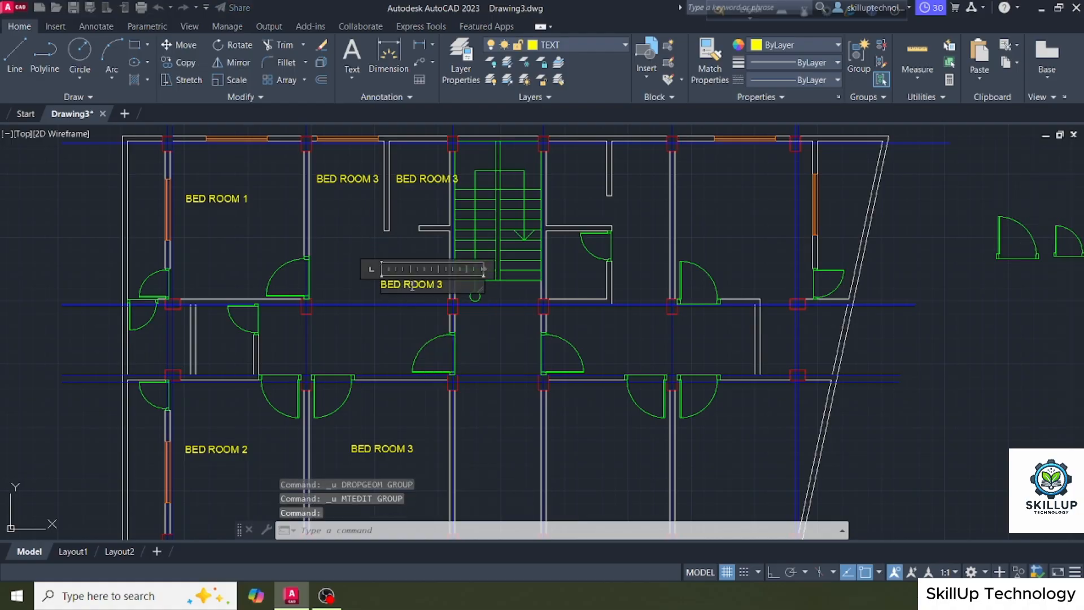
pyautogui.moveTo(443, 285); pyautogui.dragTo(379, 273)
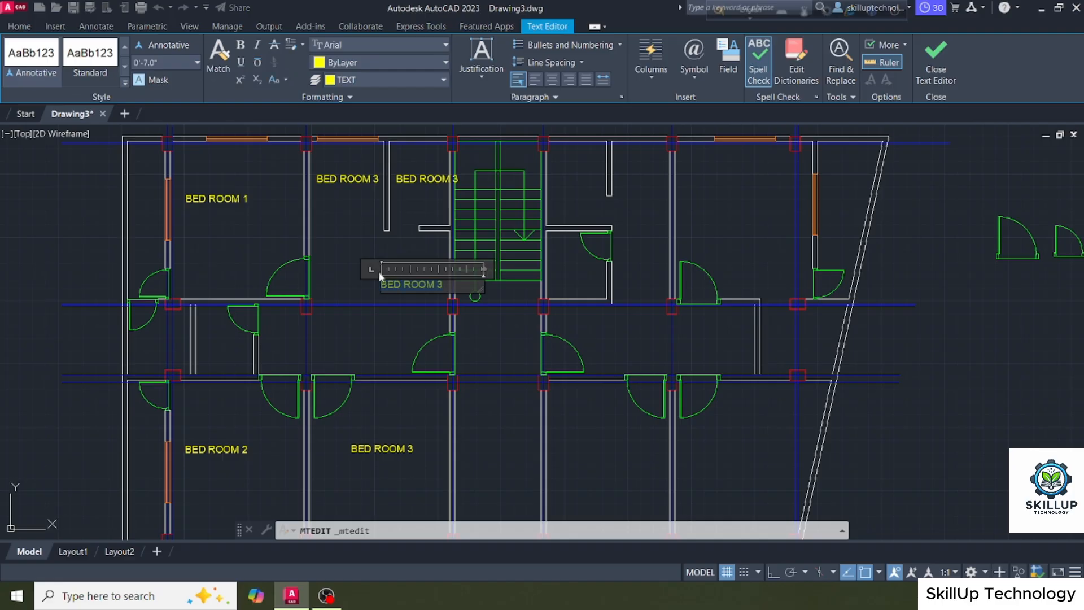
pyautogui.write('DINING ROOM')
pyautogui.click(359, 277)
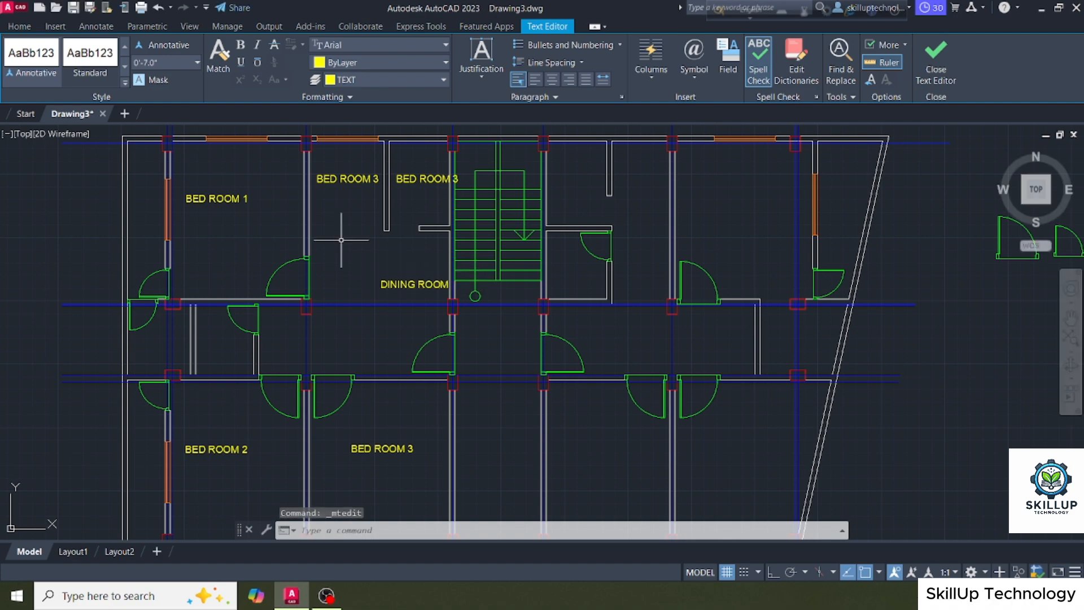
pyautogui.click(408, 285)
pyautogui.click(417, 285)
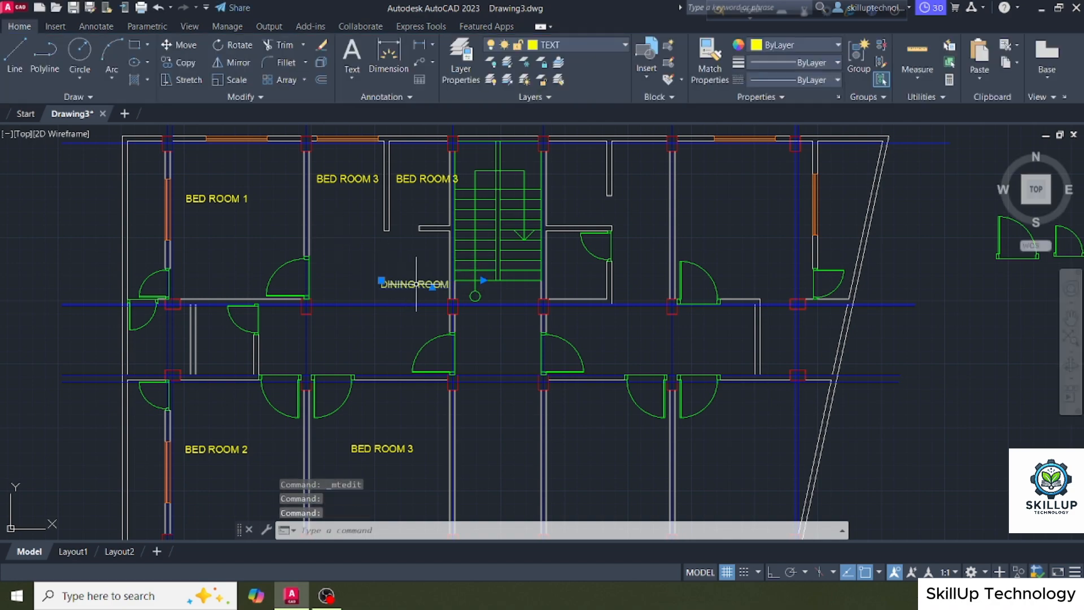
pyautogui.moveTo(417, 284); pyautogui.dragTo(405, 274)
pyautogui.press('Escape')
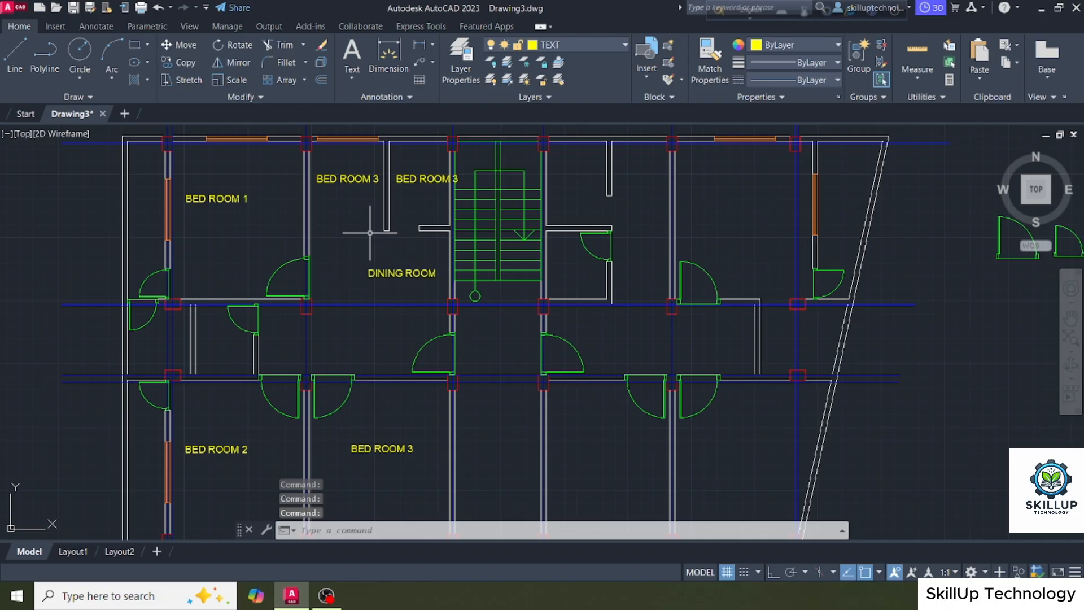
# Change the label right of BED ROOM 1 to "DRAWING ROOM", narrow its text box so it wraps onto two lines, and centre the text
pyautogui.click(347, 177)
pyautogui.doubleClick(350, 178)
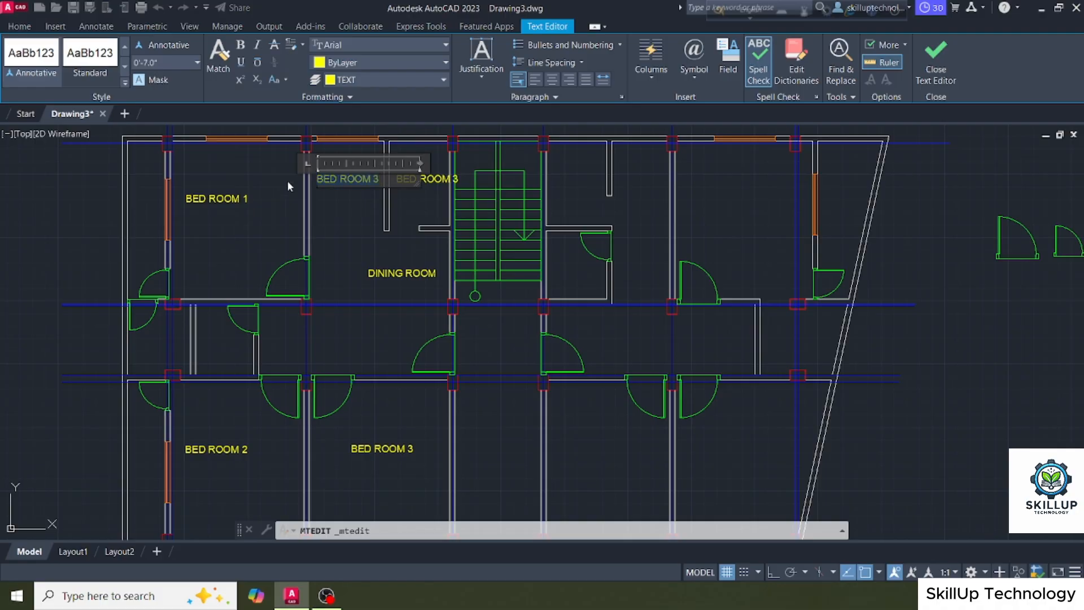
pyautogui.write('DRAWIN')
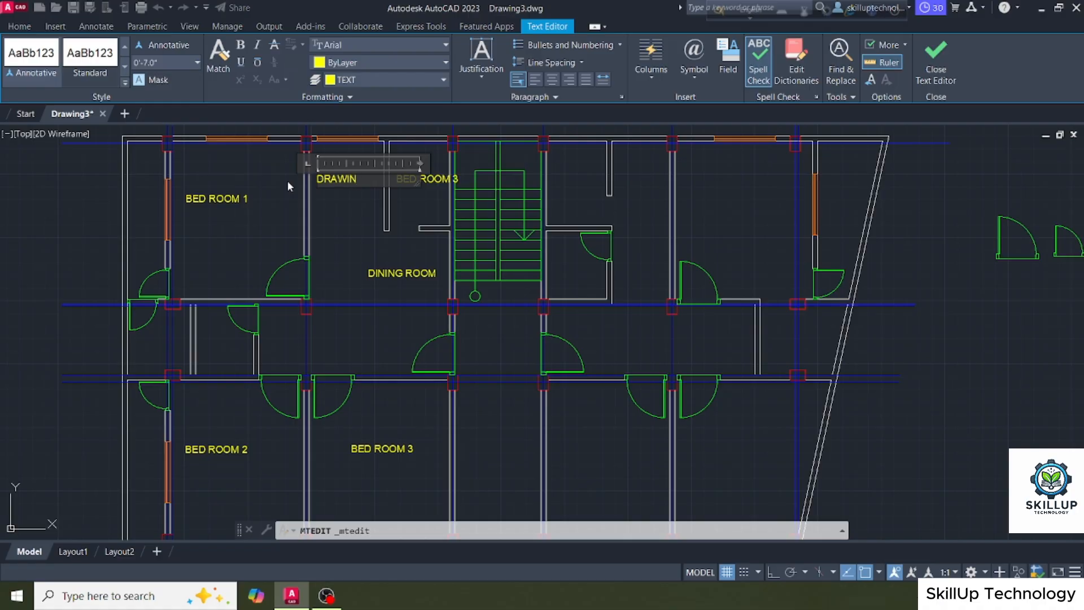
pyautogui.write('G ROOM')
pyautogui.moveTo(419, 164)
pyautogui.mouseDown()
pyautogui.moveTo(337, 182)
pyautogui.moveTo(313, 175)
pyautogui.mouseUp()
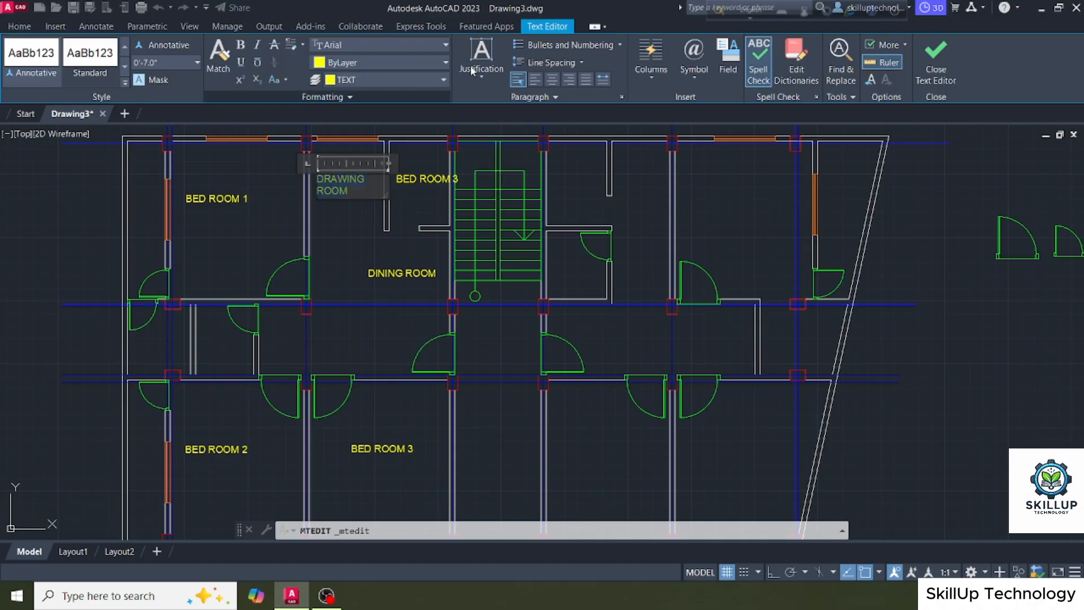
pyautogui.click(552, 80)
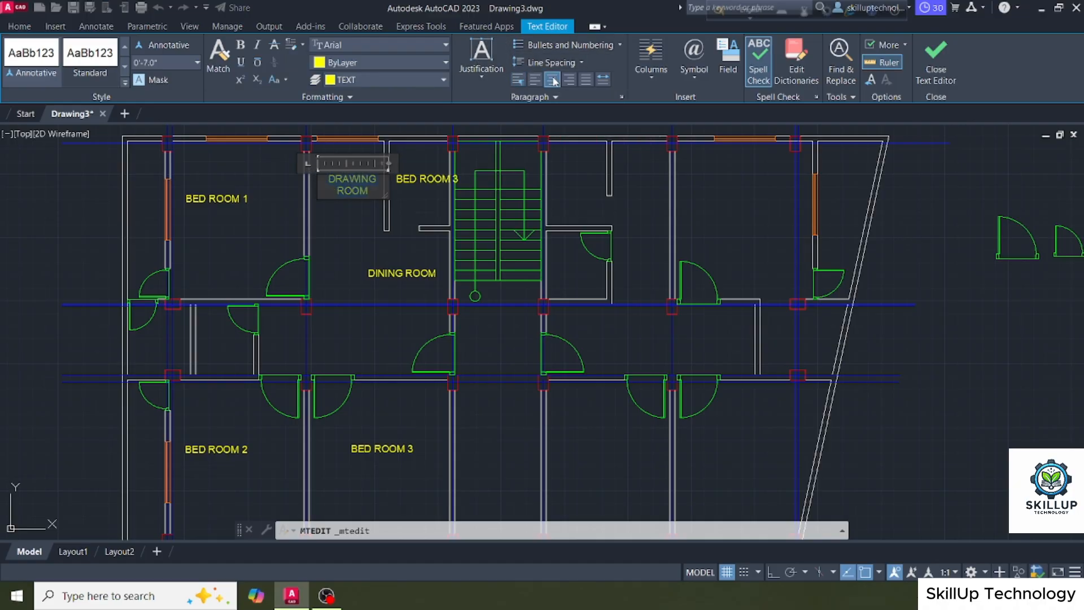
pyautogui.click(347, 226)
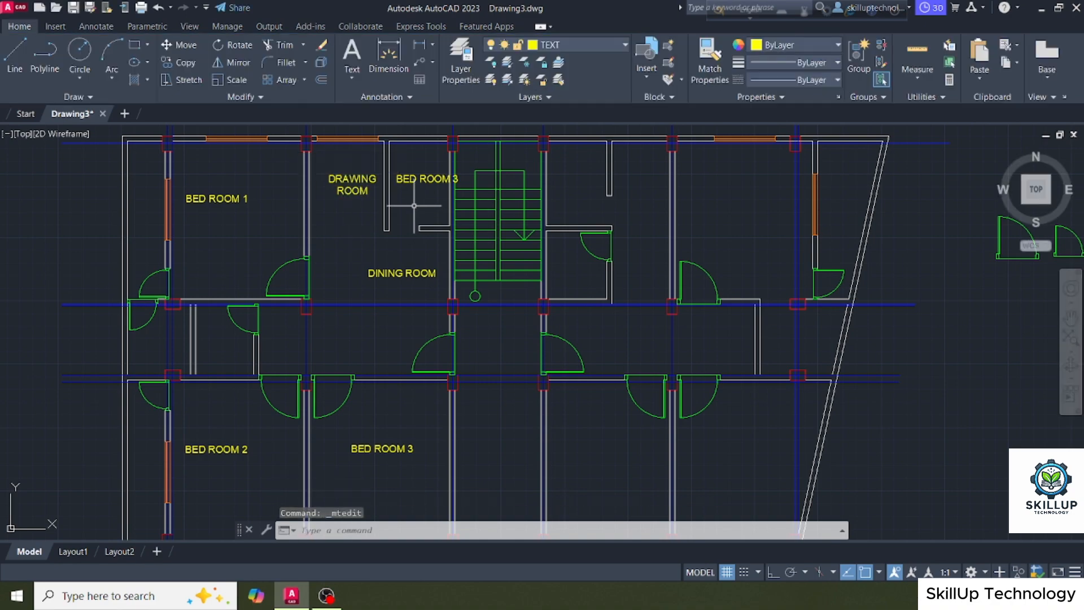
# Change the label in the small room between DRAWING ROOM and the staircase to "KITCHEN"
pyautogui.click(418, 179)
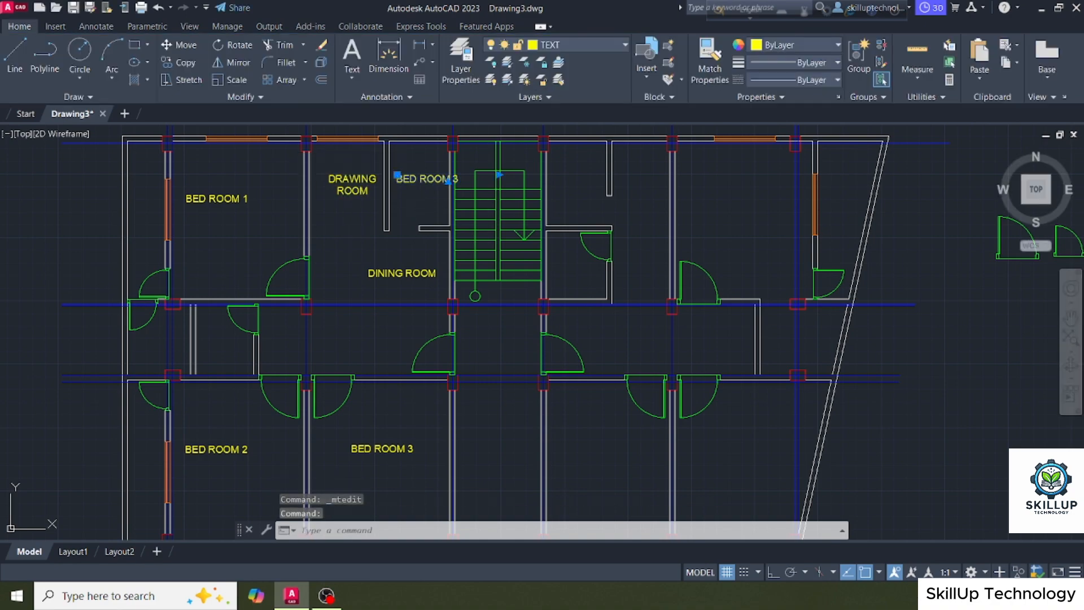
pyautogui.doubleClick(423, 179)
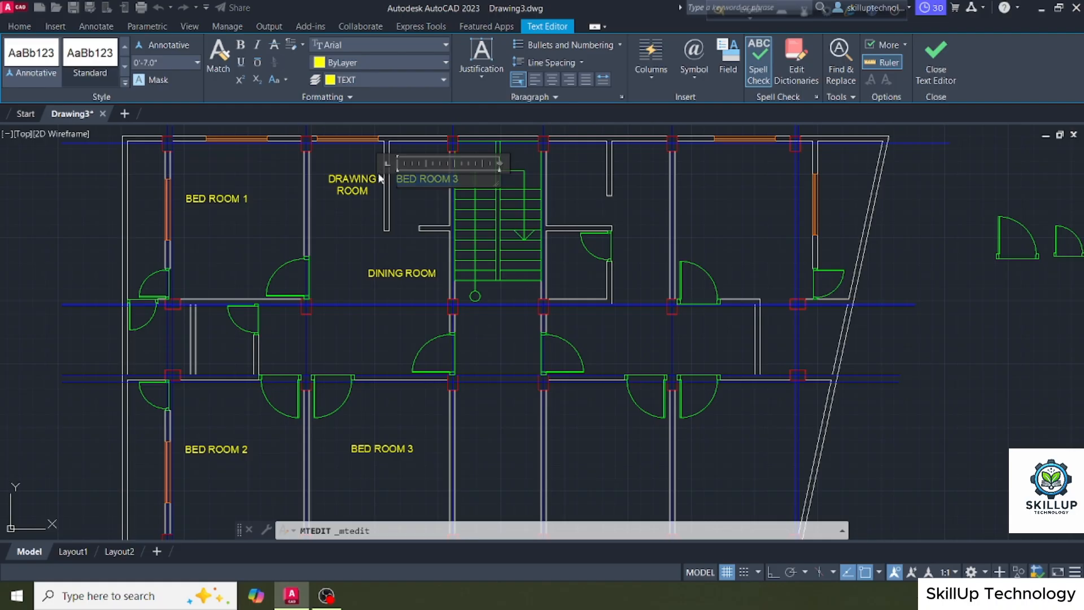
pyautogui.write('KI')
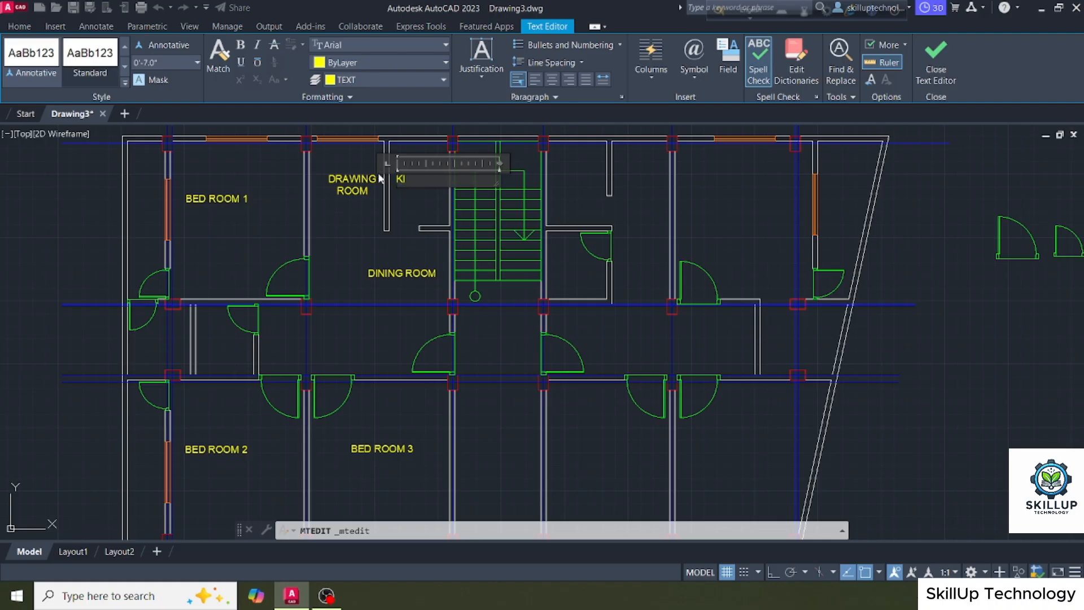
pyautogui.write('TCHEN')
pyautogui.click(408, 191)
# Copy the BED ROOM 1 label to the narrow strip on the left side of that room
pyautogui.click(215, 199)
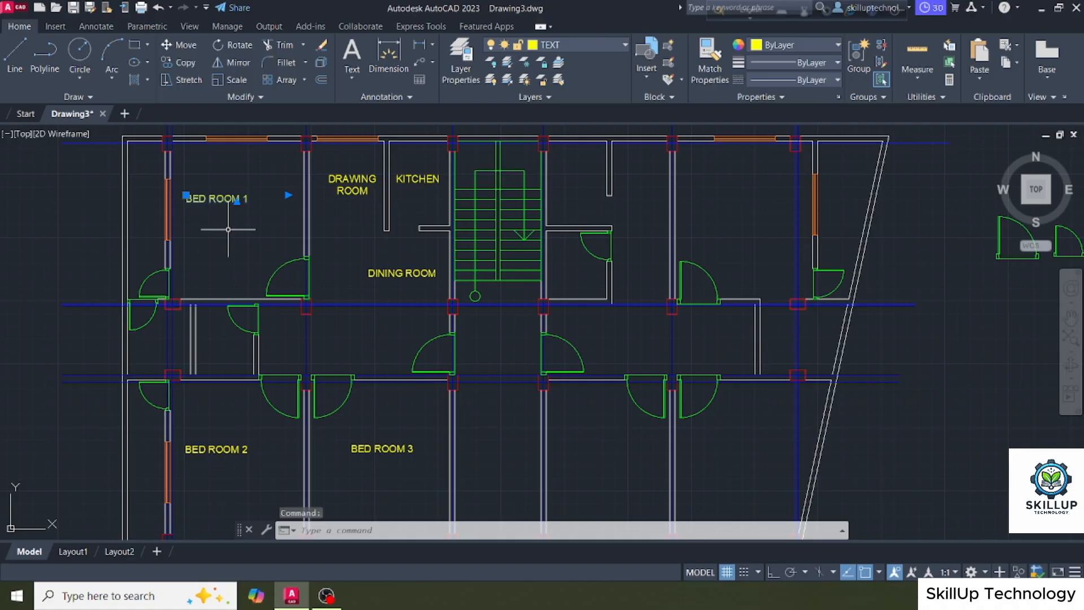
pyautogui.write('co')
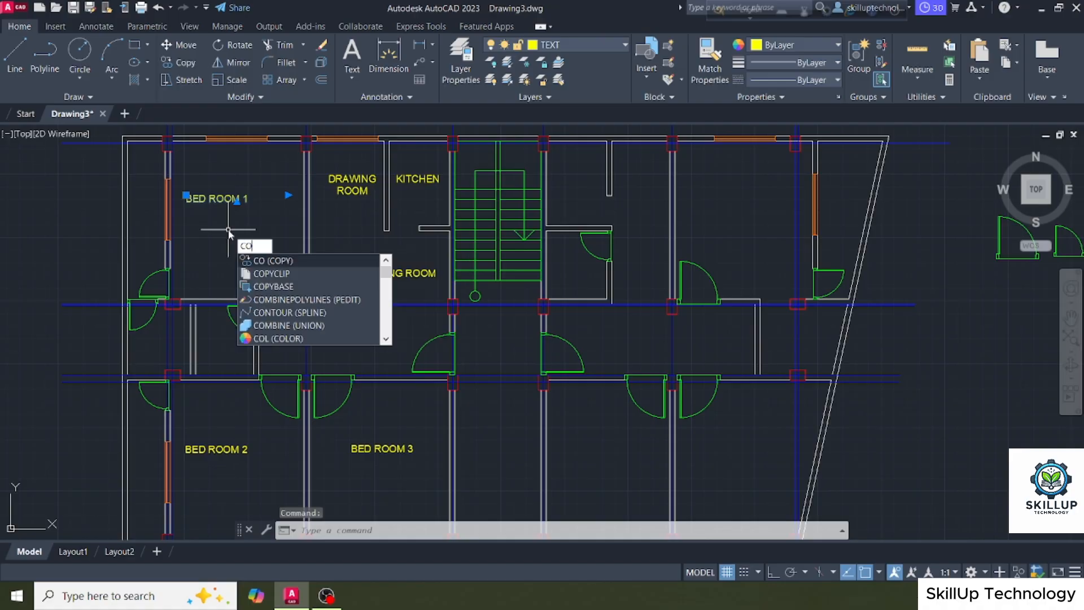
pyautogui.press('Return')
pyautogui.click(185, 201)
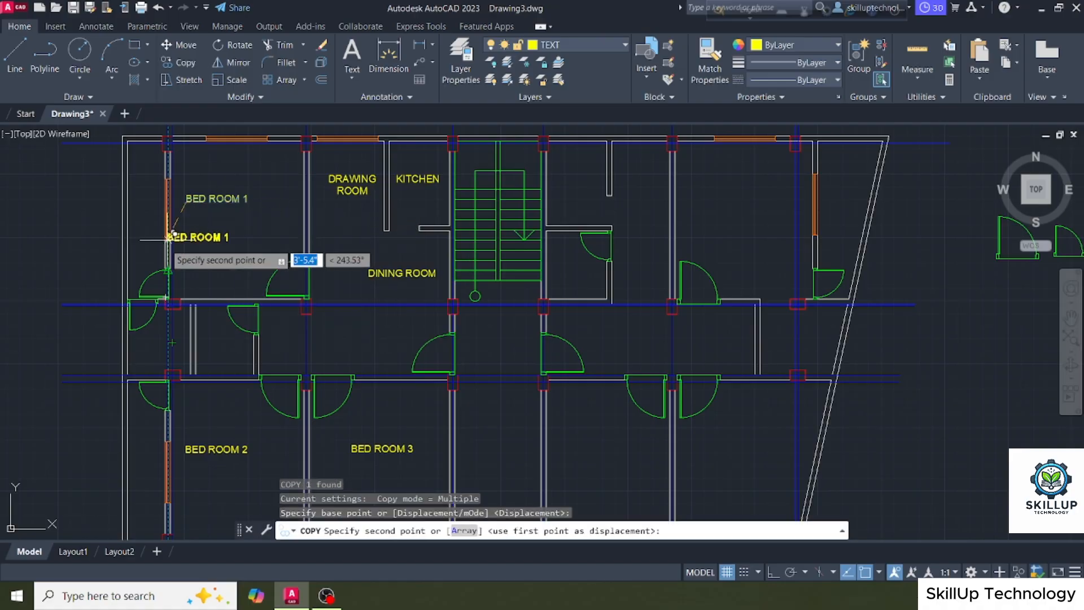
pyautogui.click(140, 230)
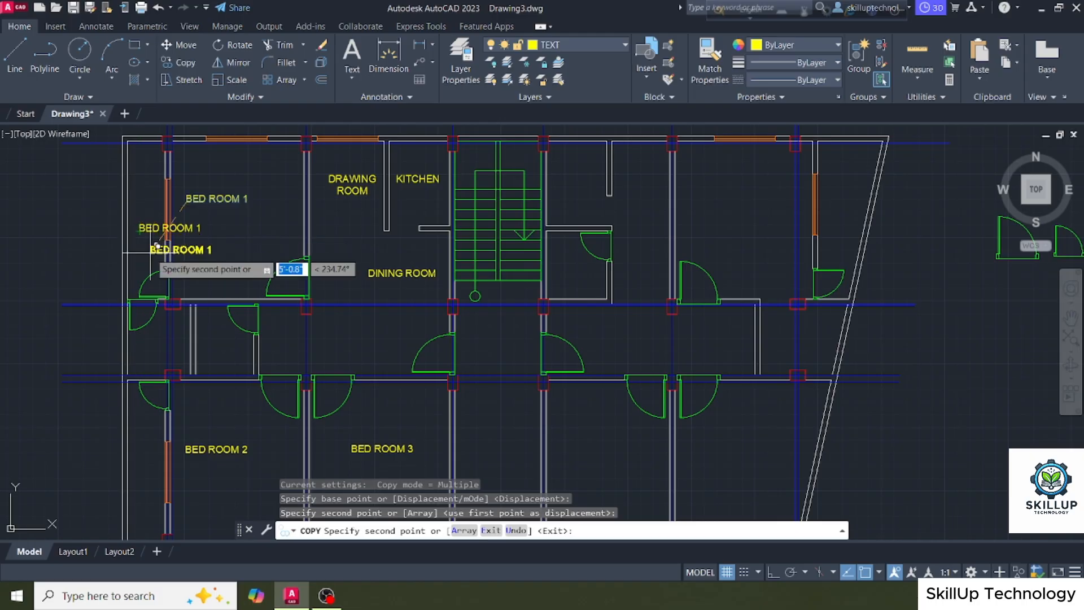
pyautogui.press('Escape')
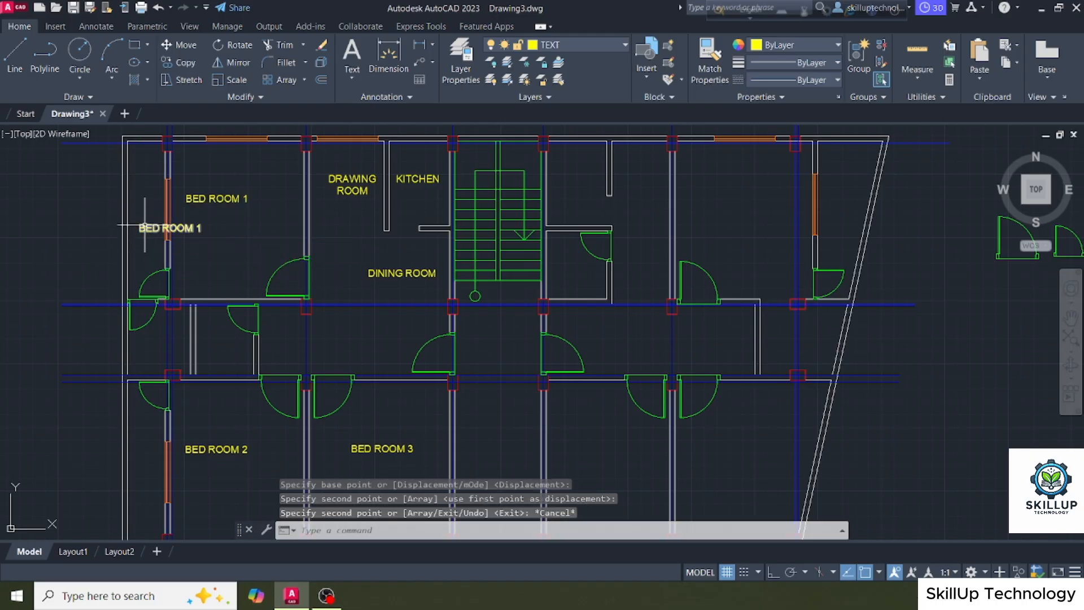
# Rotate the copied BED ROOM 1 label with ortho on so it reads vertically upward
pyautogui.click(145, 226)
pyautogui.write('R')
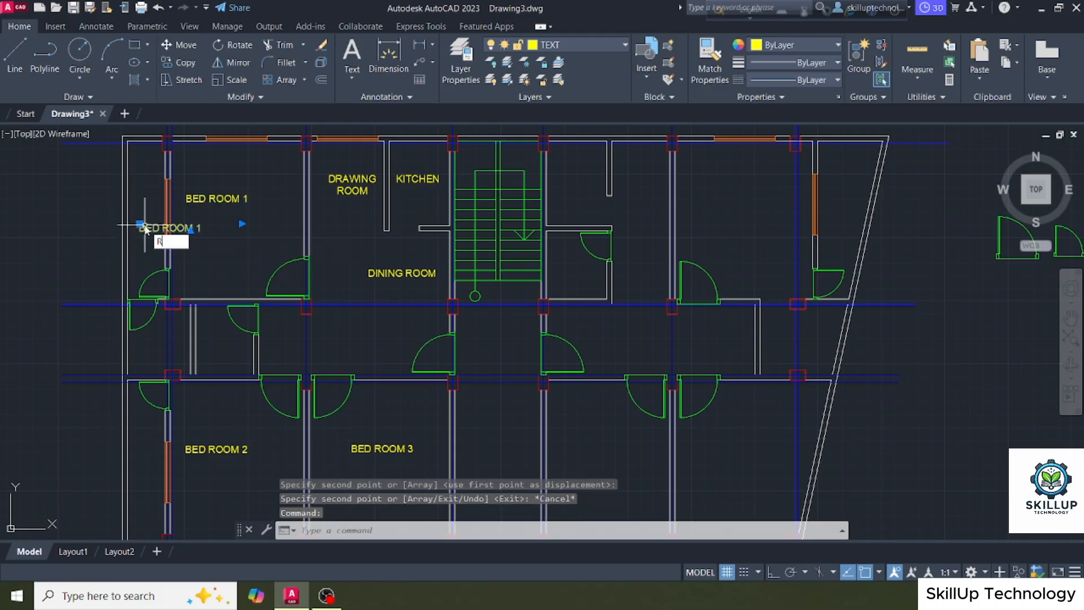
pyautogui.write('O')
pyautogui.press('Return')
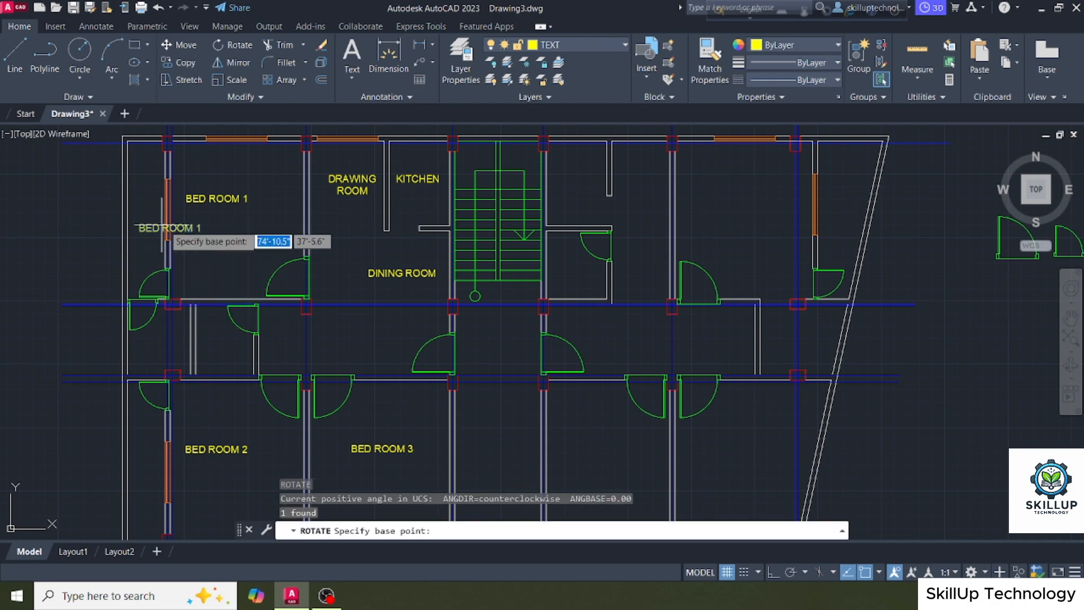
pyautogui.click(241, 232)
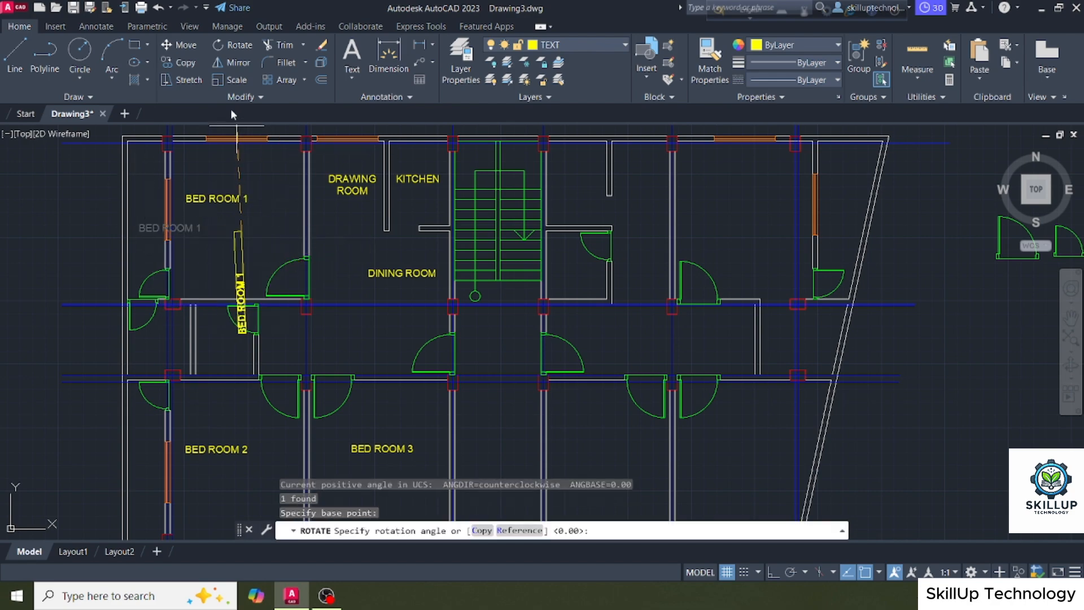
pyautogui.press('F8')
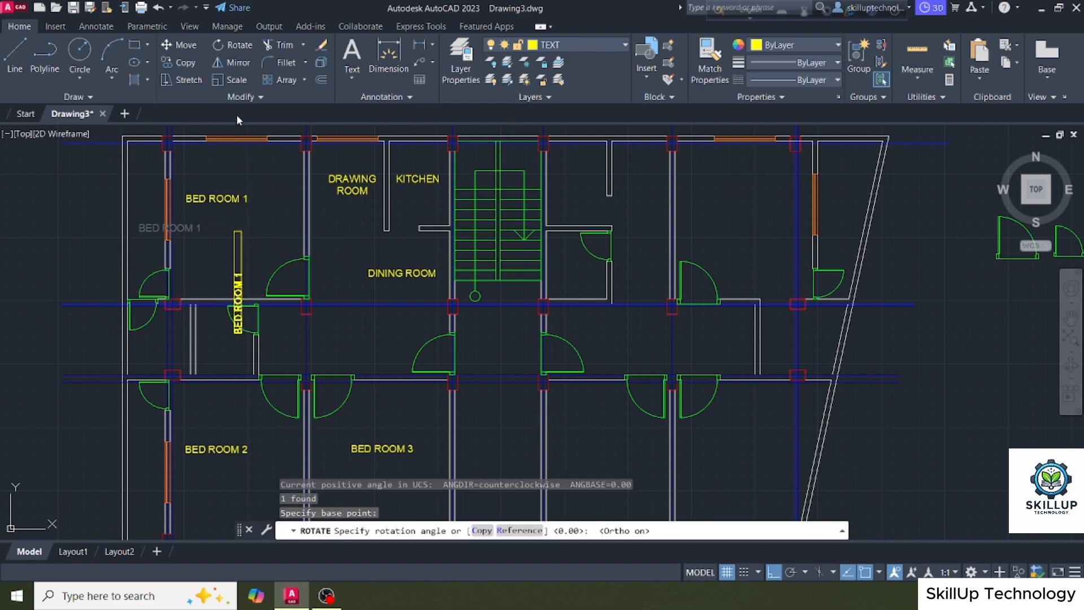
pyautogui.click(241, 168)
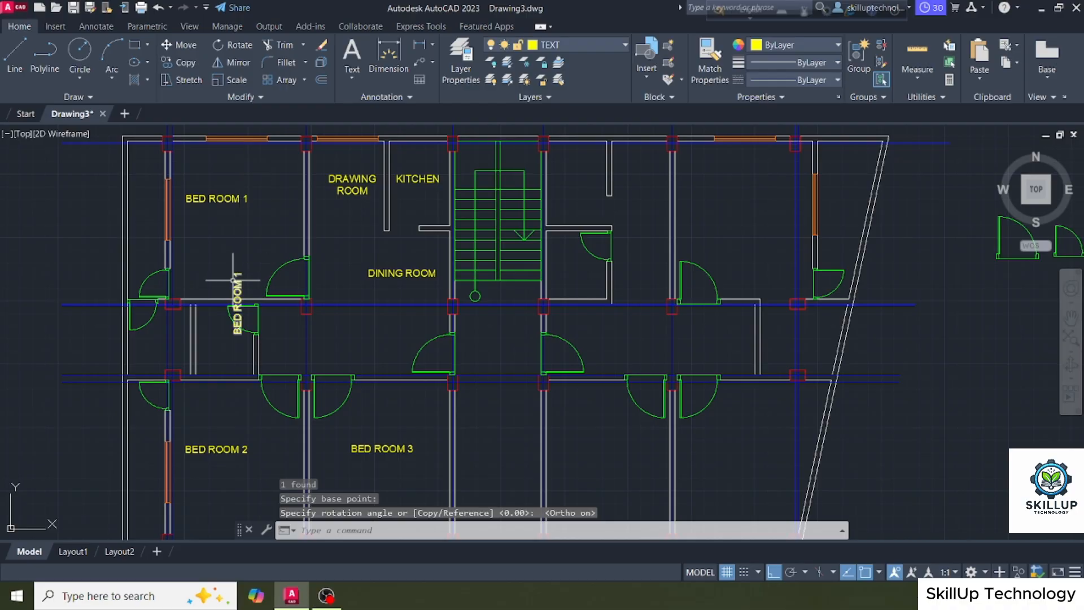
# Move the vertical label into the narrow strip left of BED ROOM 1
pyautogui.click(236, 280)
pyautogui.moveTo(235, 288); pyautogui.dragTo(146, 220)
pyautogui.click(146, 220)
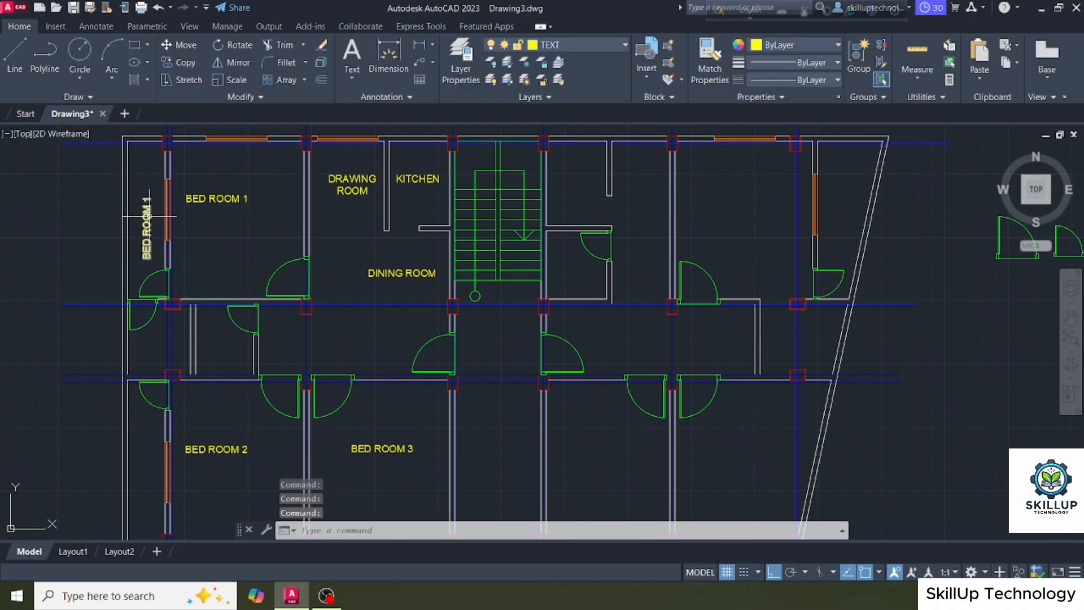
# Change the vertical label left of BED ROOM 1 to "BALCONY"
pyautogui.click(145, 219)
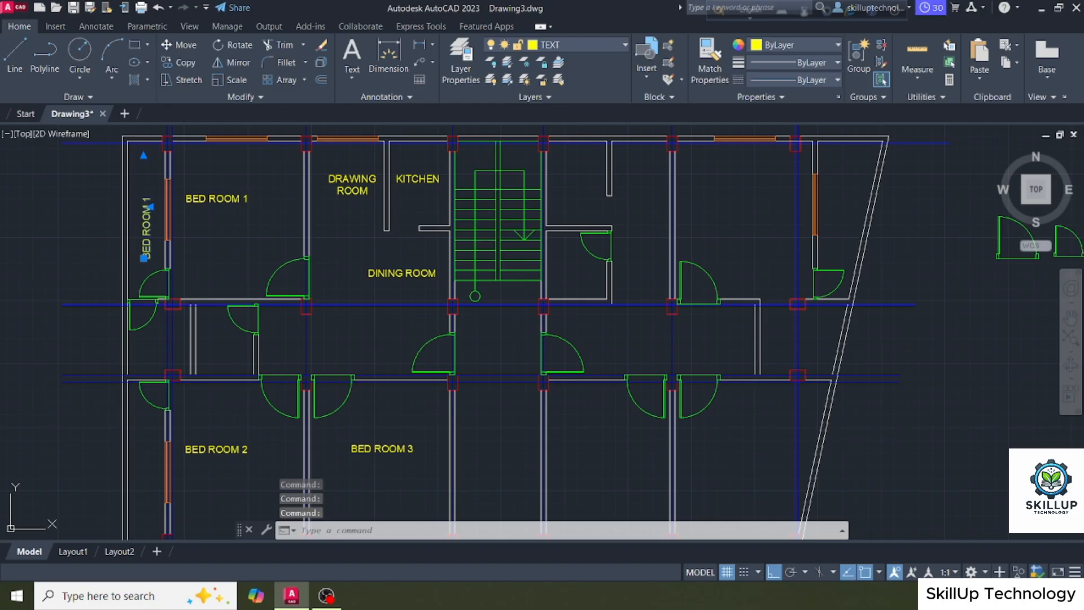
pyautogui.doubleClick(143, 219)
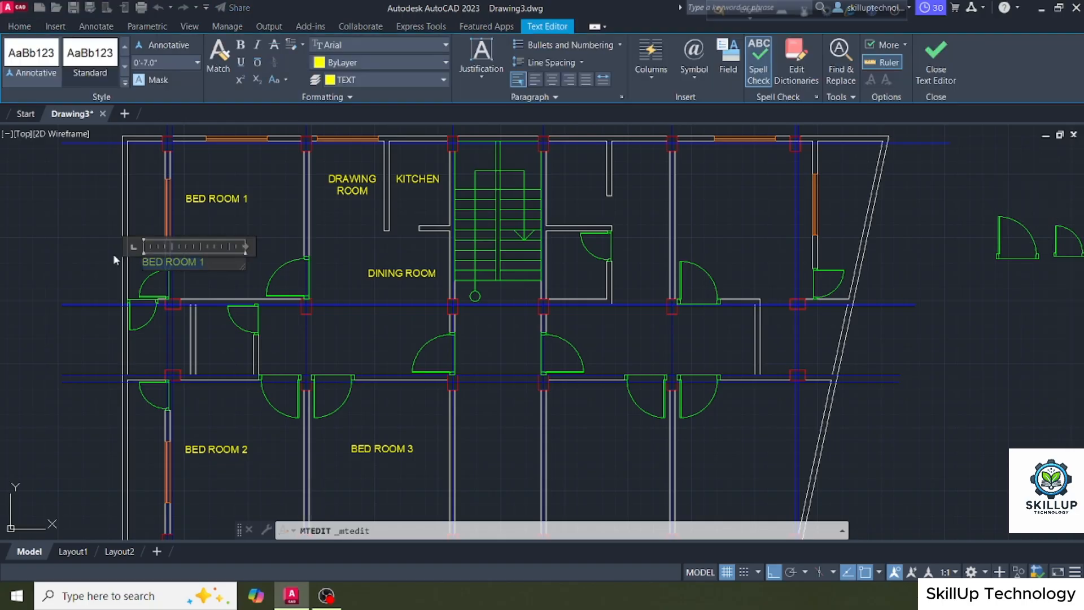
pyautogui.write('BAL')
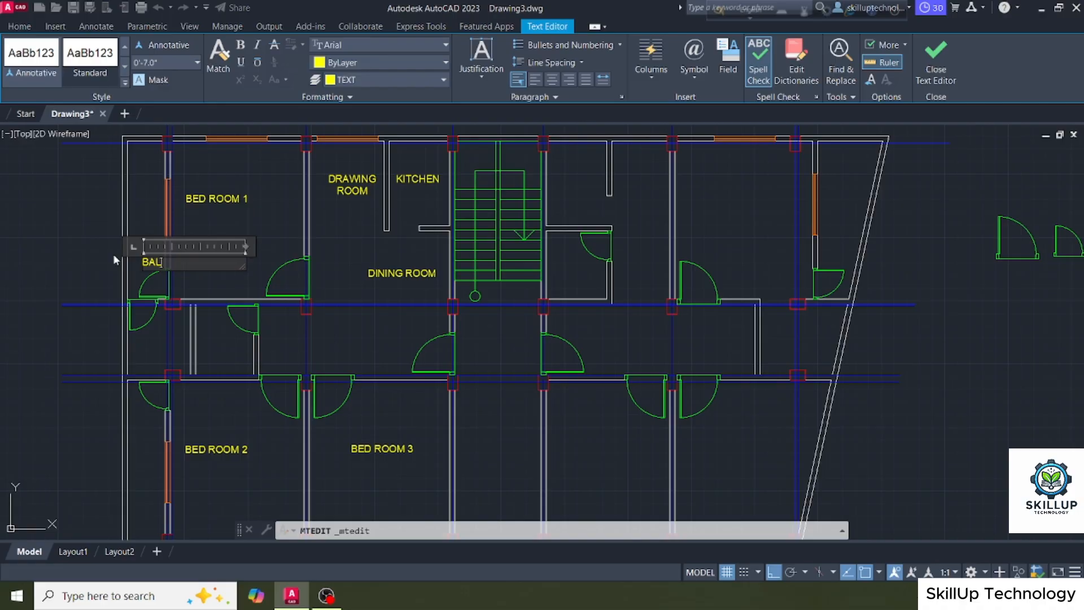
pyautogui.write('CONY')
pyautogui.click(114, 256)
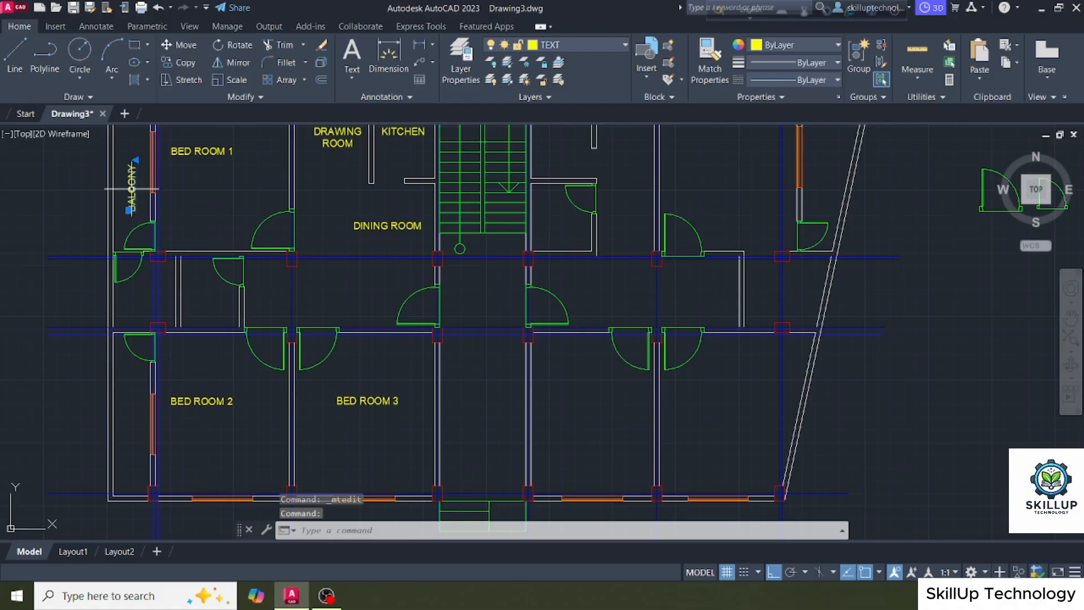
# Copy the BALCONY label straight down into the narrow strip left of BED ROOM 2
pyautogui.write('co')
pyautogui.press('Return')
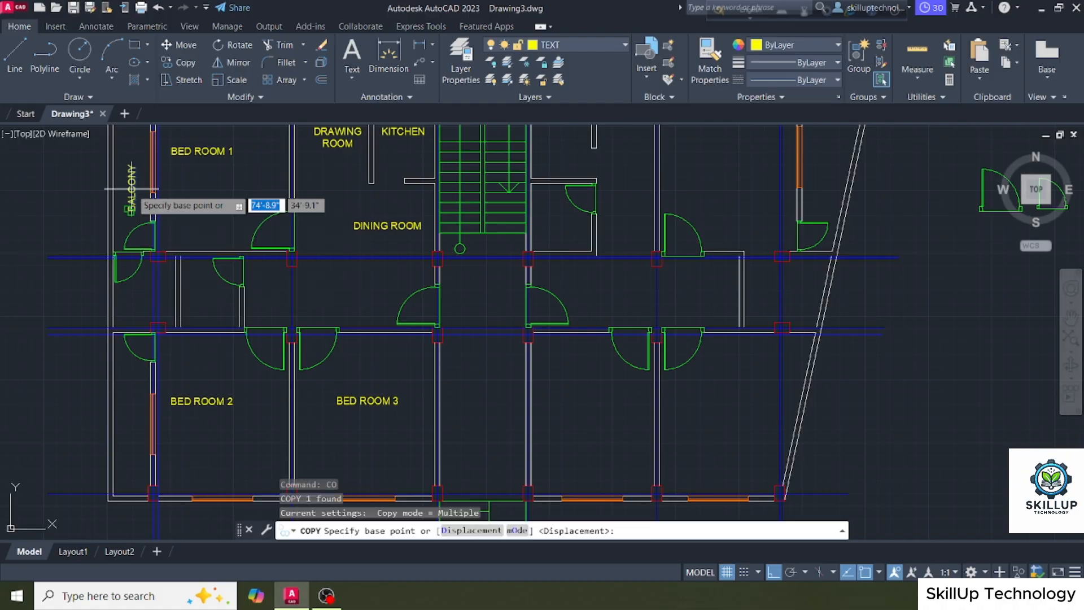
pyautogui.click(128, 209)
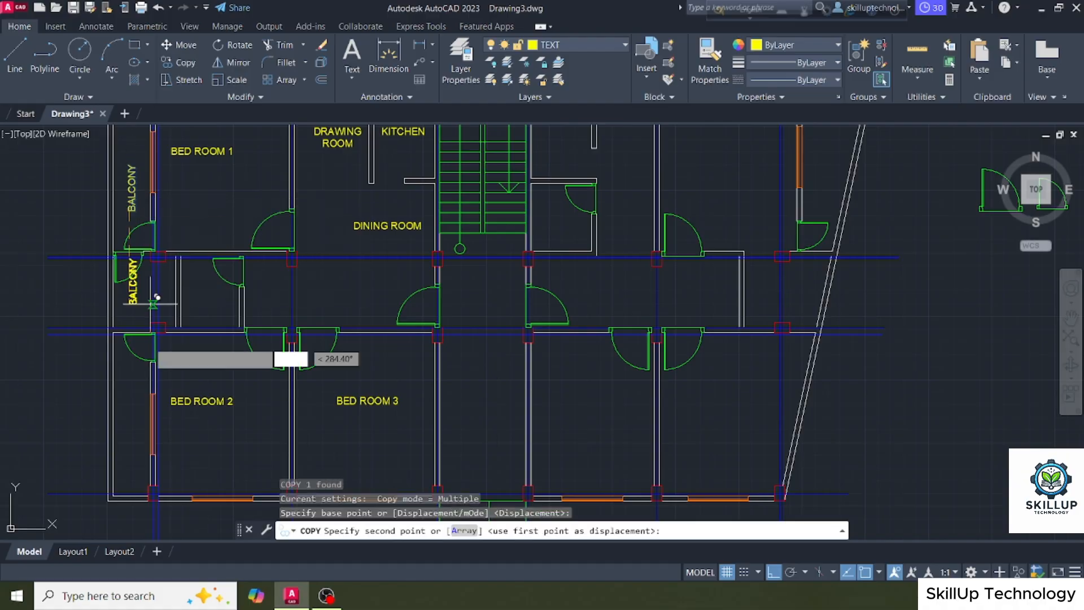
pyautogui.click(142, 404)
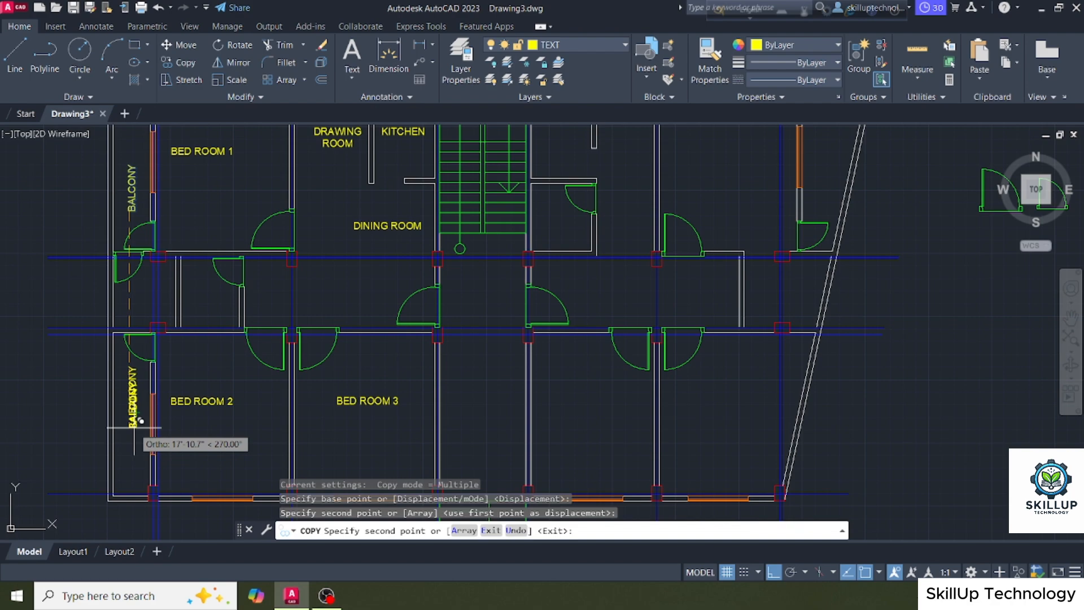
pyautogui.press('Escape')
# Copy the BED ROOM 2 label straight up into the small room directly above it
pyautogui.click(195, 401)
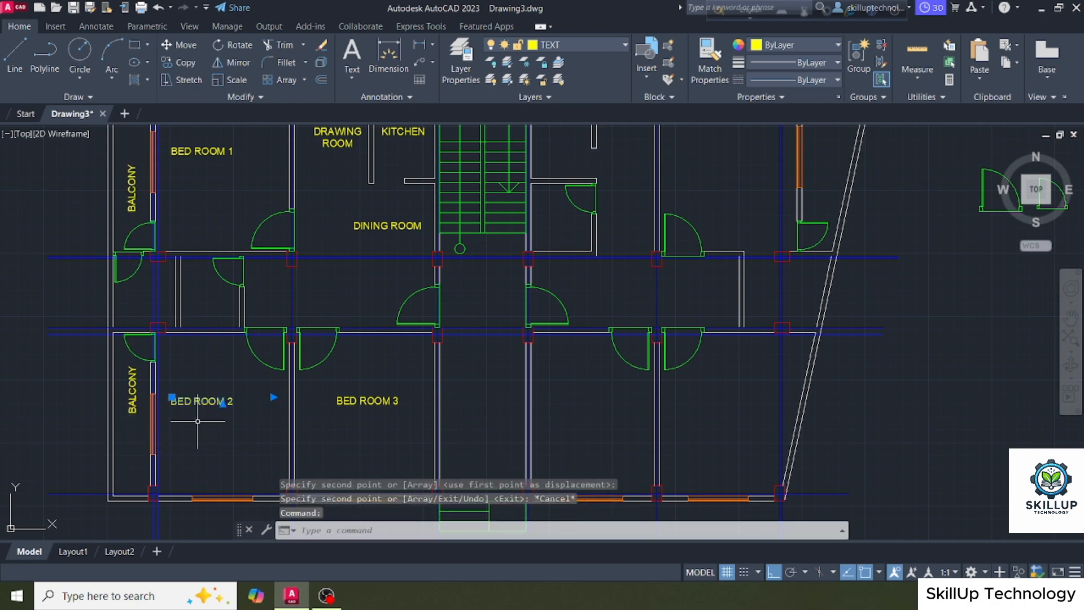
pyautogui.write('CO')
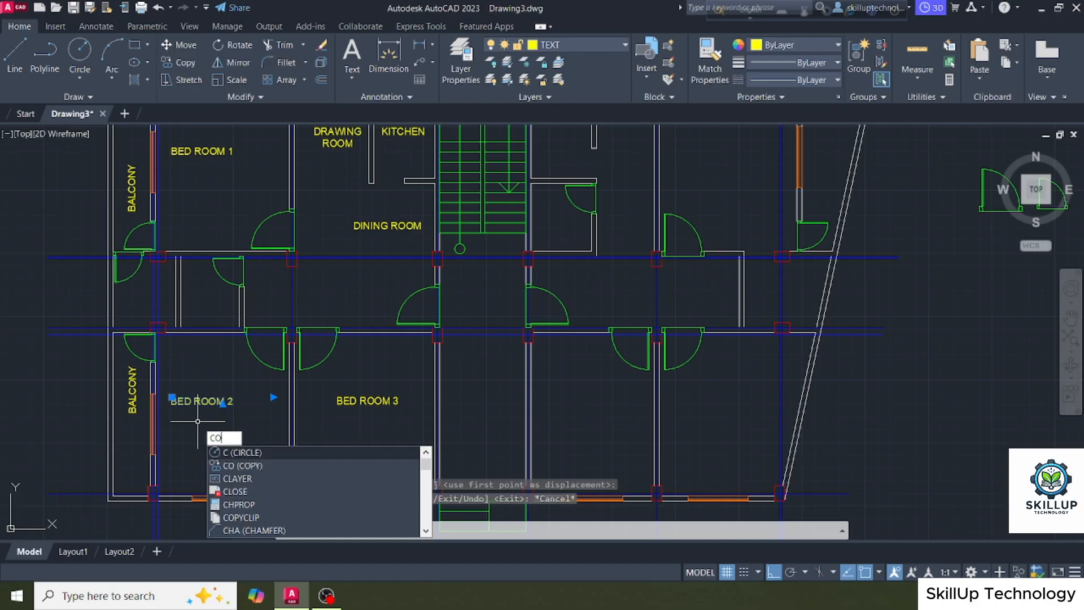
pyautogui.press('Return')
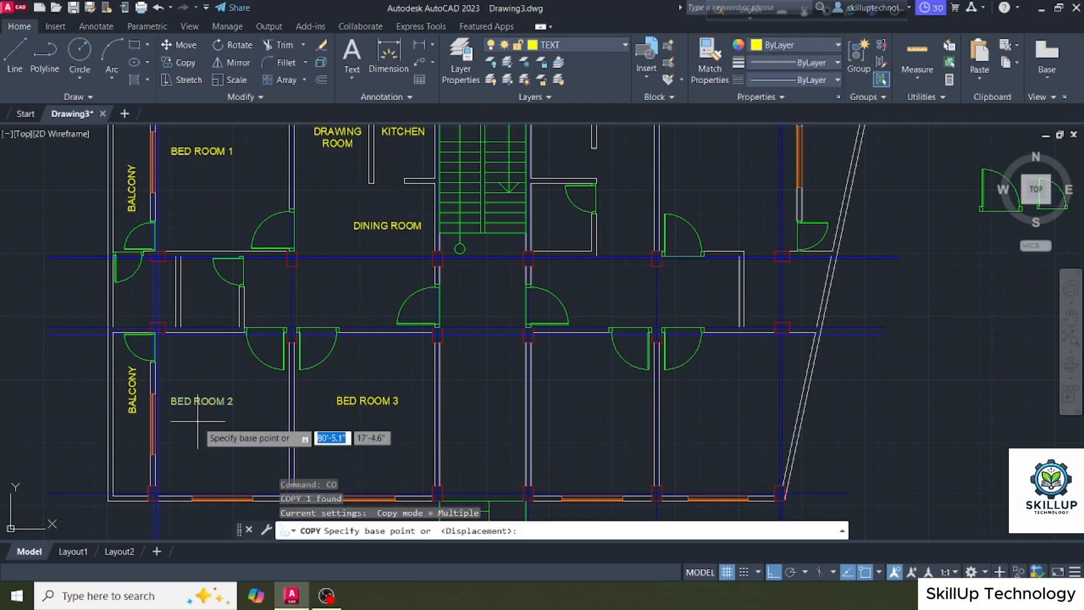
pyautogui.click(172, 403)
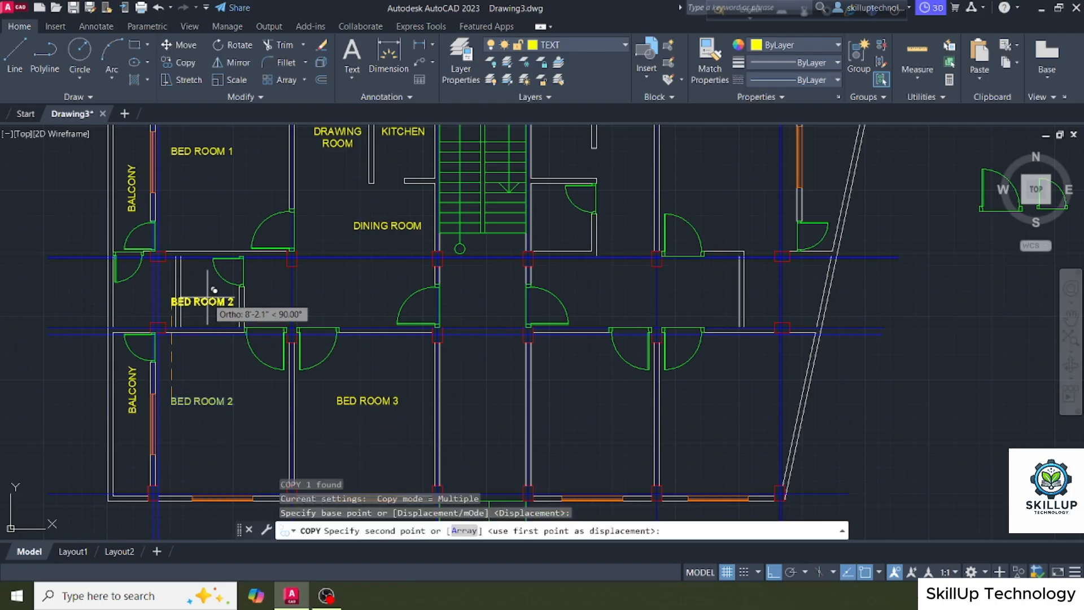
pyautogui.click(209, 301)
pyautogui.press('Escape')
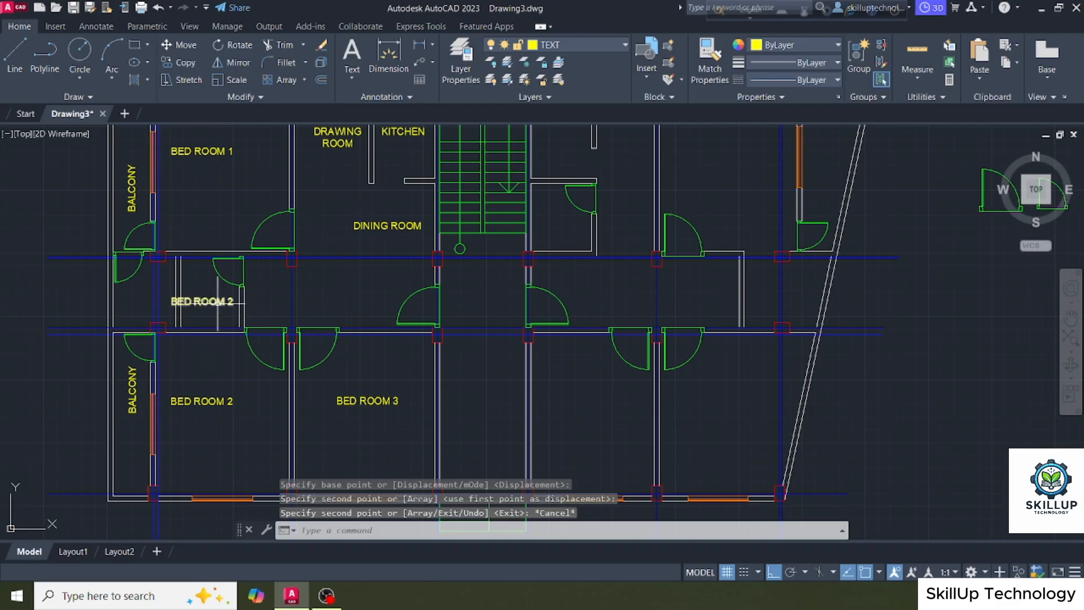
# Change the copied label above BED ROOM 2 to "TOILET" and shift it to the middle of its small room
pyautogui.click(201, 301)
pyautogui.doubleClick(217, 300)
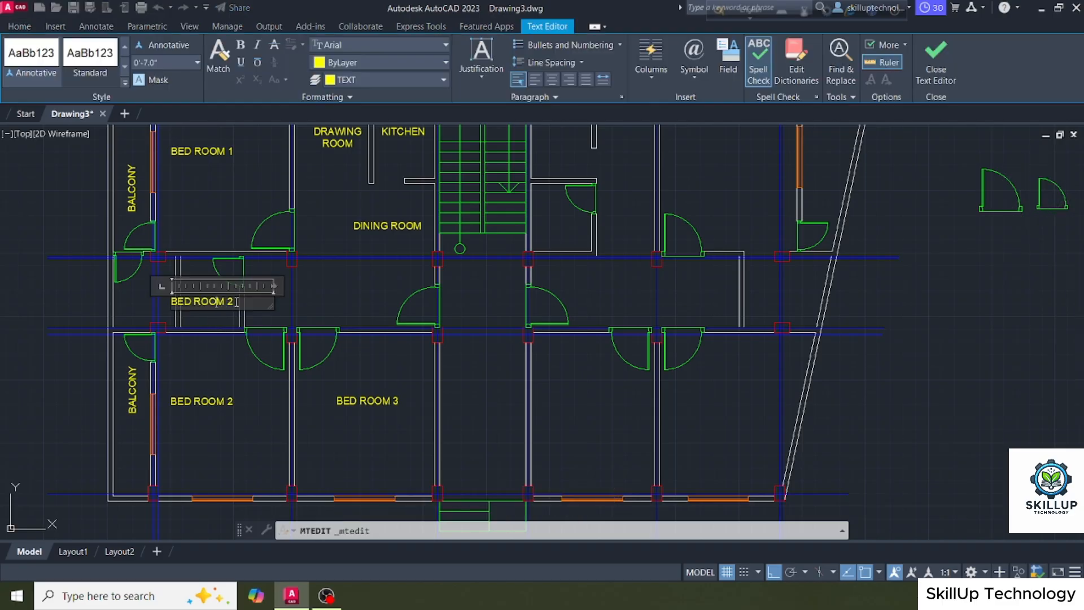
pyautogui.write('TOILET')
pyautogui.click(182, 338)
pyautogui.click(189, 297)
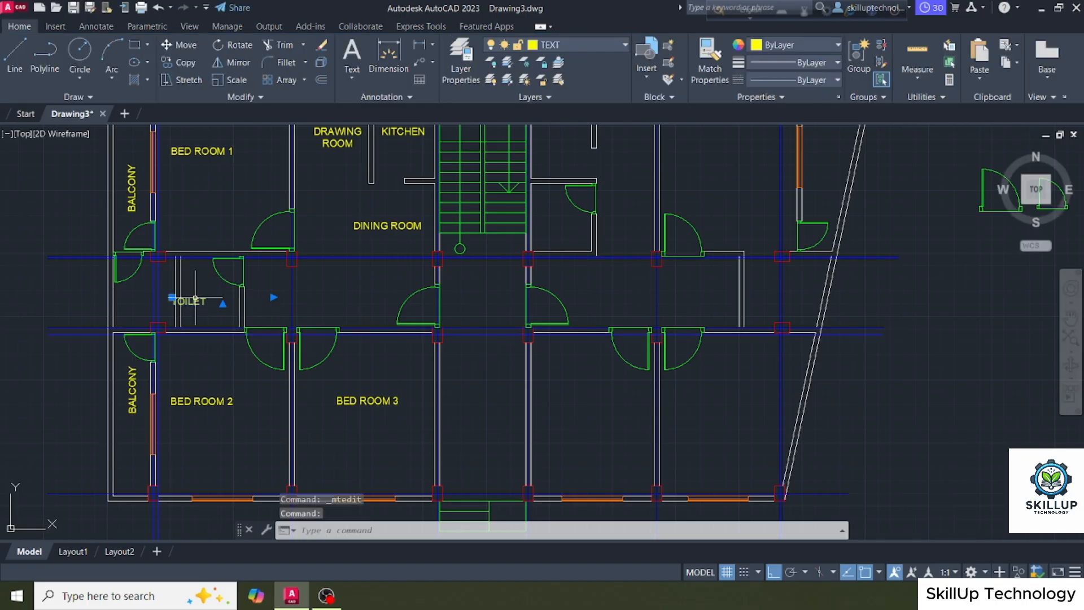
pyautogui.moveTo(194, 299); pyautogui.dragTo(210, 299)
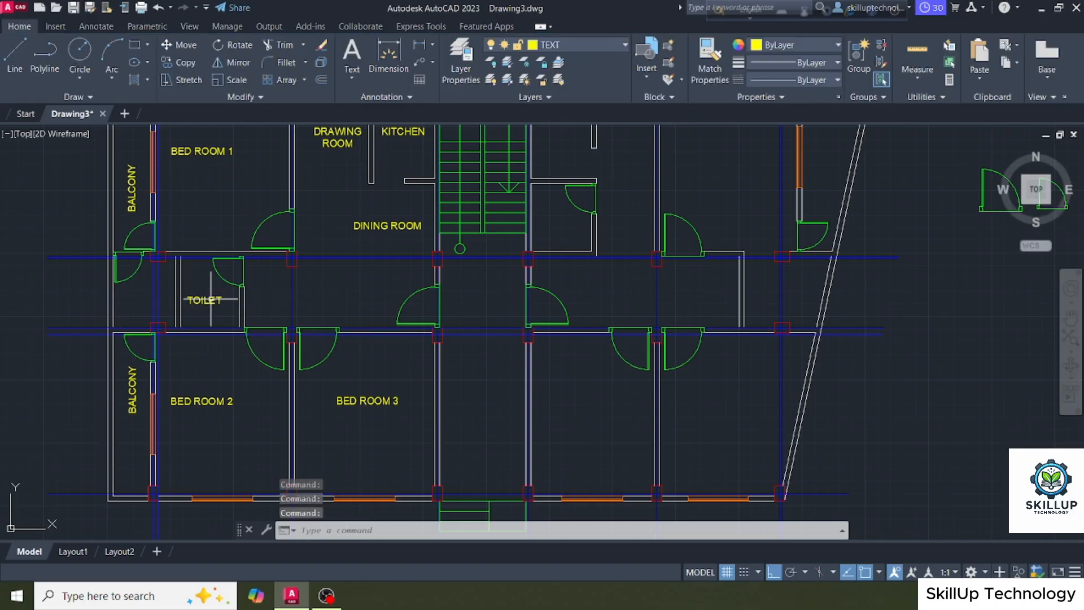
# Copy the TOILET label horizontally into the adjoining small room on its left
pyautogui.click(205, 301)
pyautogui.write('co')
pyautogui.press('Return')
pyautogui.click(196, 296)
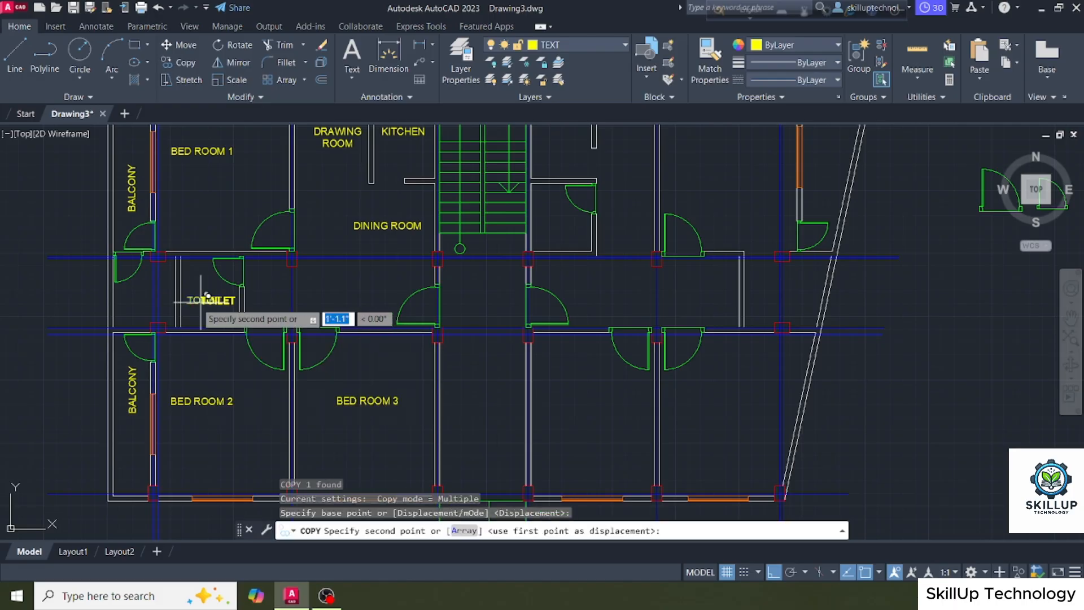
pyautogui.click(146, 297)
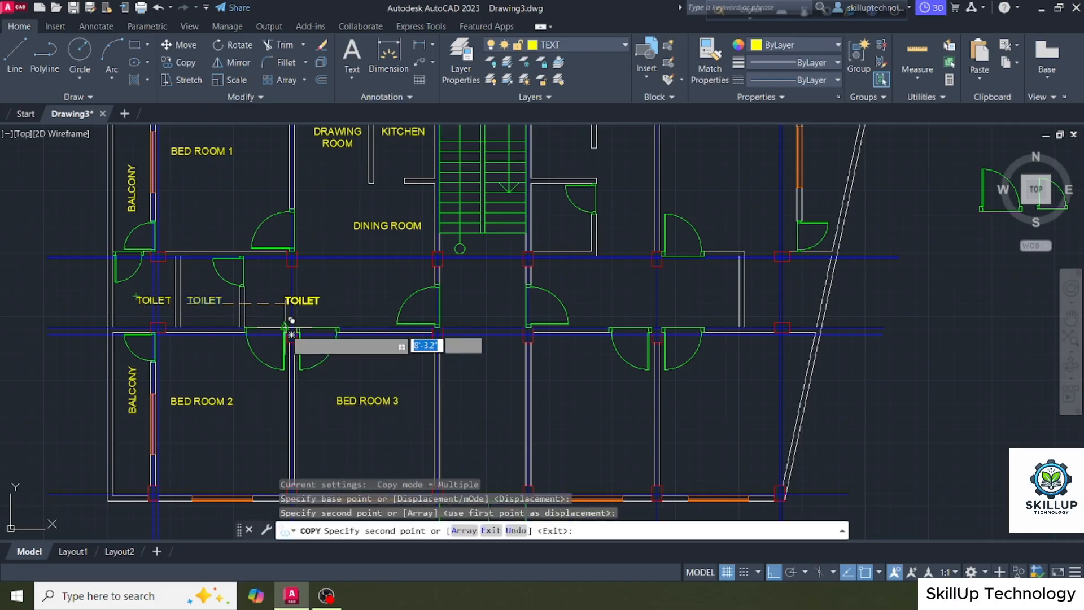
pyautogui.press('Escape')
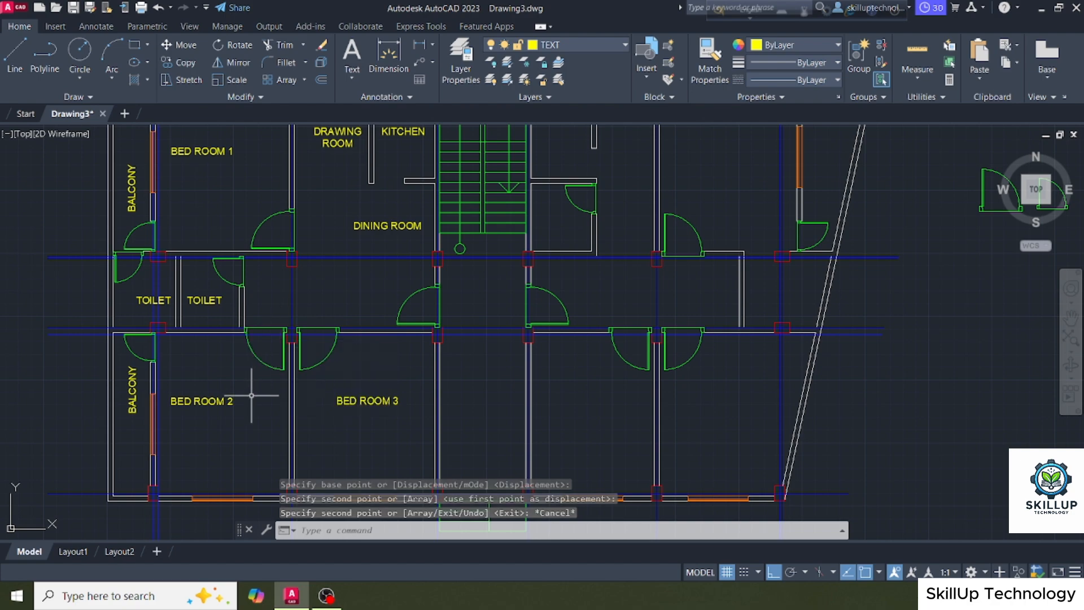
# Copy the BED ROOM 2 and BED ROOM 3 labels together into the two lower rooms right of the staircase
pyautogui.scroll(-2, 252, 395)
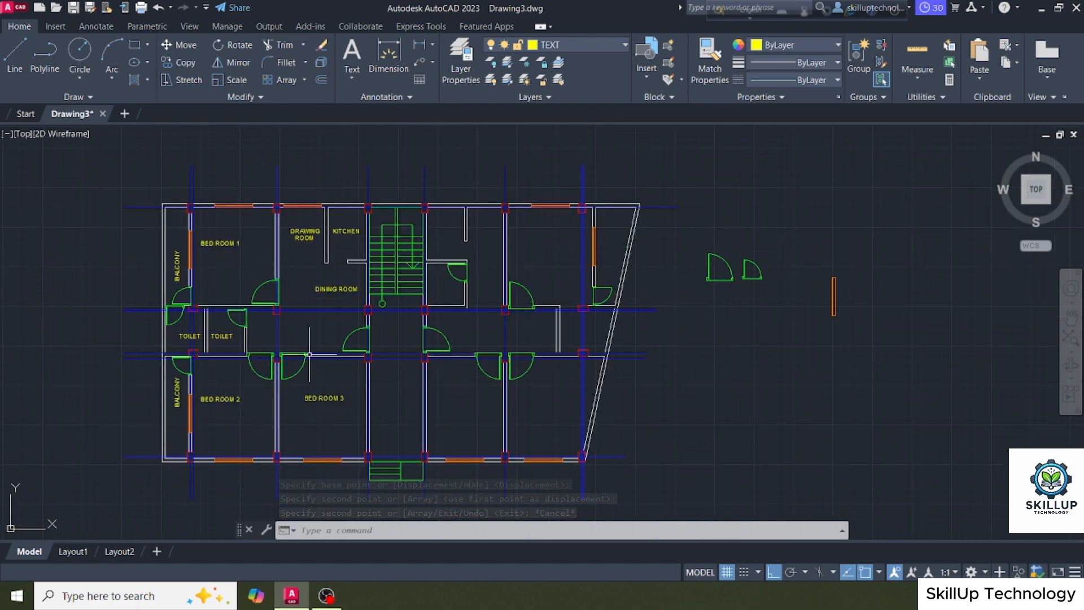
pyautogui.moveTo(245, 382); pyautogui.dragTo(201, 371, button='middle')
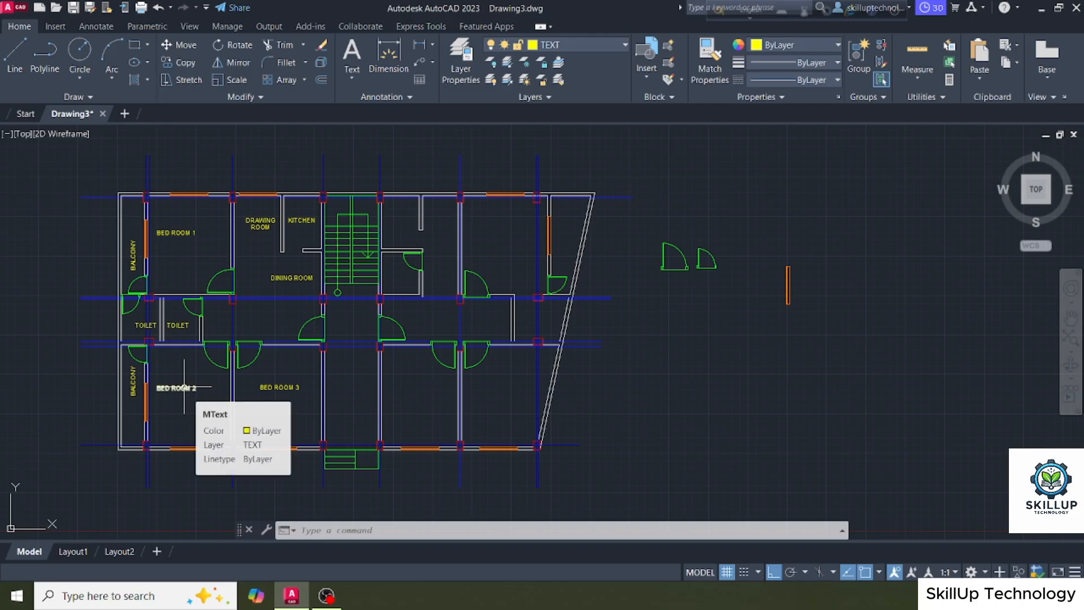
pyautogui.click(184, 387)
pyautogui.click(281, 389)
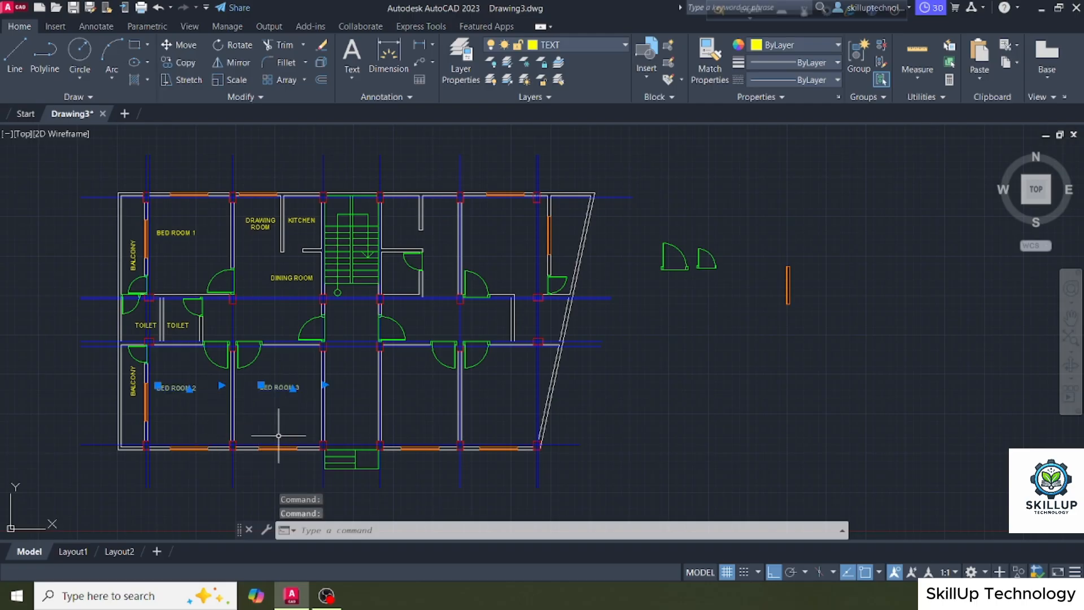
pyautogui.write('CO')
pyautogui.press('Return')
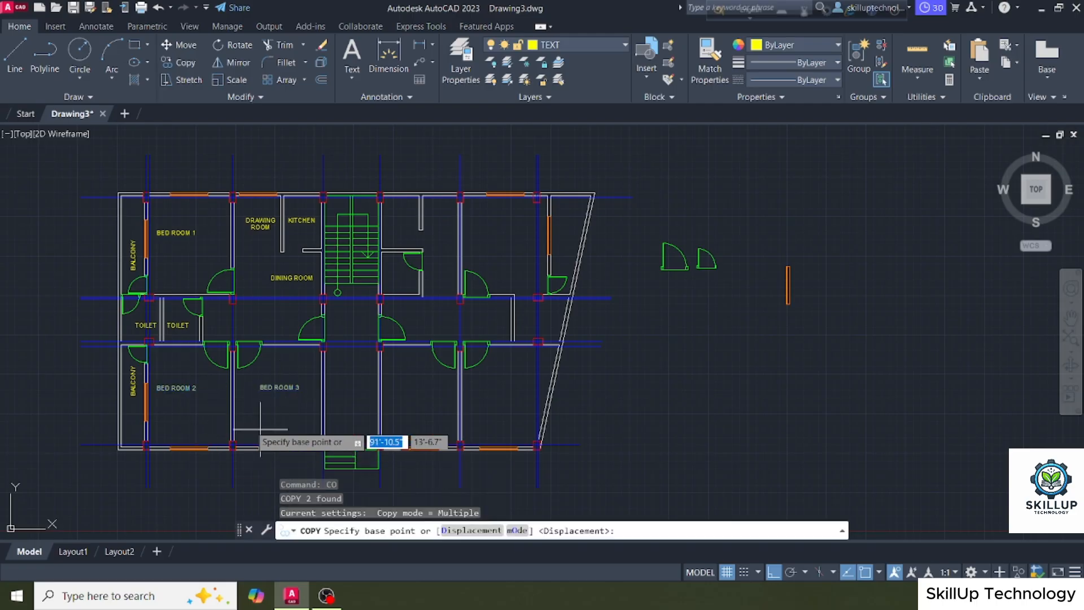
pyautogui.click(158, 385)
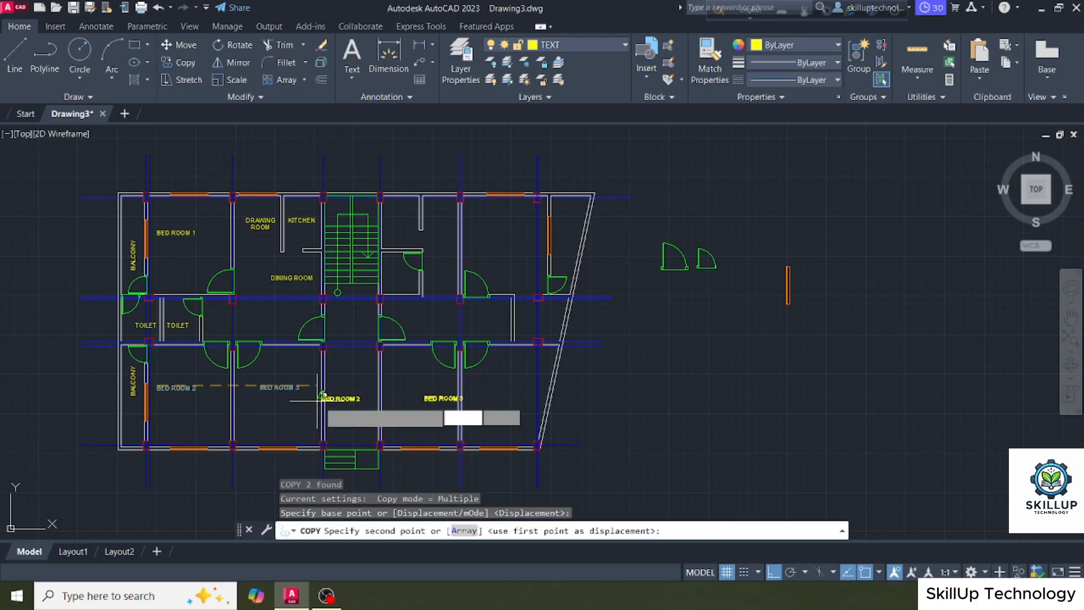
pyautogui.click(382, 397)
pyautogui.press('Escape')
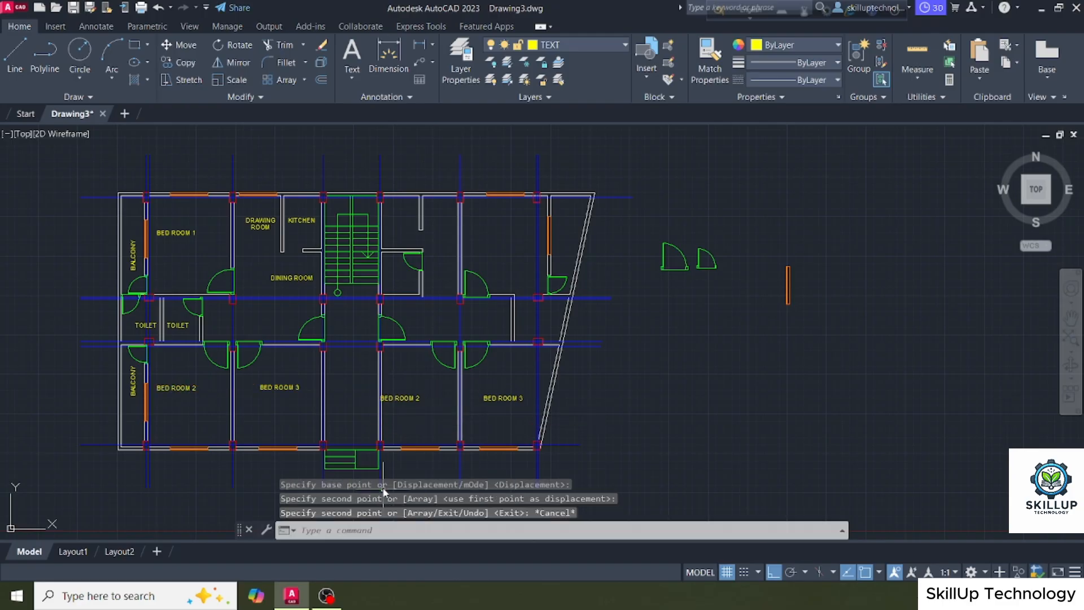
# Move the copied BED ROOM 2 label away from the wall to the middle of its room
pyautogui.scroll(4, 395, 421)
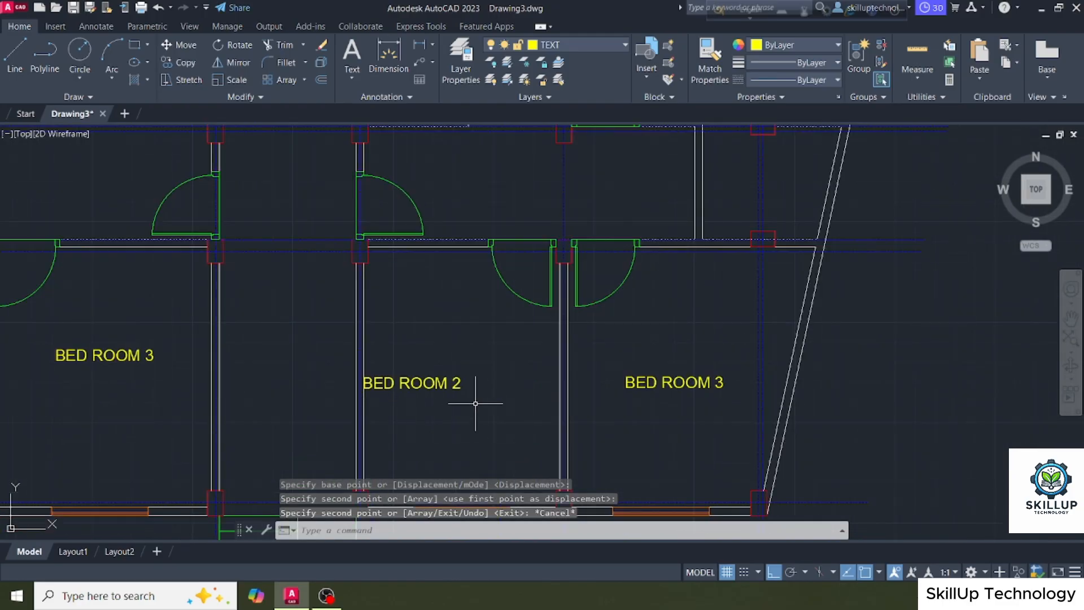
pyautogui.click(417, 384)
pyautogui.moveTo(424, 388); pyautogui.dragTo(462, 382)
# Copy the BED ROOM 1 label horizontally into the large upper room at the right end of the plan
pyautogui.scroll(-2, 437, 406)
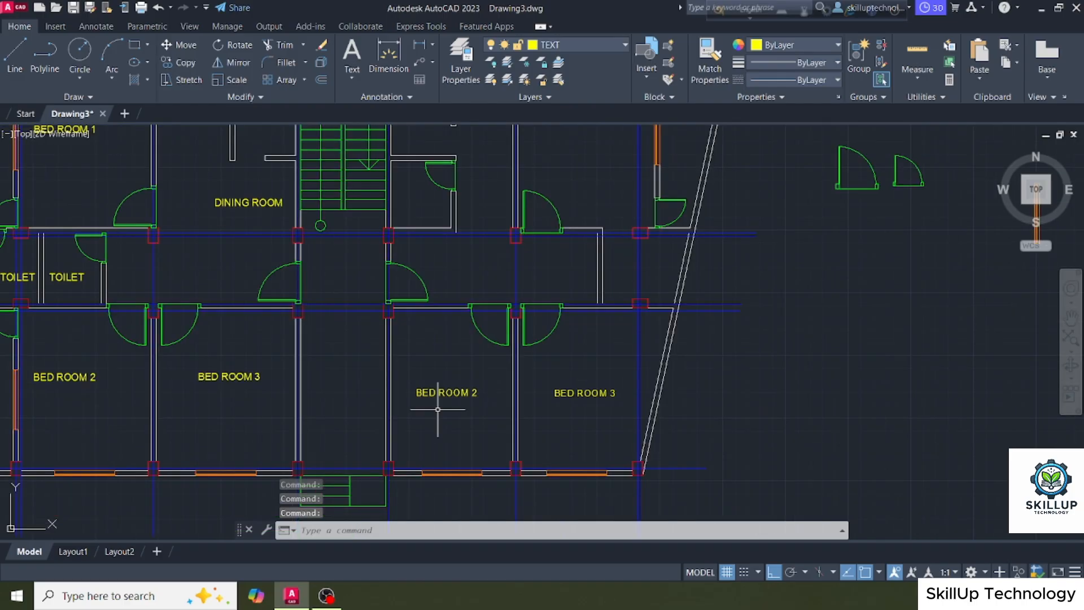
pyautogui.scroll(-2, 546, 439)
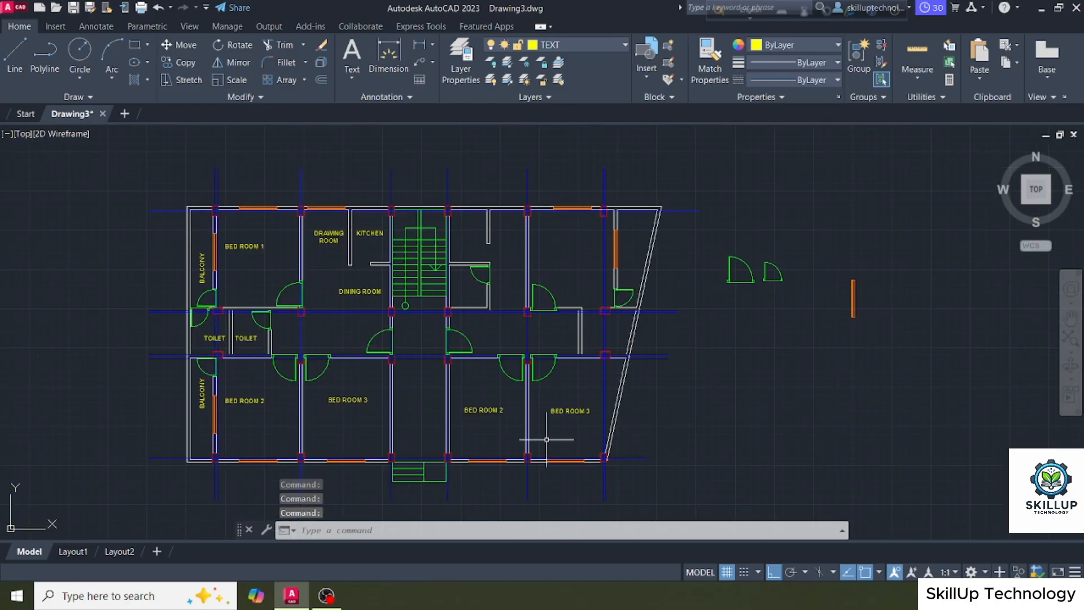
pyautogui.click(239, 246)
pyautogui.write('co')
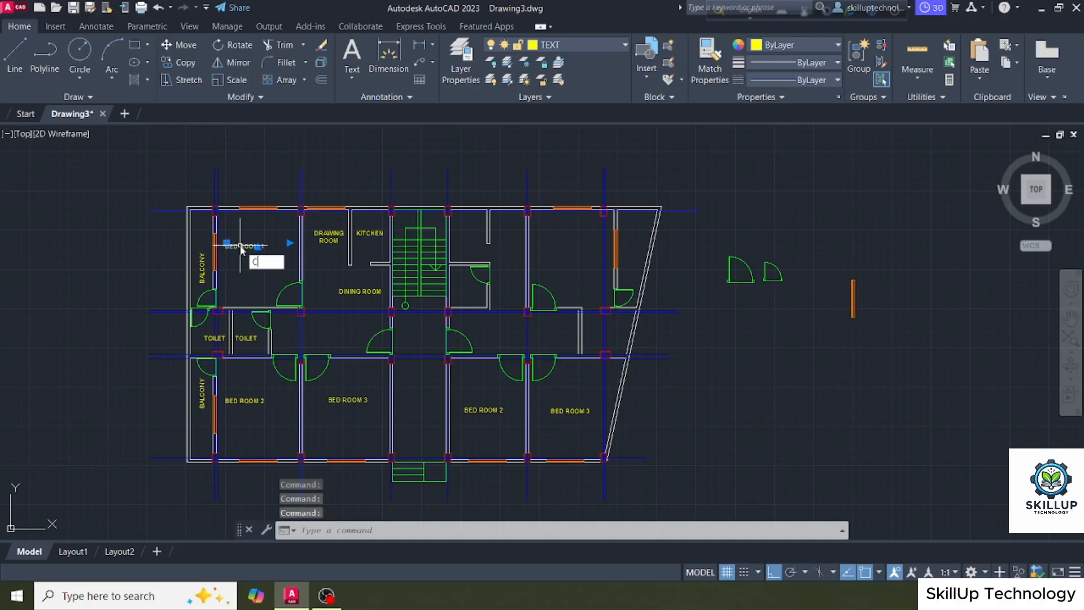
pyautogui.press('Return')
pyautogui.click(240, 246)
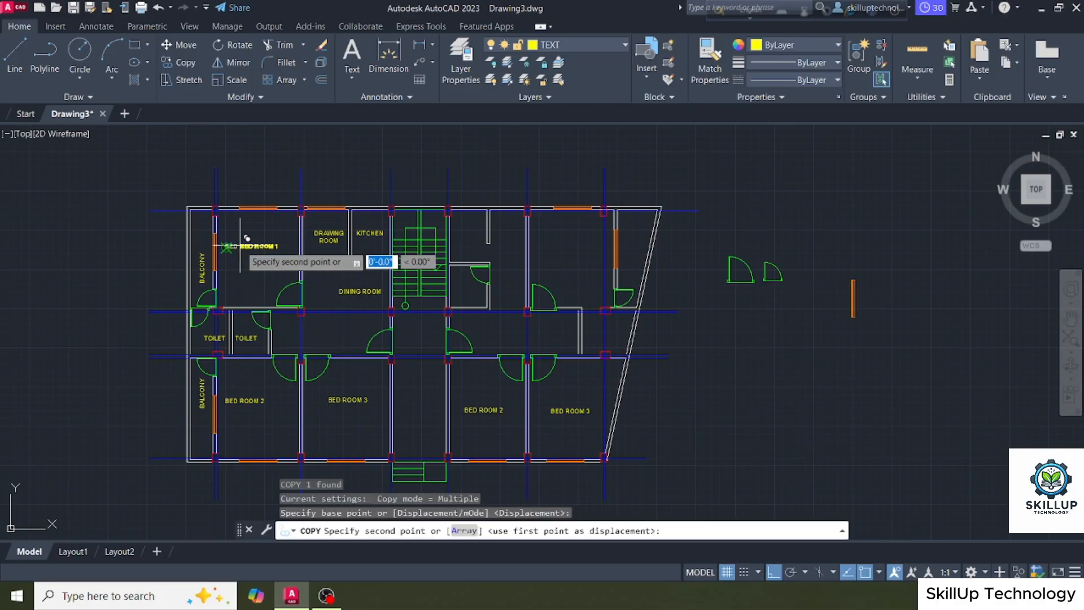
pyautogui.click(559, 241)
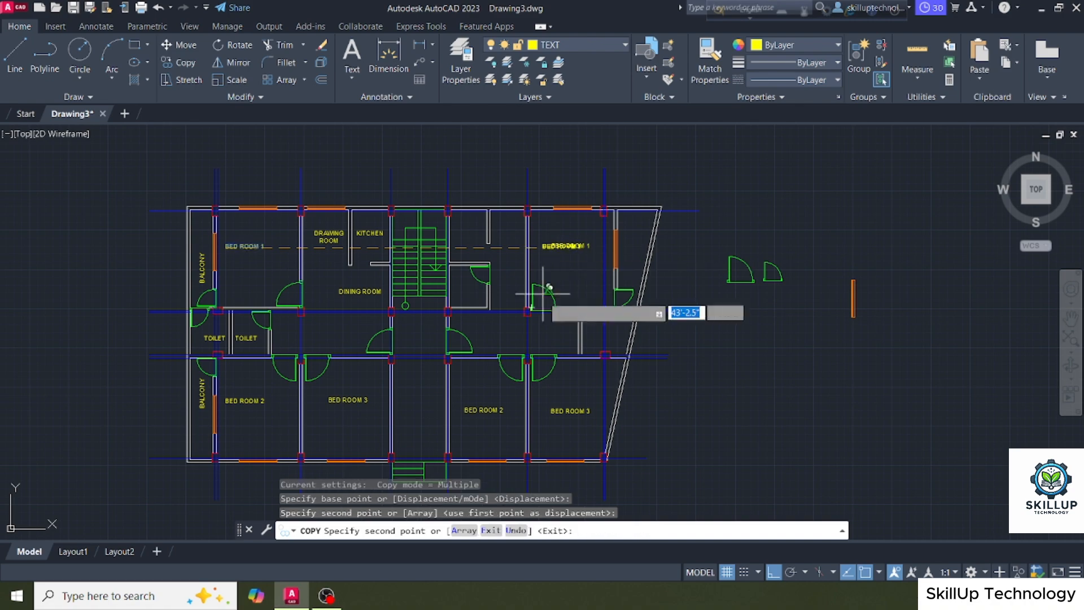
pyautogui.press('Escape')
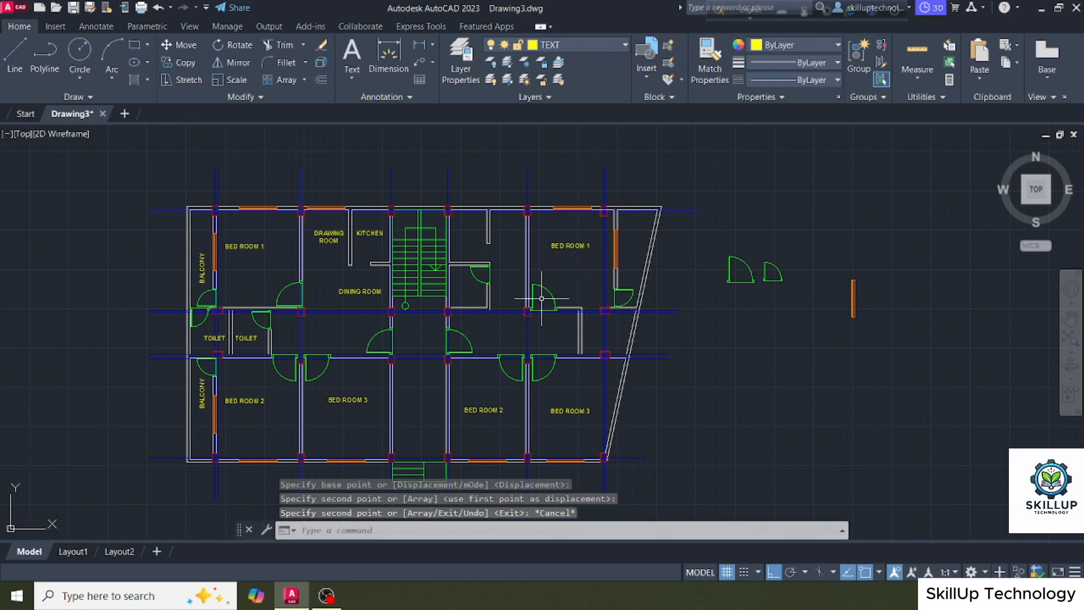
# Copy the upper vertical BALCONY label into the slanted strip right of the copied BED ROOM 1
pyautogui.click(195, 275)
pyautogui.write('c')
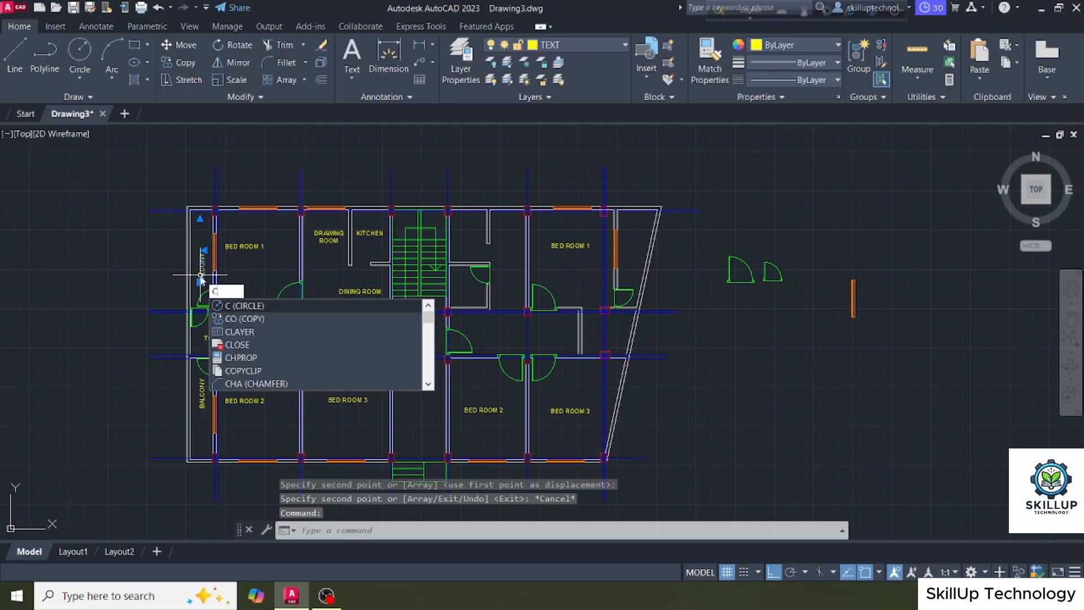
pyautogui.write('o')
pyautogui.press('Return')
pyautogui.click(199, 280)
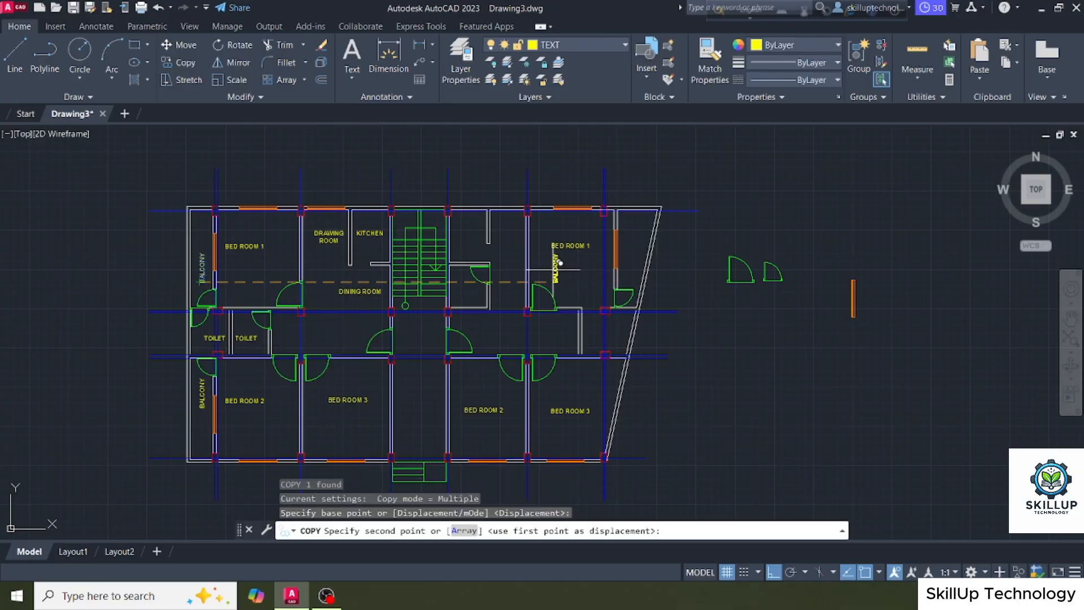
pyautogui.click(630, 258)
pyautogui.press('Escape')
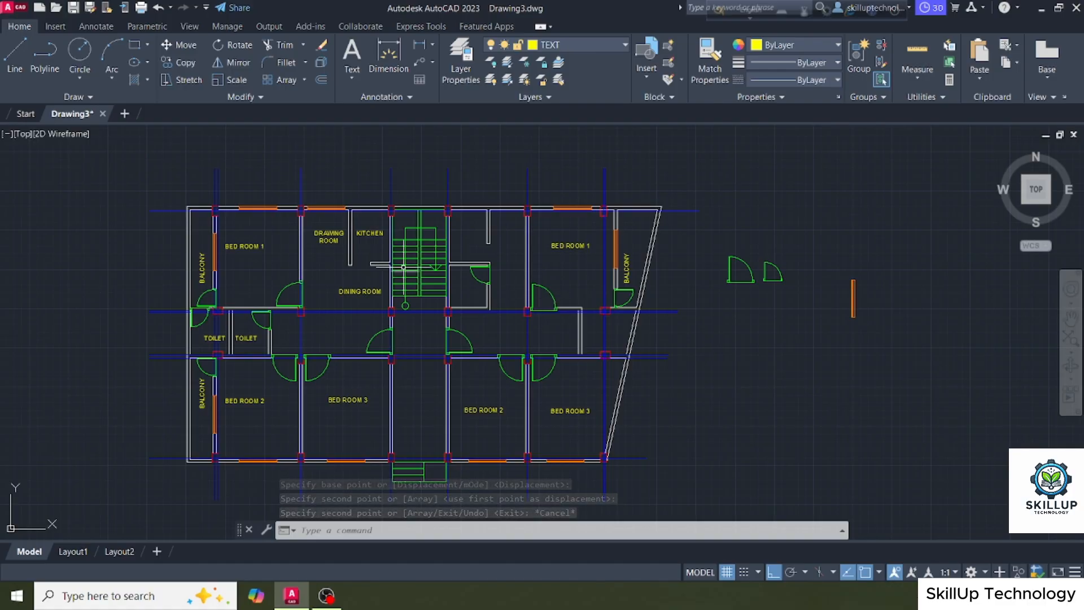
# Copy the KITCHEN label into the upper room immediately right of the staircase
pyautogui.click(367, 245)
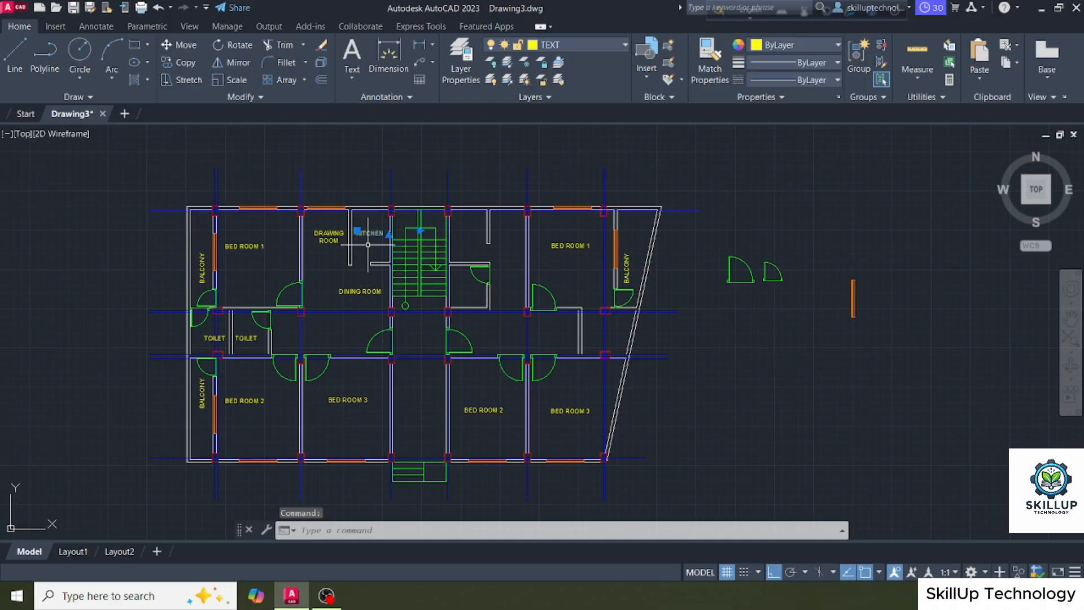
pyautogui.write('co')
pyautogui.press('Return')
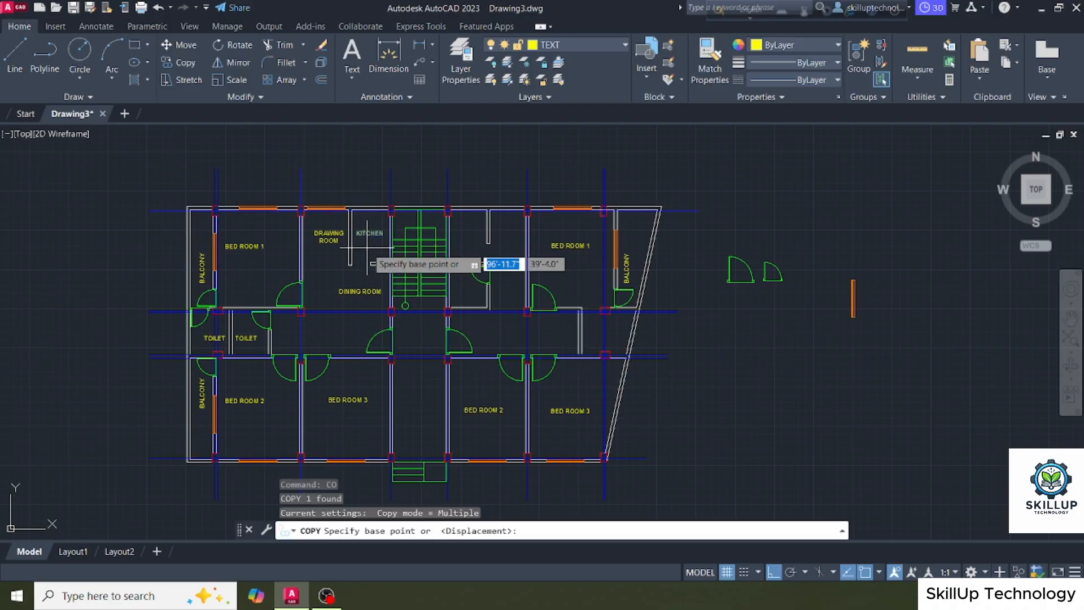
pyautogui.click(358, 236)
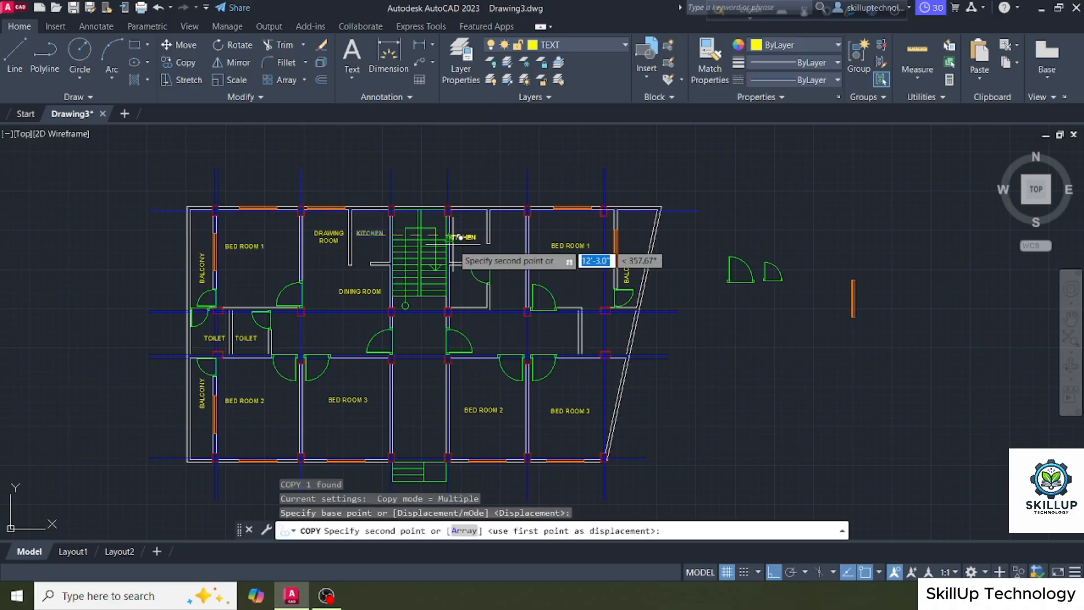
pyautogui.click(449, 240)
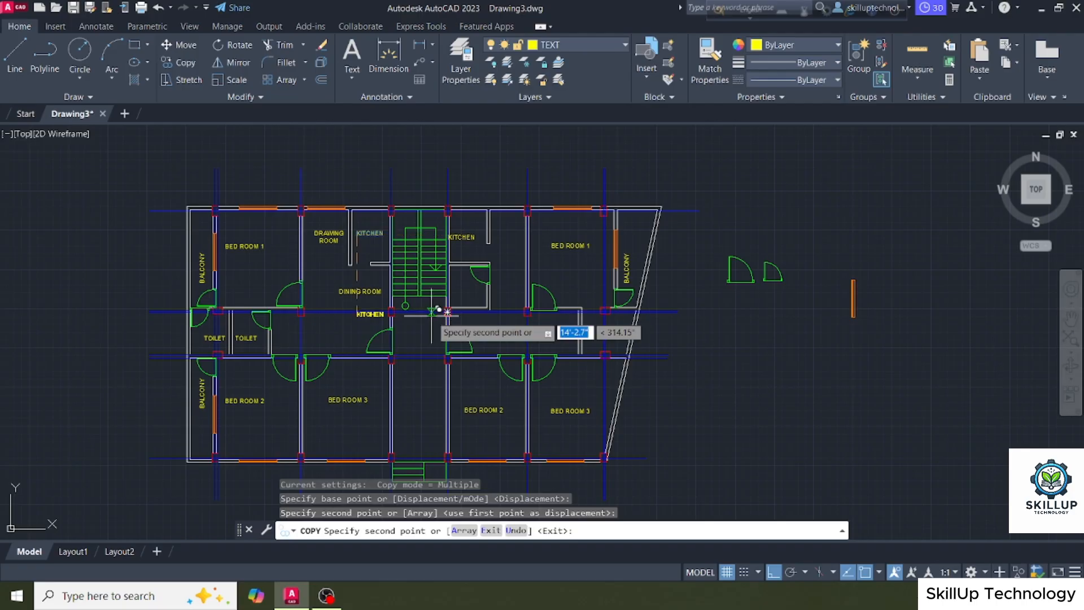
pyautogui.press('Escape')
# Copy the DINING ROOM label with ortho off into the upper space between the right-hand KITCHEN and BED ROOM 1
pyautogui.scroll(2, 431, 314)
pyautogui.click(350, 292)
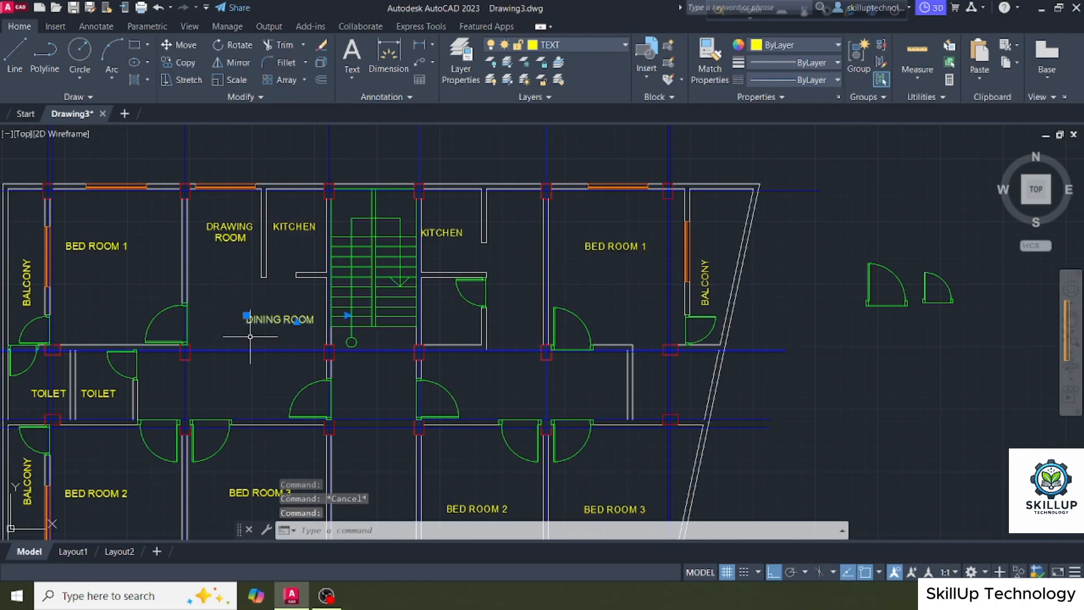
pyautogui.write('c')
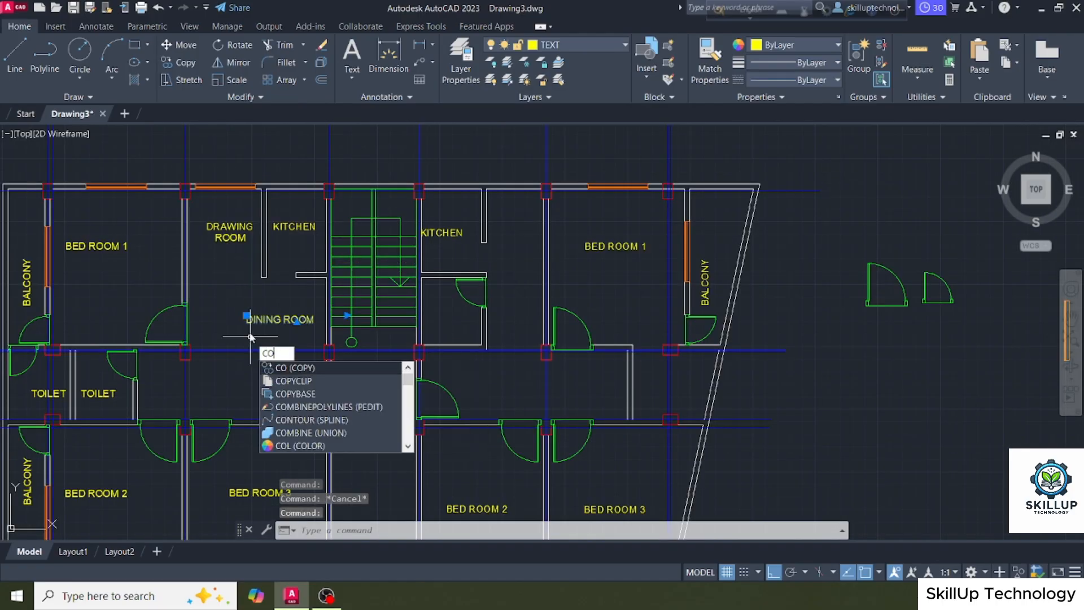
pyautogui.press('Return')
pyautogui.click(252, 338)
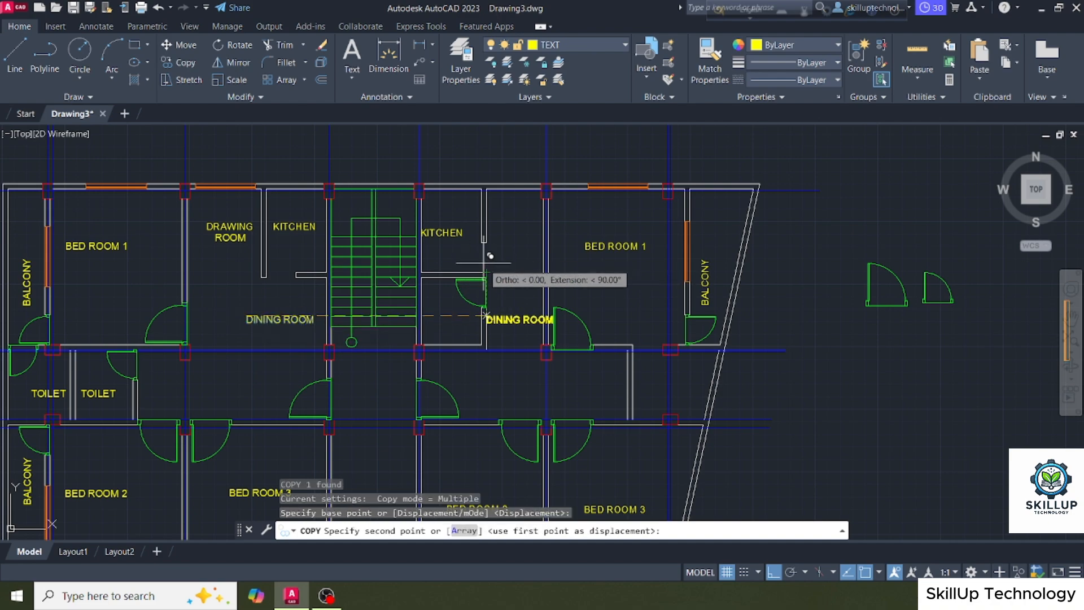
pyautogui.press('F8')
pyautogui.click(503, 240)
pyautogui.press('Escape')
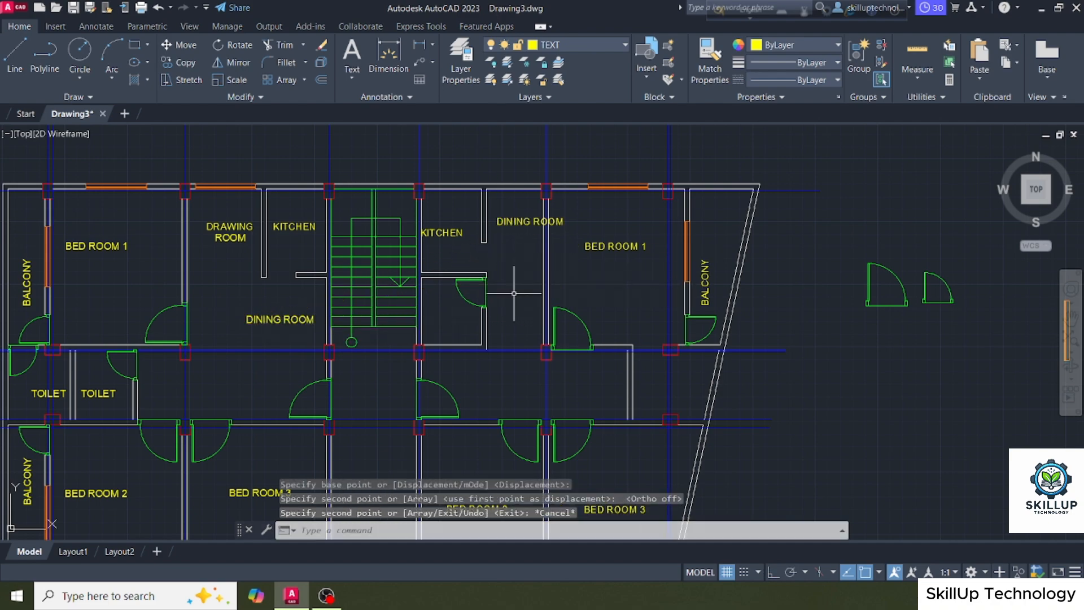
# Narrow the right-hand flat's DINING ROOM label to two centred lines and move it between the KITCHEN and BED ROOM 1 walls
pyautogui.click(519, 221)
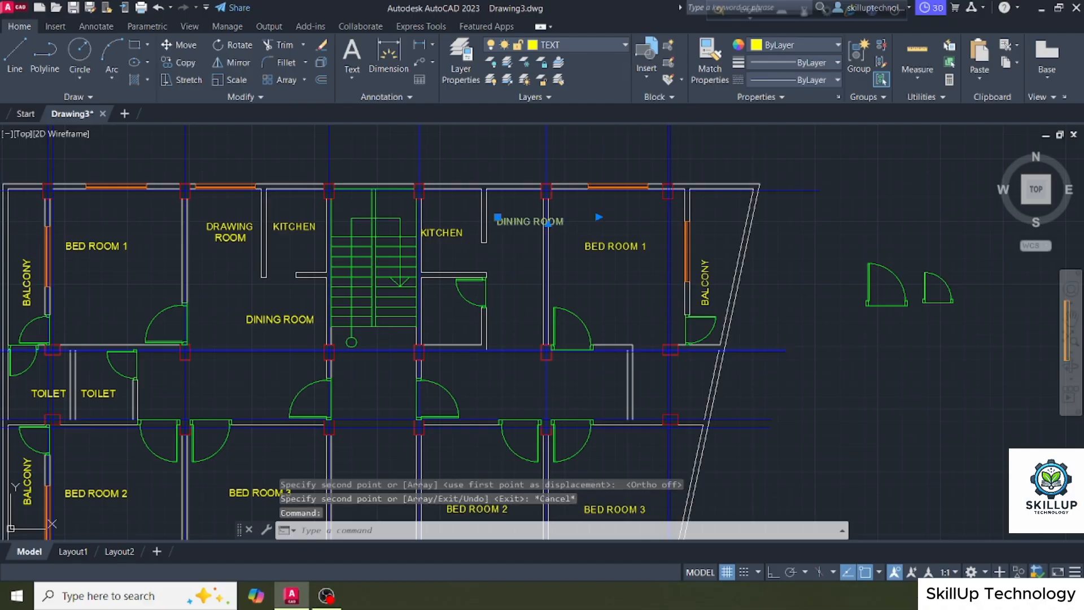
pyautogui.doubleClick(517, 221)
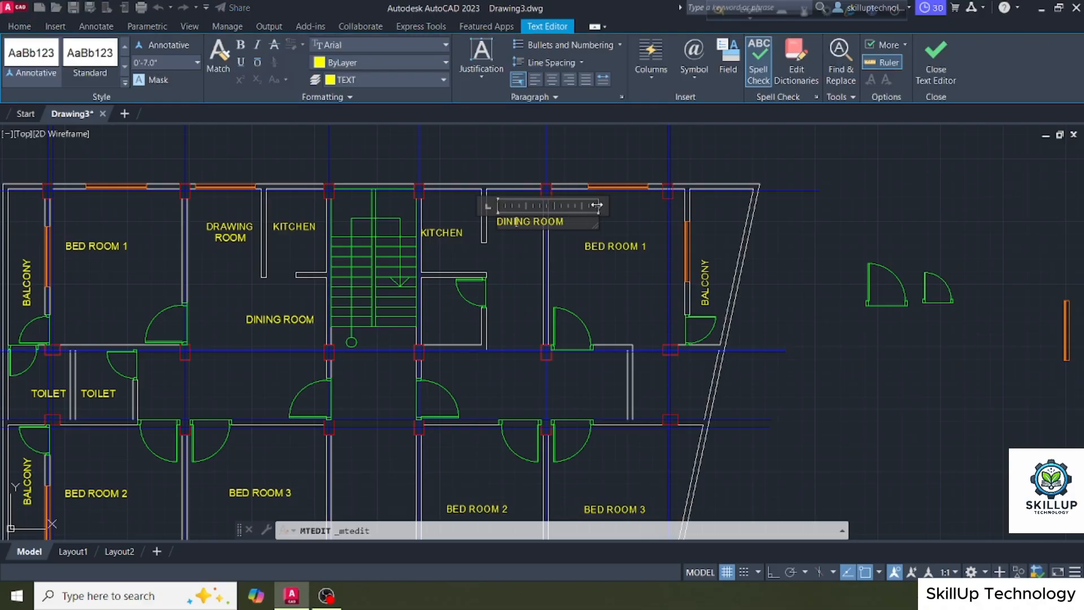
pyautogui.moveTo(597, 205); pyautogui.dragTo(492, 205)
pyautogui.click(553, 79)
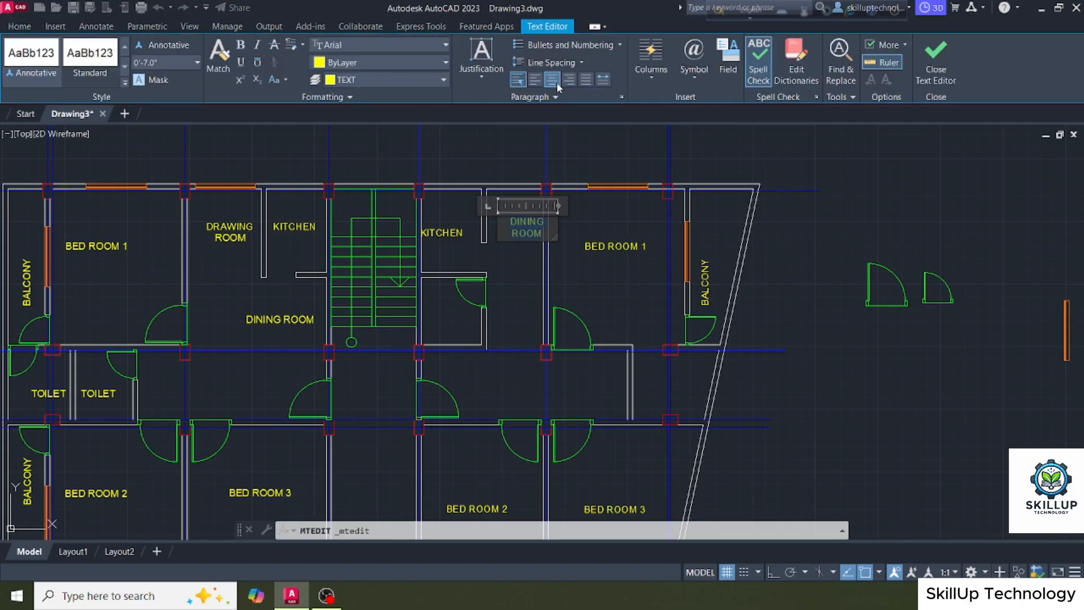
pyautogui.click(513, 255)
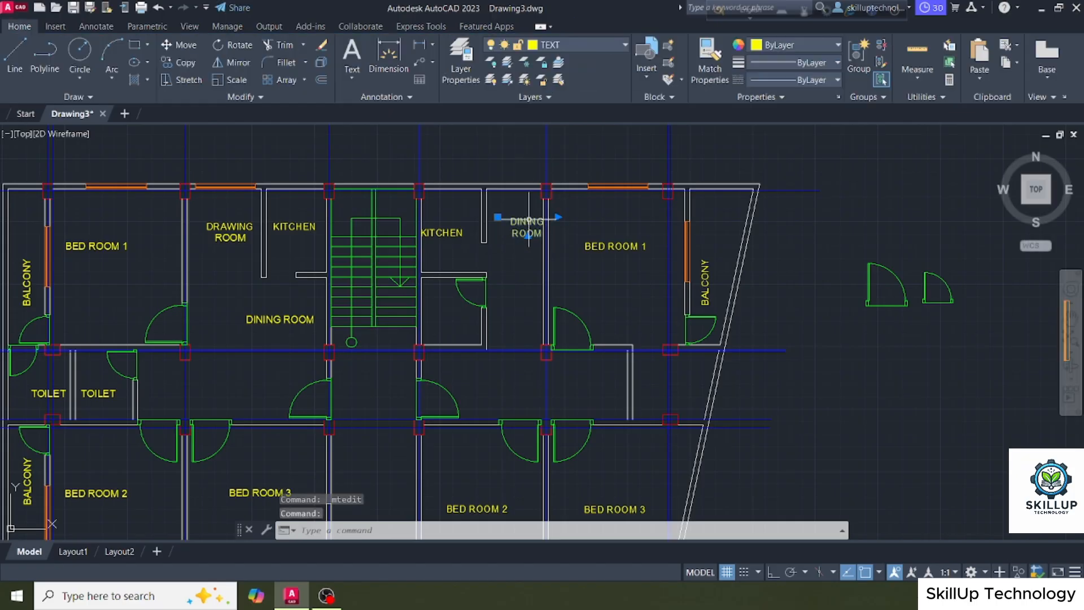
pyautogui.moveTo(529, 220); pyautogui.dragTo(516, 213)
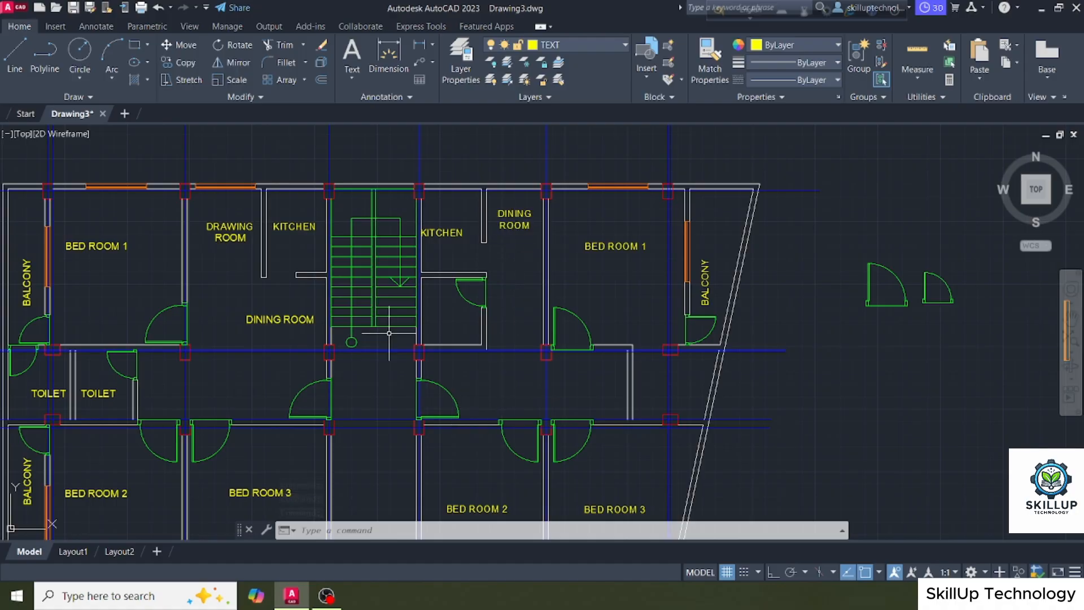
# Copy the DRAWING ROOM label into the right-hand flat's central hall, beside its entrance door from the stair lobby
pyautogui.click(232, 230)
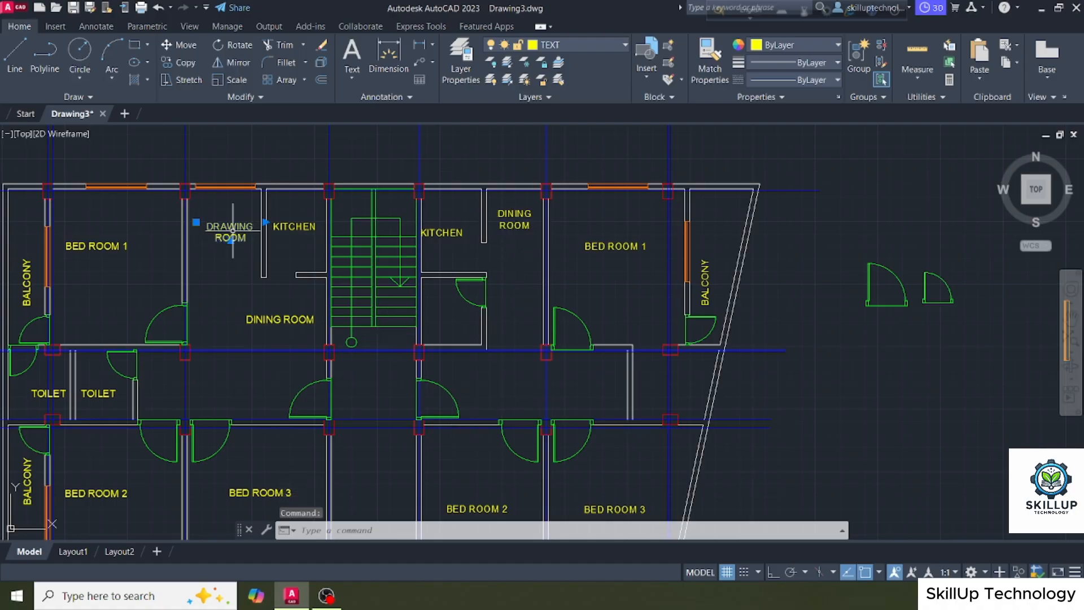
pyautogui.write('CO')
pyautogui.press('Return')
pyautogui.click(232, 230)
pyautogui.scroll(2, 508, 361)
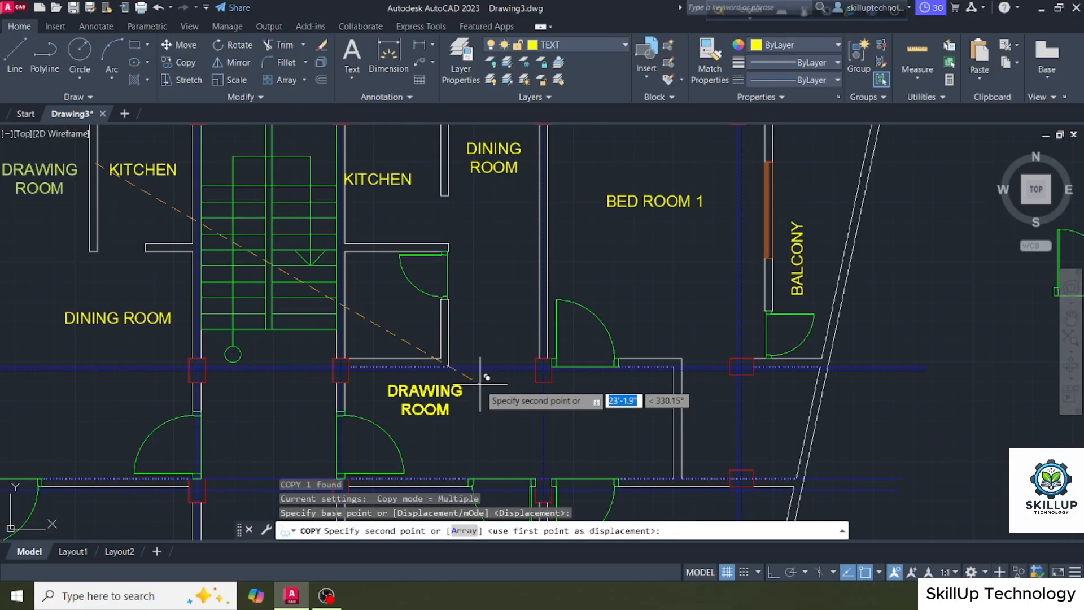
pyautogui.click(480, 384)
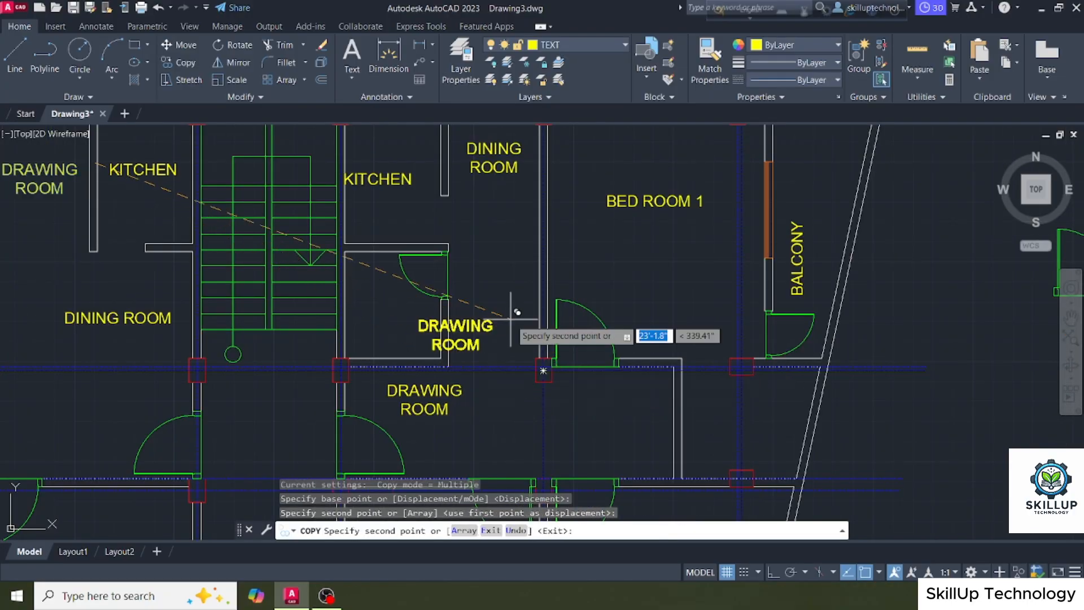
pyautogui.press('Escape')
# Copy the TOILET label into the small room below the right-hand KITCHEN and the slanted room at the hall's right end
pyautogui.scroll(-2, 522, 222)
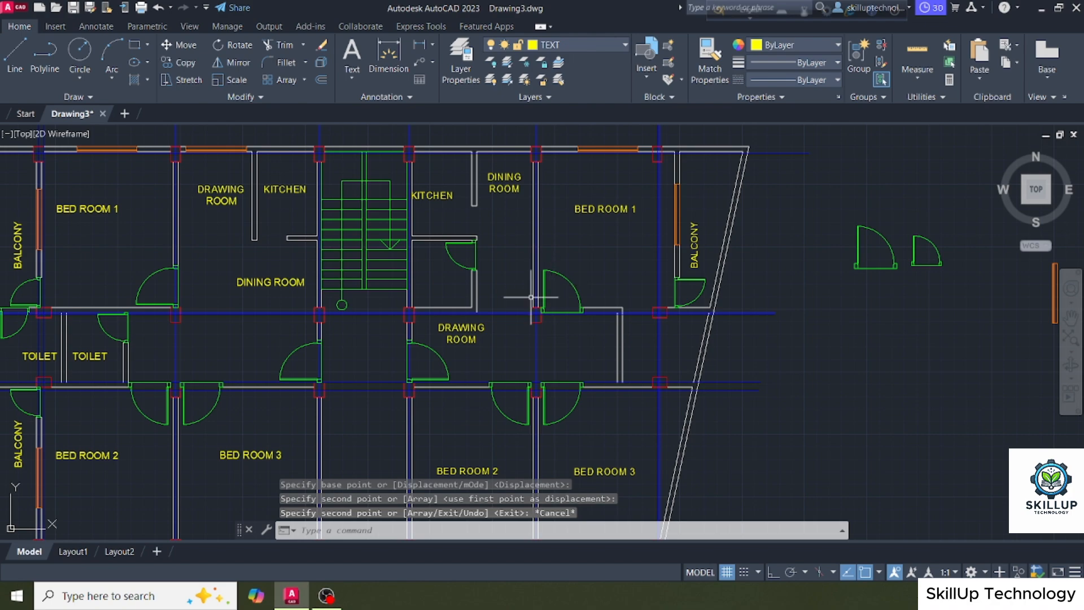
pyautogui.click(93, 356)
pyautogui.write('co')
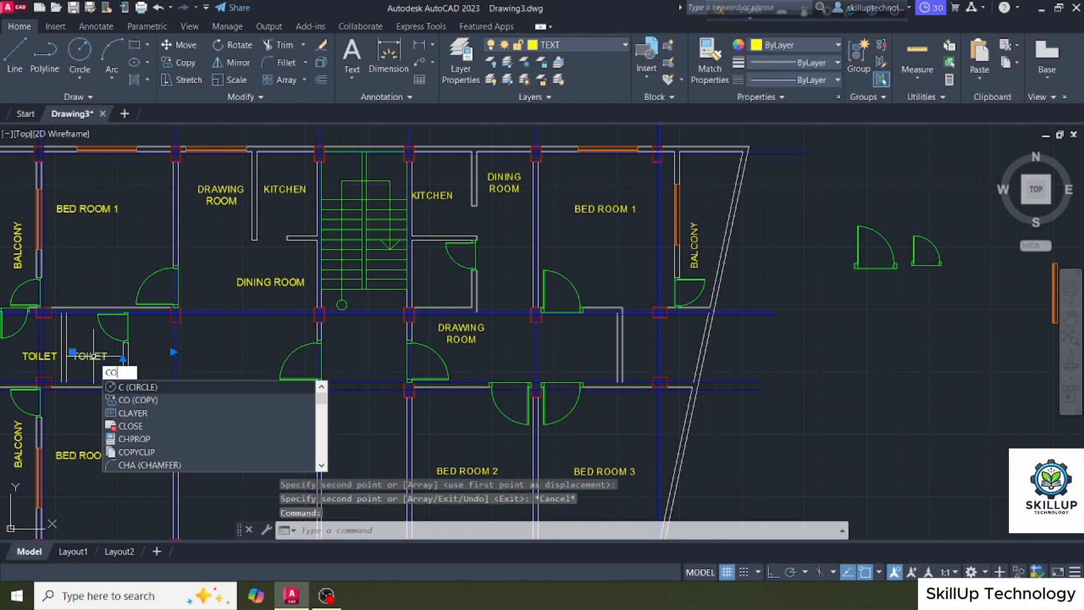
pyautogui.press('Return')
pyautogui.click(94, 361)
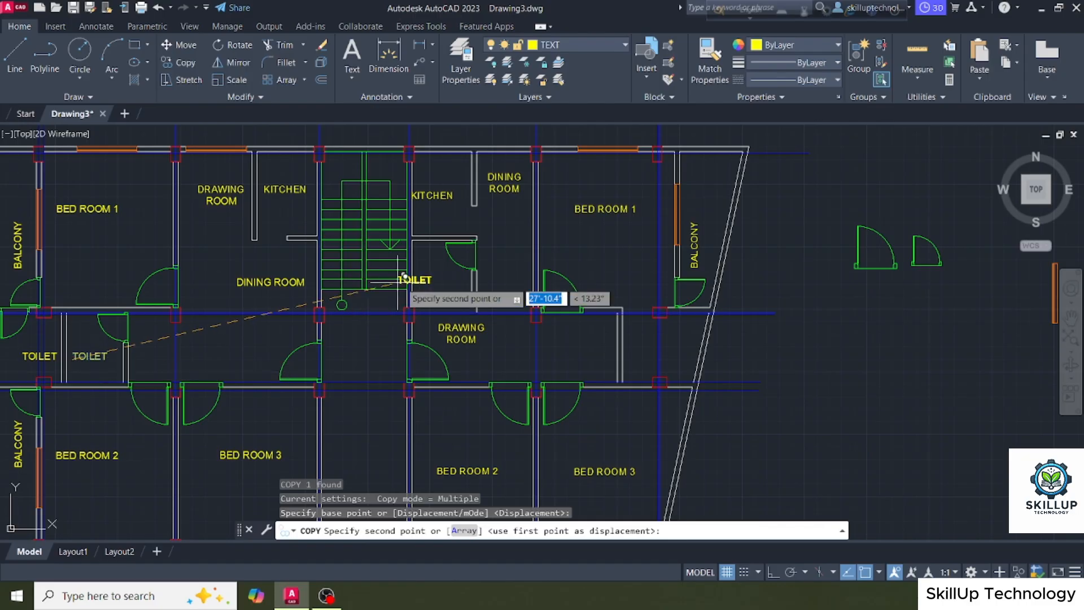
pyautogui.click(432, 275)
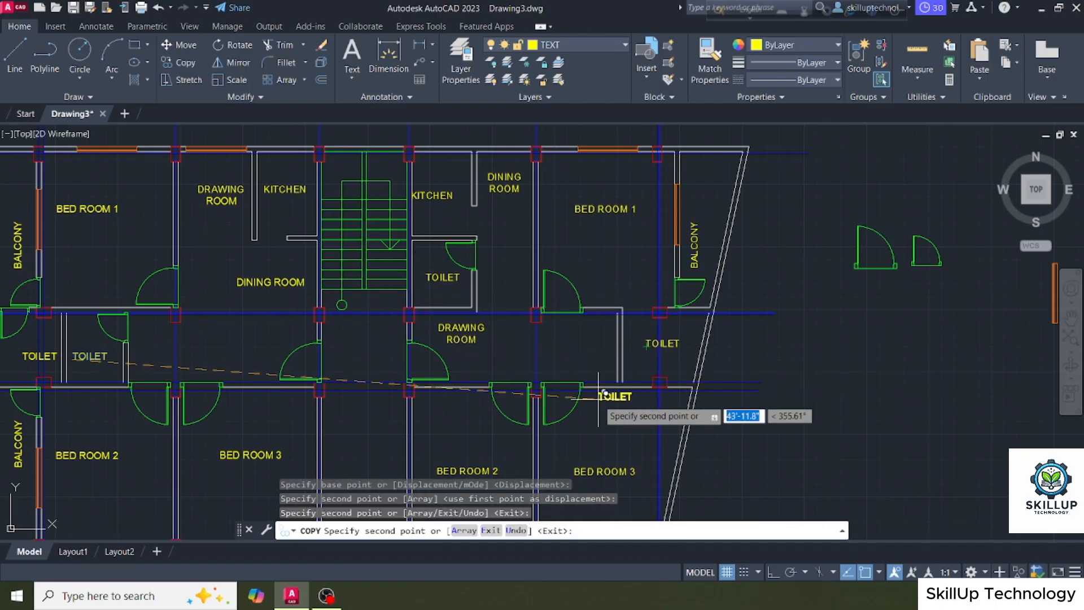
pyautogui.click(650, 340)
pyautogui.press('Escape')
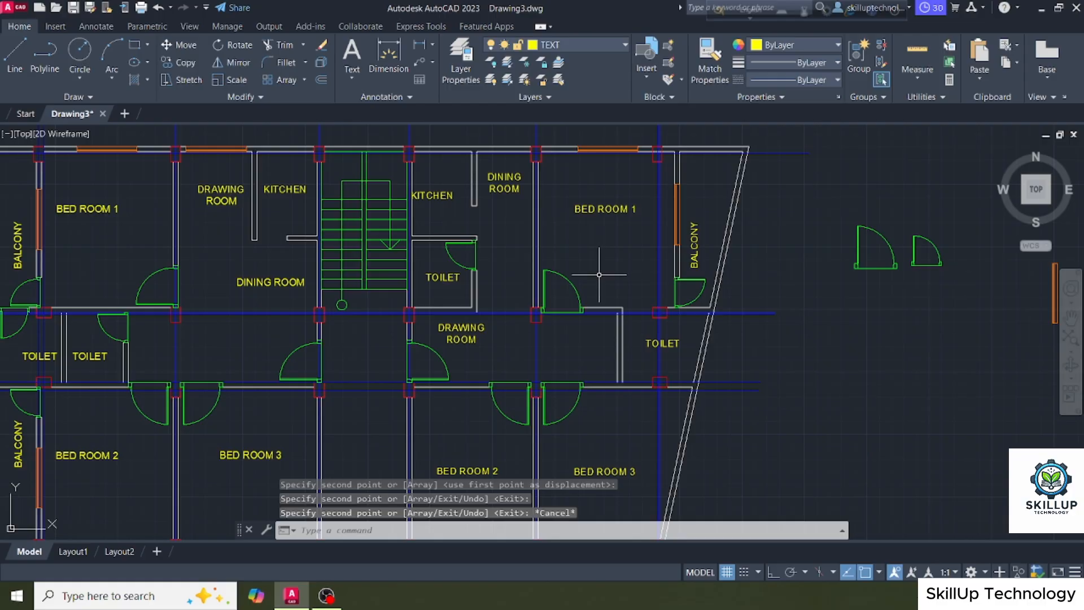
# Copy the TOILET label from the room below the right-hand KITCHEN to the foot of the staircase
pyautogui.click(436, 285)
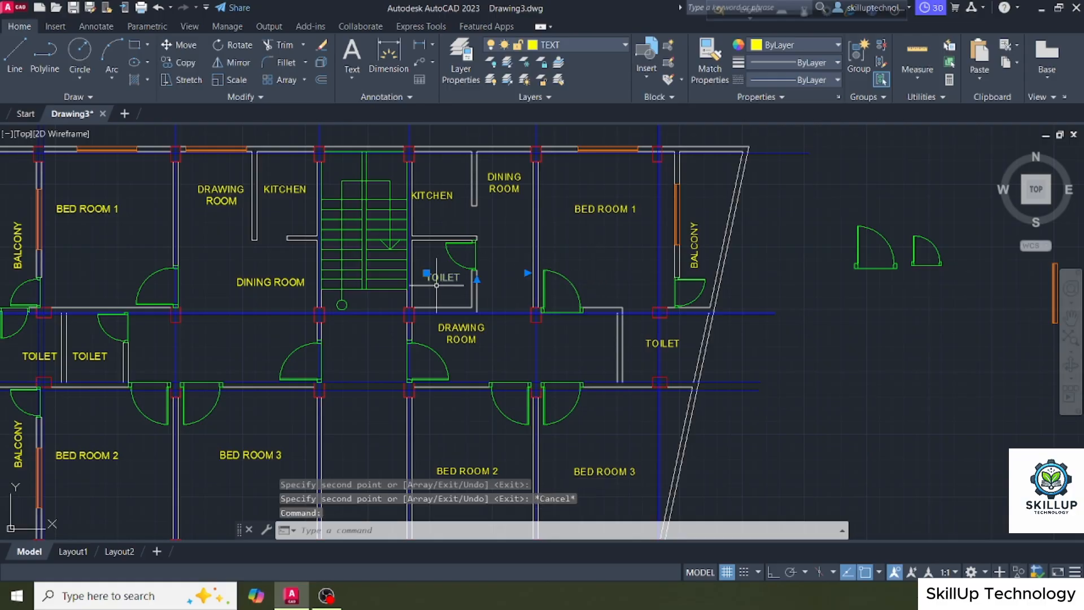
pyautogui.write('co')
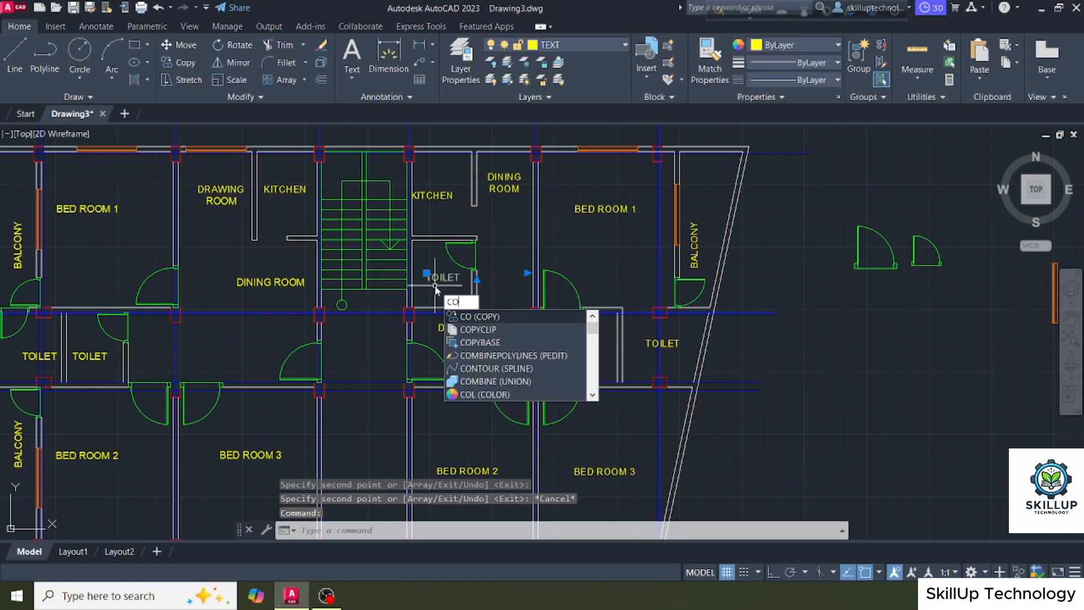
pyautogui.press('Return')
pyautogui.click(435, 284)
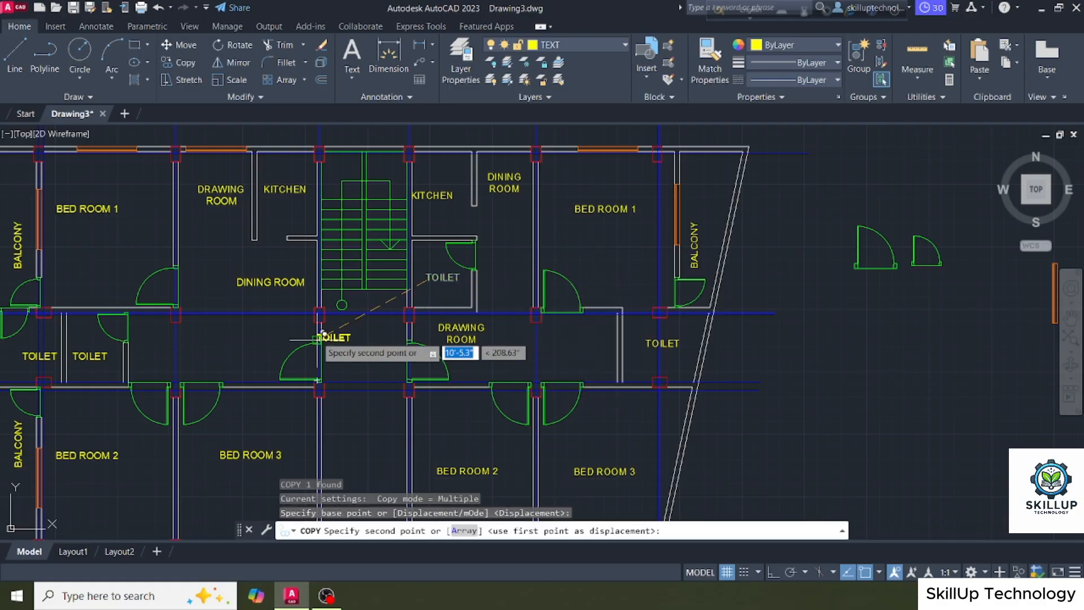
pyautogui.click(364, 305)
pyautogui.press('Escape')
# Change the text of the label at the foot of the staircase to STAIR
pyautogui.scroll(4, 361, 305)
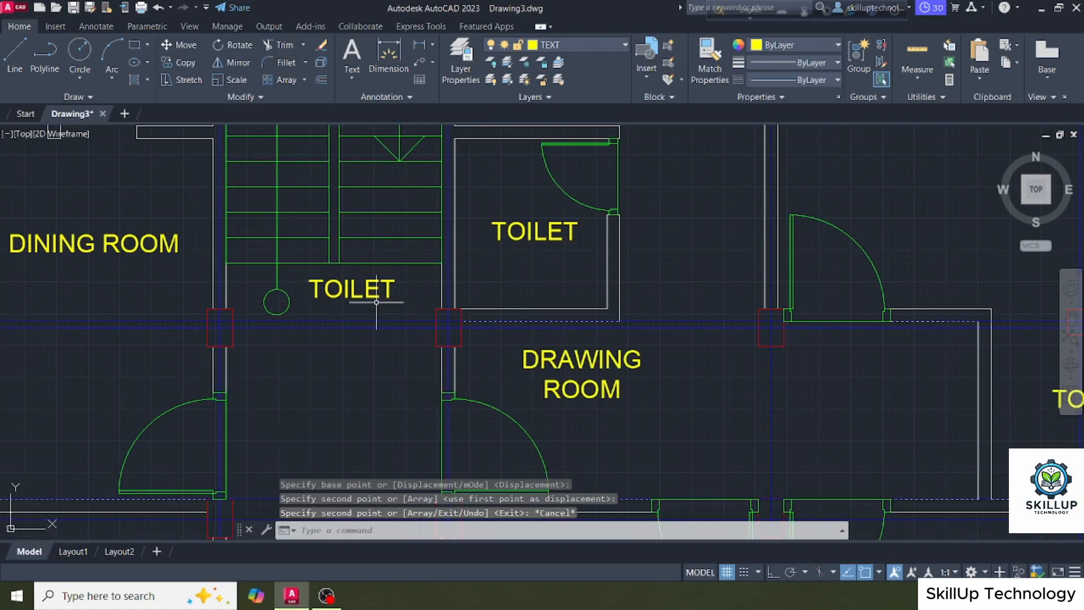
pyautogui.click(375, 290)
pyautogui.click(367, 292)
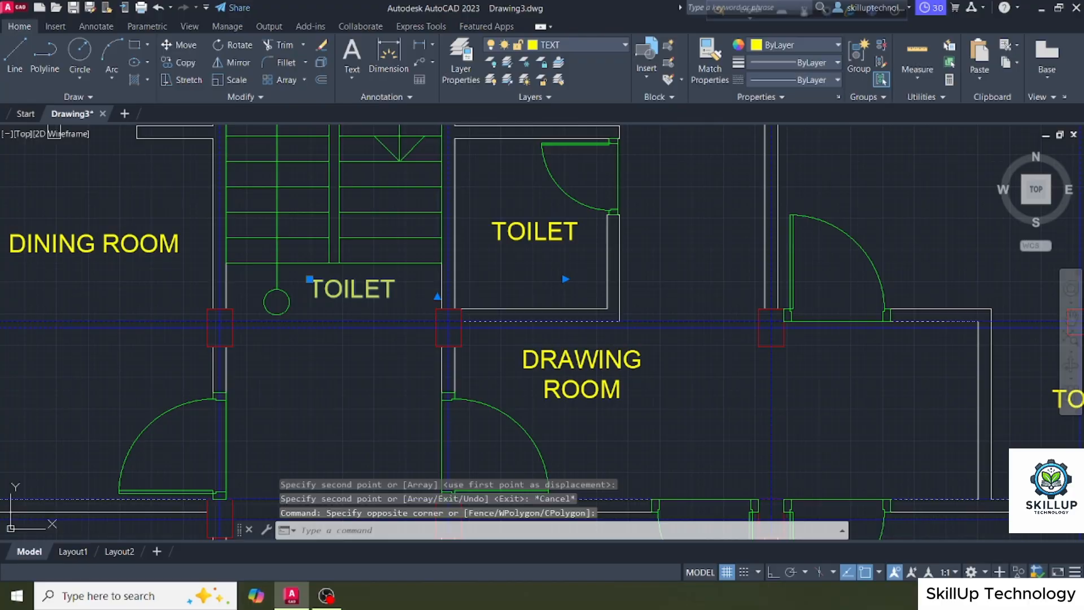
pyautogui.doubleClick(367, 293)
pyautogui.moveTo(395, 291); pyautogui.dragTo(305, 286)
pyautogui.write('STAIR')
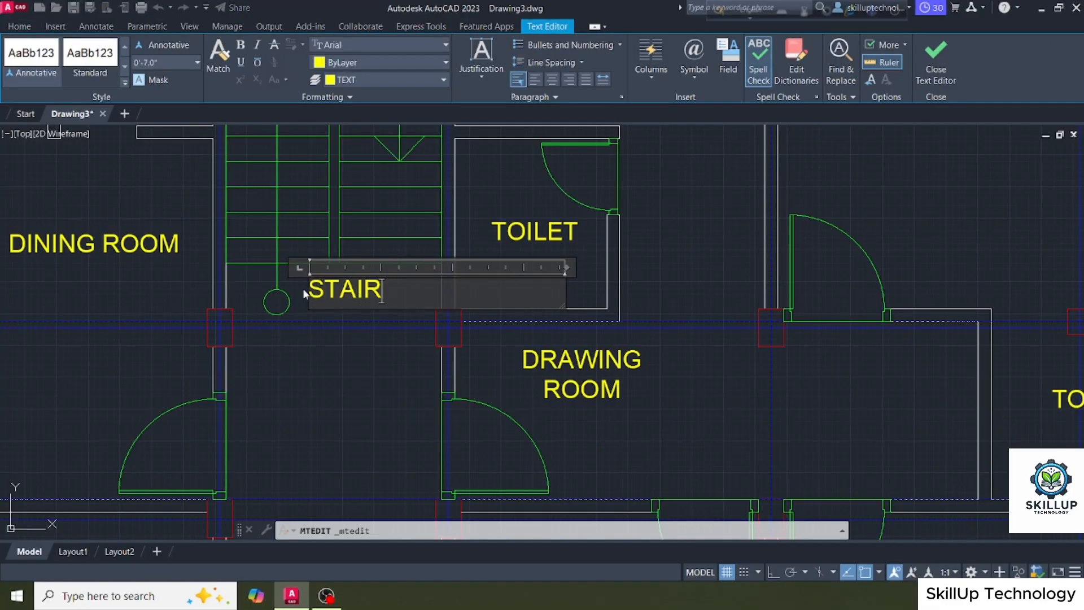
pyautogui.click(390, 349)
# Copy the STAIR label down to the lower end of the central passage, just above the entrance steps
pyautogui.scroll(-4, 394, 349)
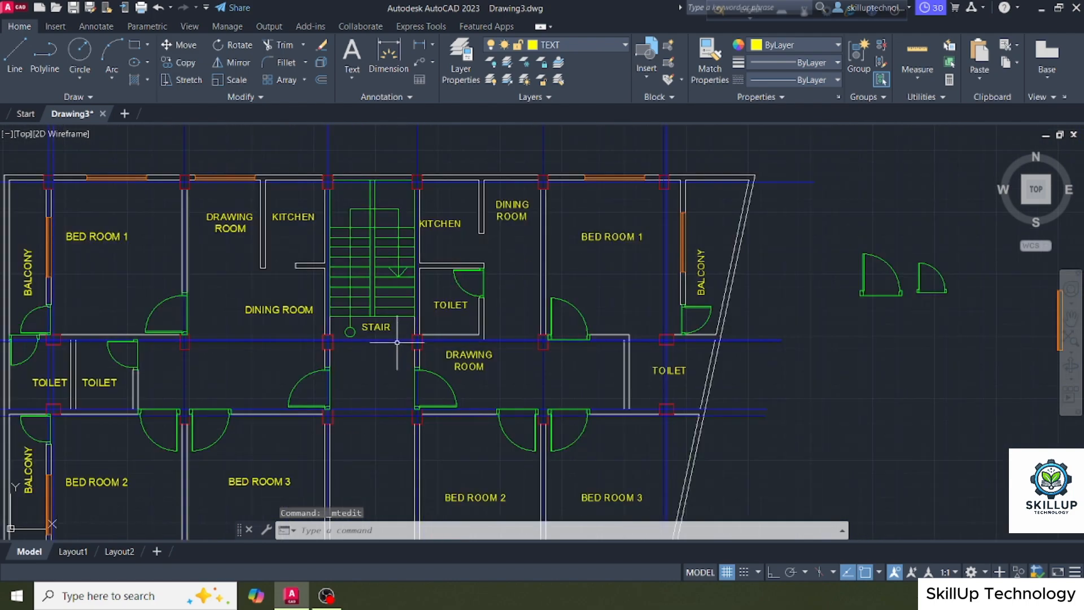
pyautogui.scroll(-3, 397, 342)
pyautogui.moveTo(395, 396); pyautogui.dragTo(392, 358, button='middle')
pyautogui.scroll(2, 391, 290)
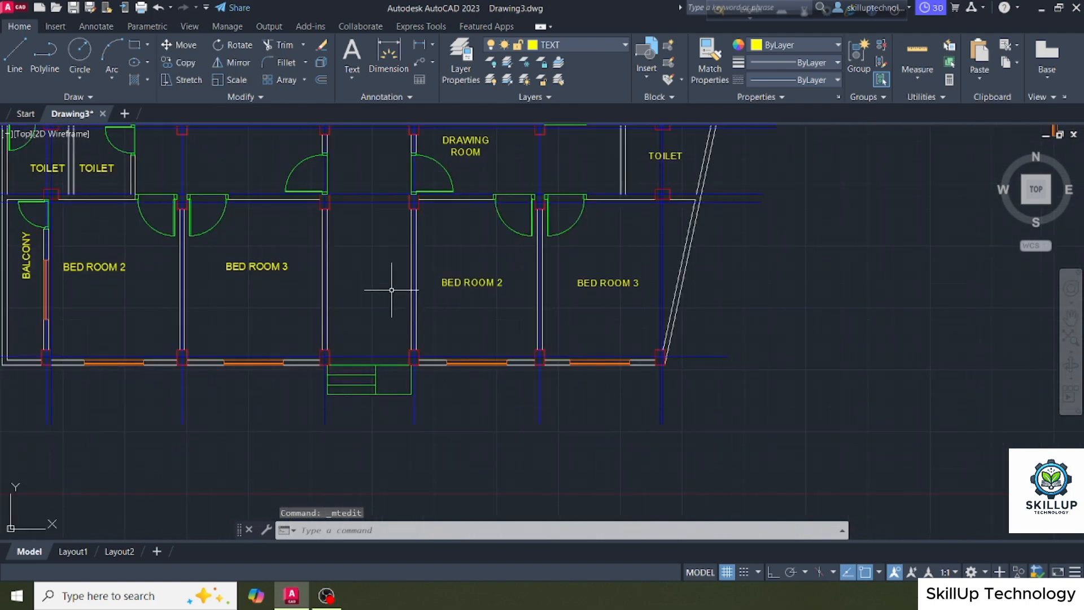
pyautogui.scroll(-3, 391, 289)
pyautogui.scroll(3, 387, 177)
pyautogui.click(380, 178)
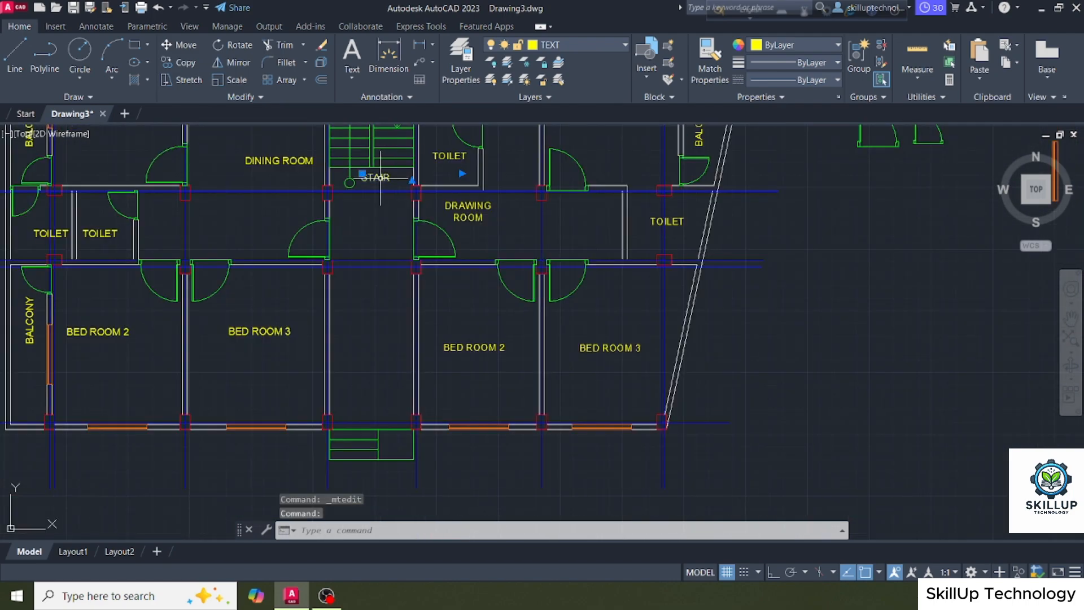
pyautogui.write('co')
pyautogui.press('Return')
pyautogui.click(381, 178)
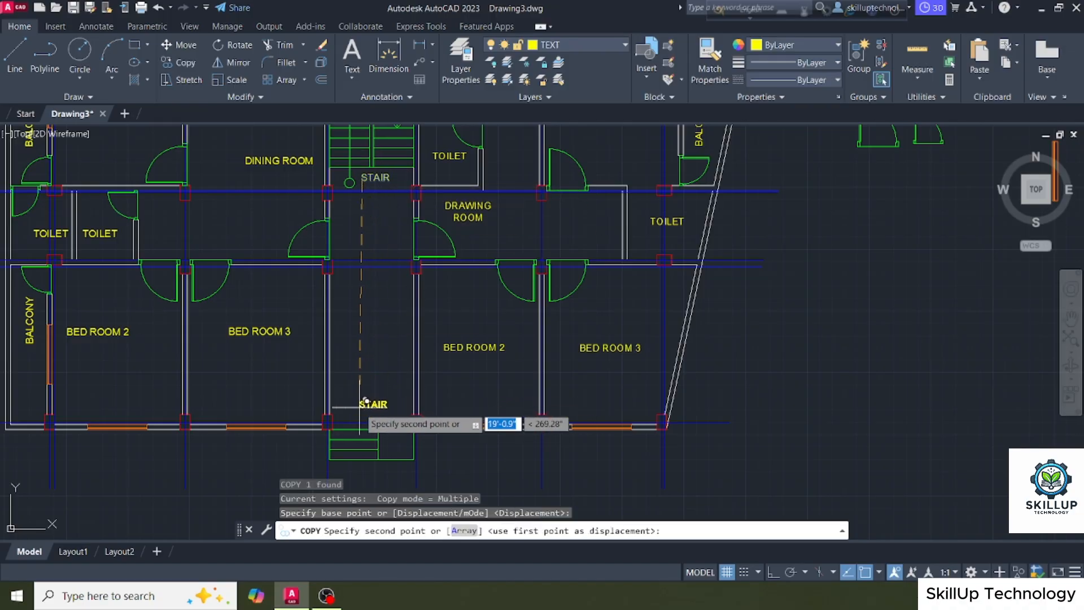
pyautogui.click(365, 406)
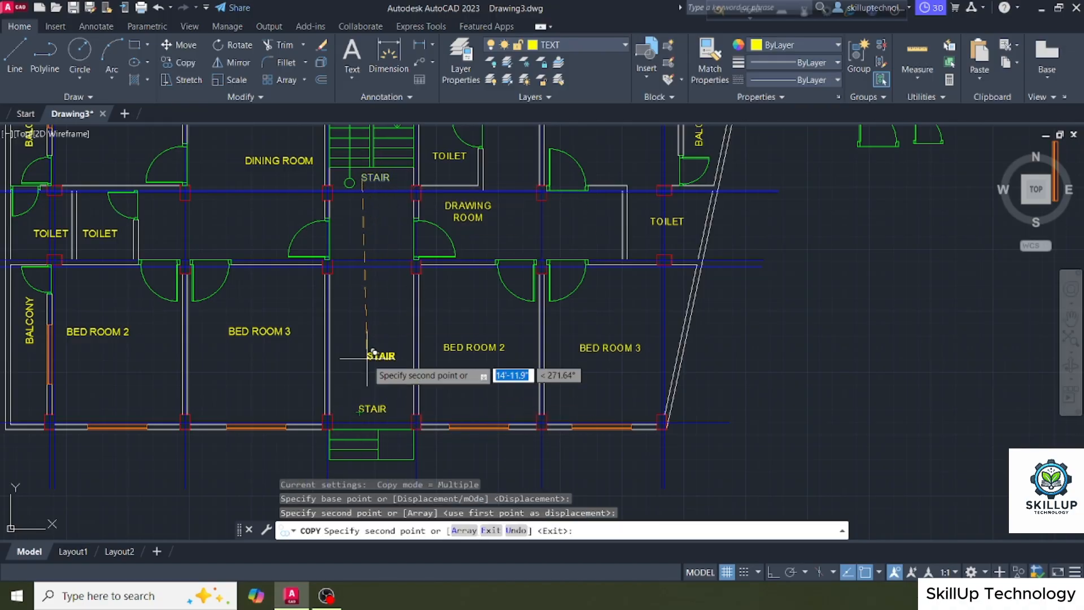
pyautogui.press('Escape')
# Change the text of the label above the entrance steps to GATE
pyautogui.scroll(2, 362, 407)
pyautogui.click(369, 407)
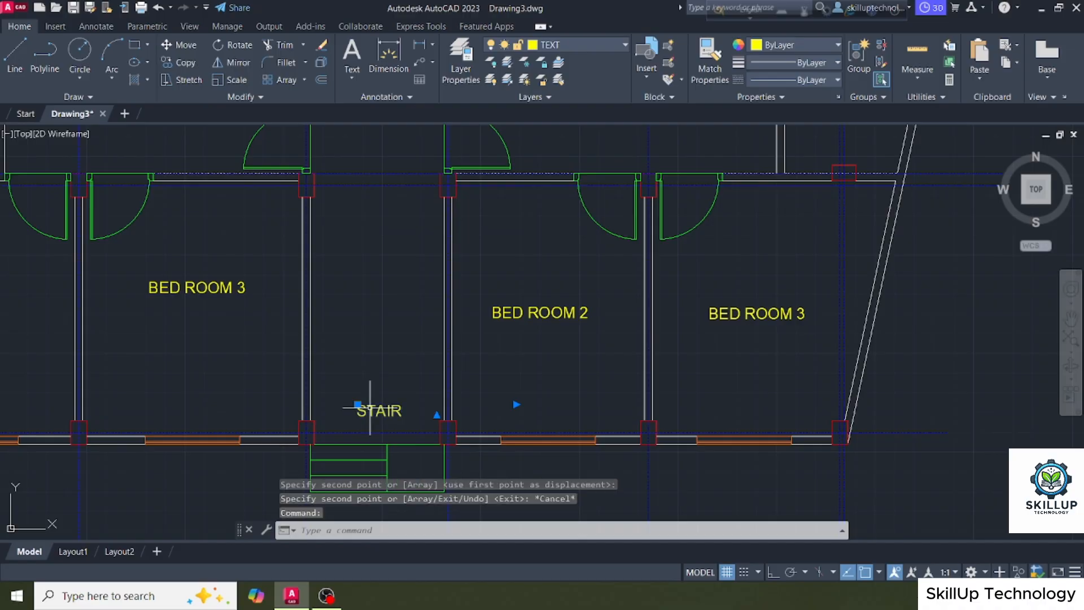
pyautogui.doubleClick(376, 410)
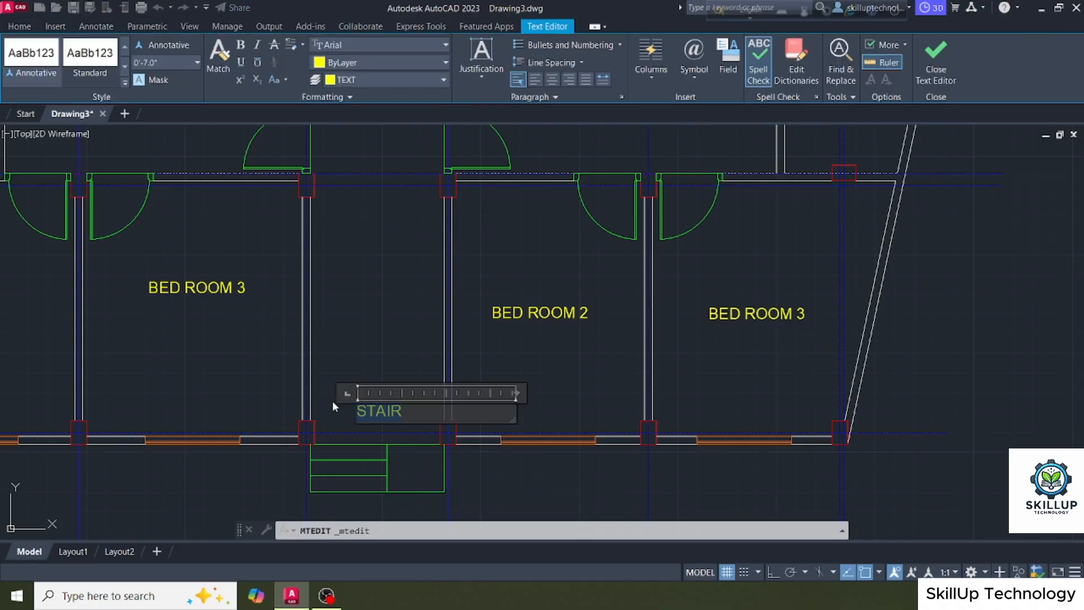
pyautogui.write('GATE')
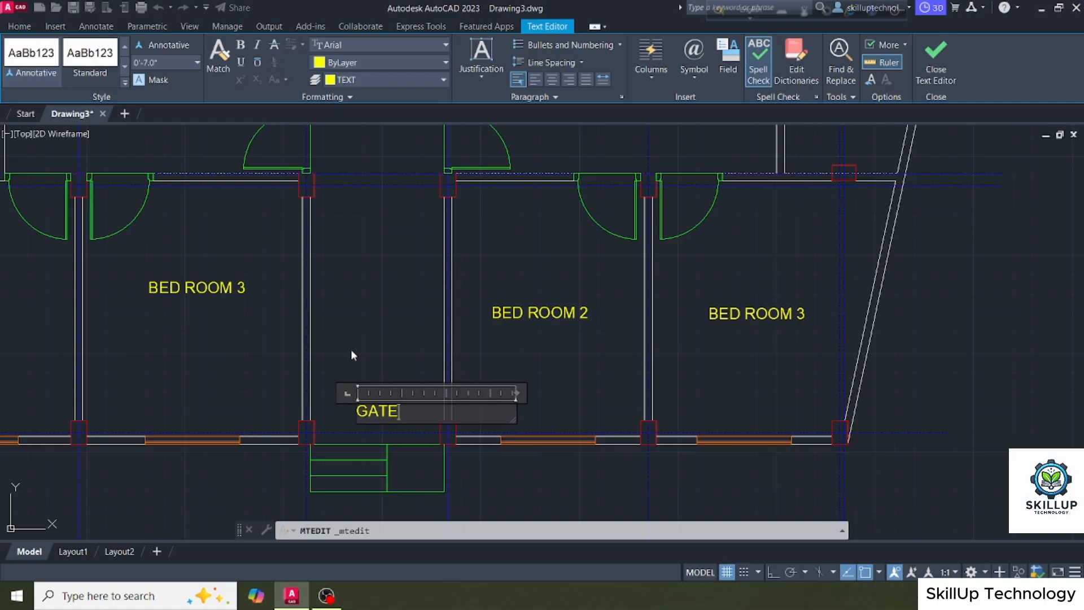
pyautogui.click(355, 300)
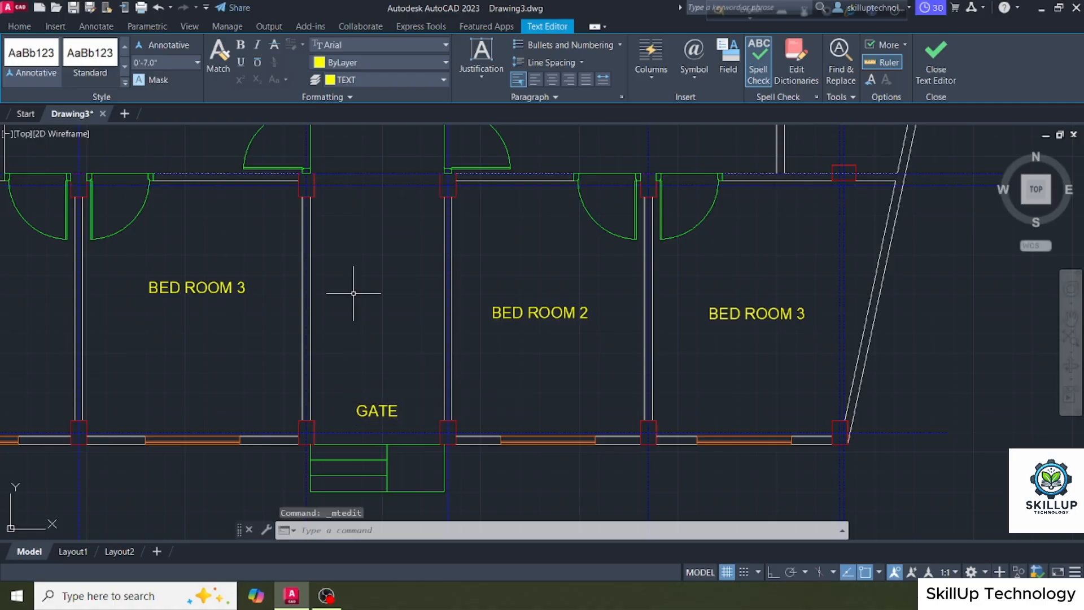
# Copy the left-hand BED ROOM 1 label straight up into the empty space above the plan
pyautogui.scroll(-5, 354, 336)
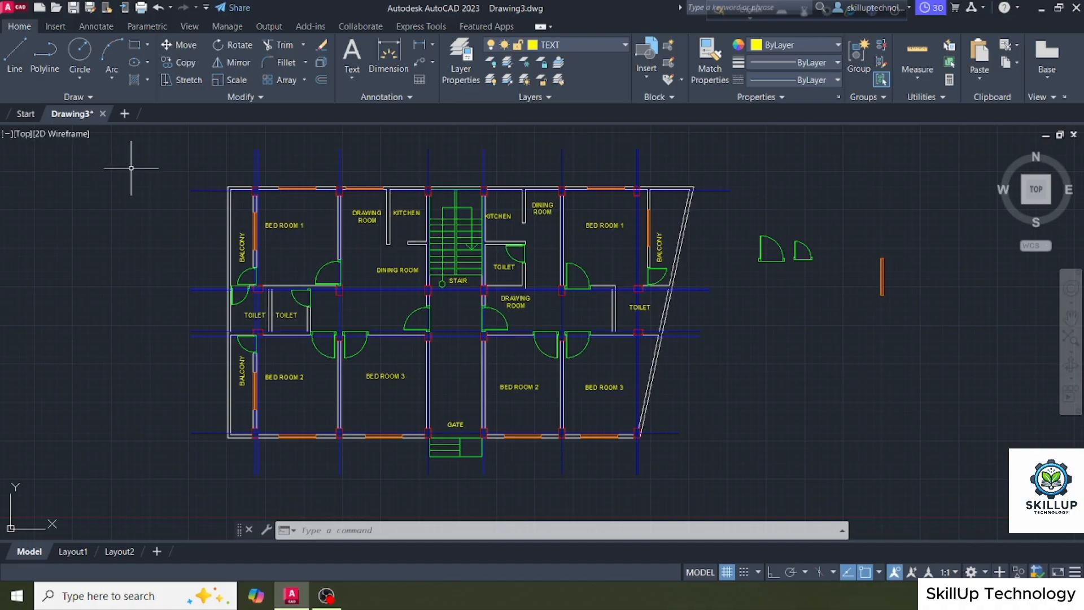
pyautogui.moveTo(374, 283); pyautogui.dragTo(382, 315, button='middle')
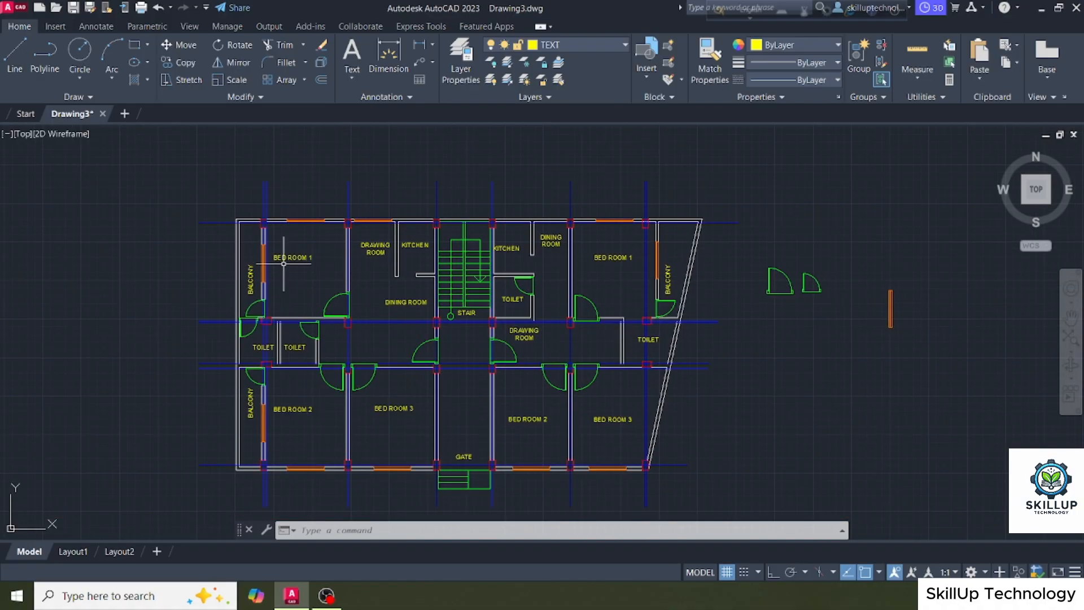
pyautogui.click(285, 258)
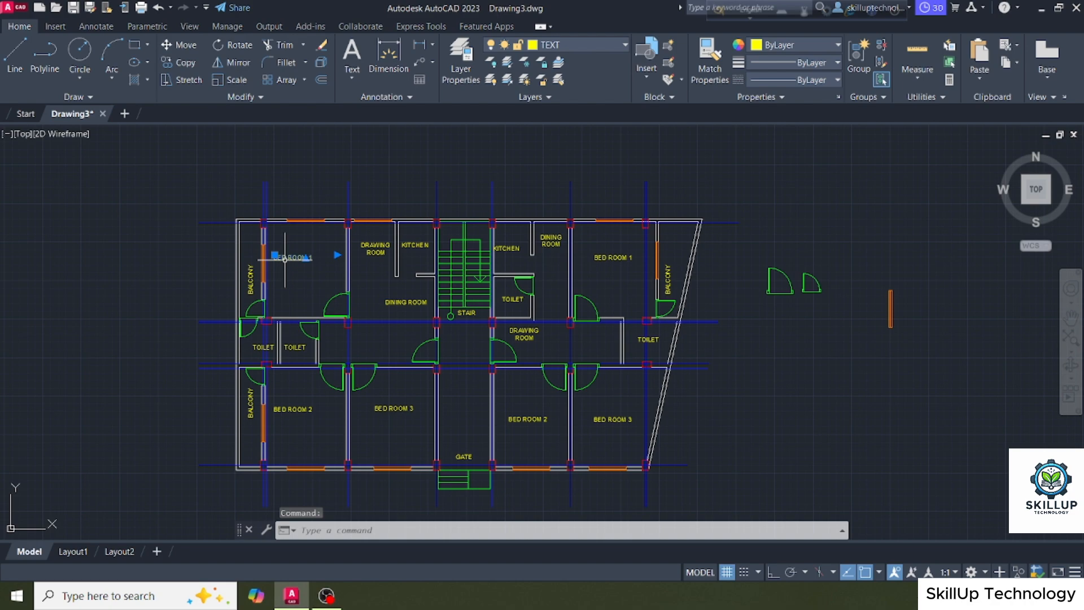
pyautogui.write('CO')
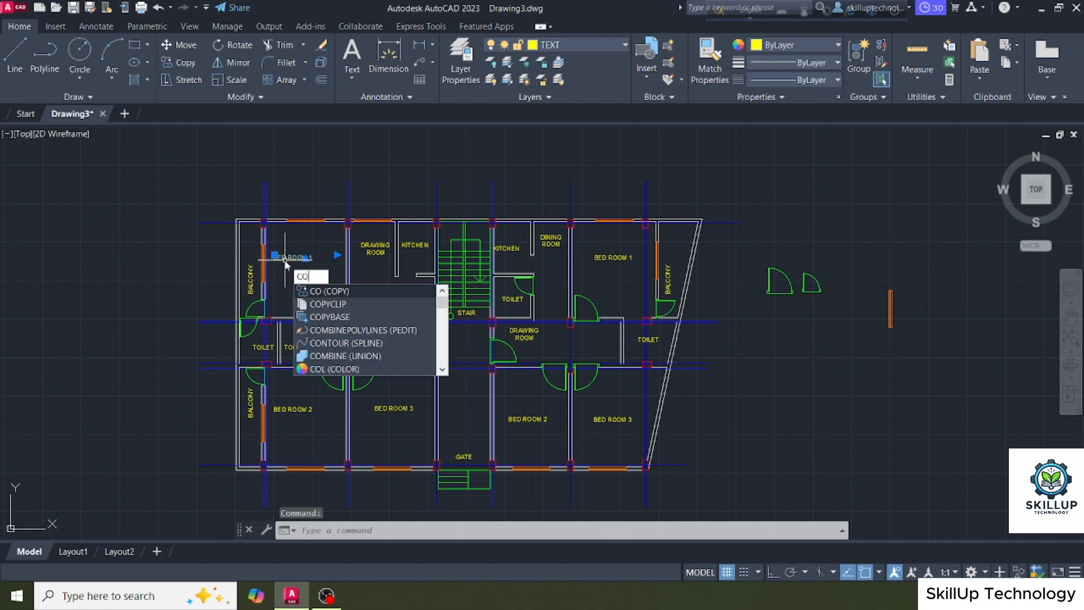
pyautogui.press('Return')
pyautogui.click(275, 259)
pyautogui.scroll(4, 269, 168)
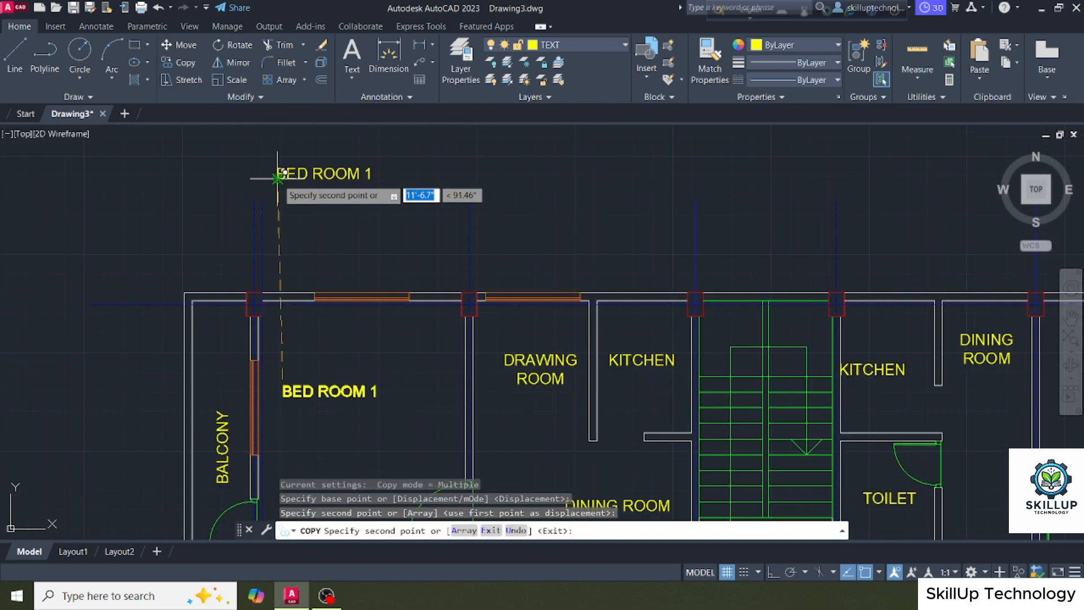
pyautogui.click(276, 179)
pyautogui.press('Escape')
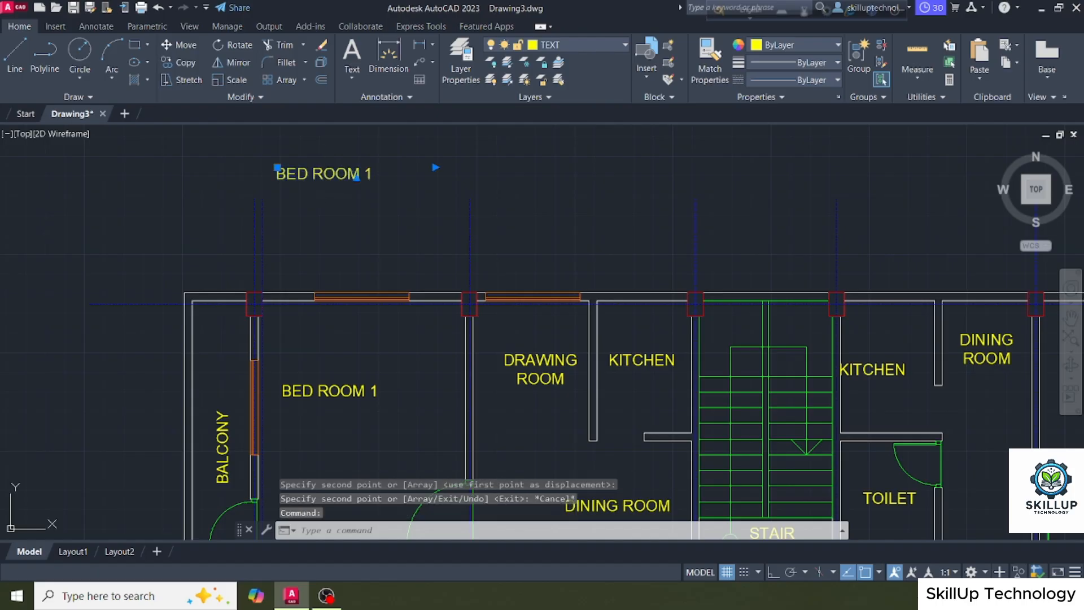
# Change the text of the copied BED ROOM 1 label above the plan to A
pyautogui.doubleClick(356, 175)
pyautogui.moveTo(383, 173); pyautogui.dragTo(265, 171)
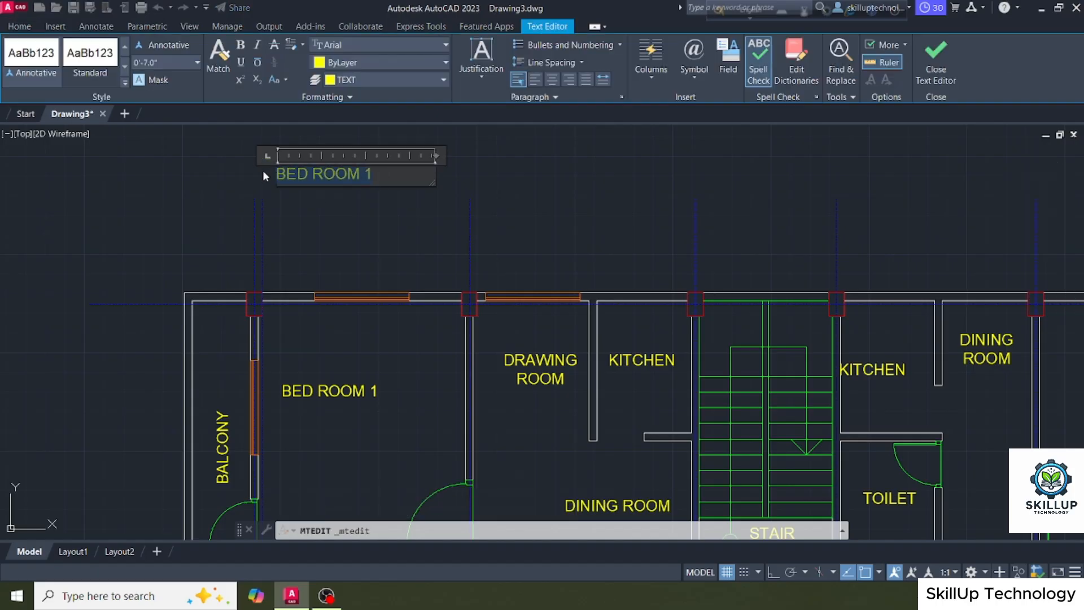
pyautogui.write('A')
pyautogui.click(333, 250)
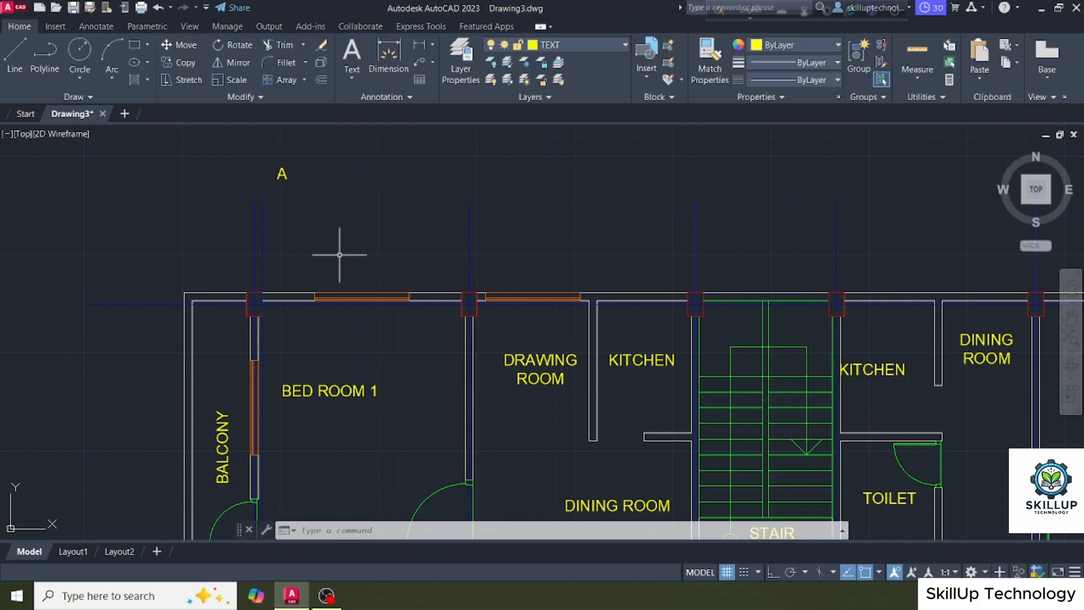
# Enclose the A label in a variable-size circle with TCIRCLE, using an offset factor of 0.3
pyautogui.write('TCI')
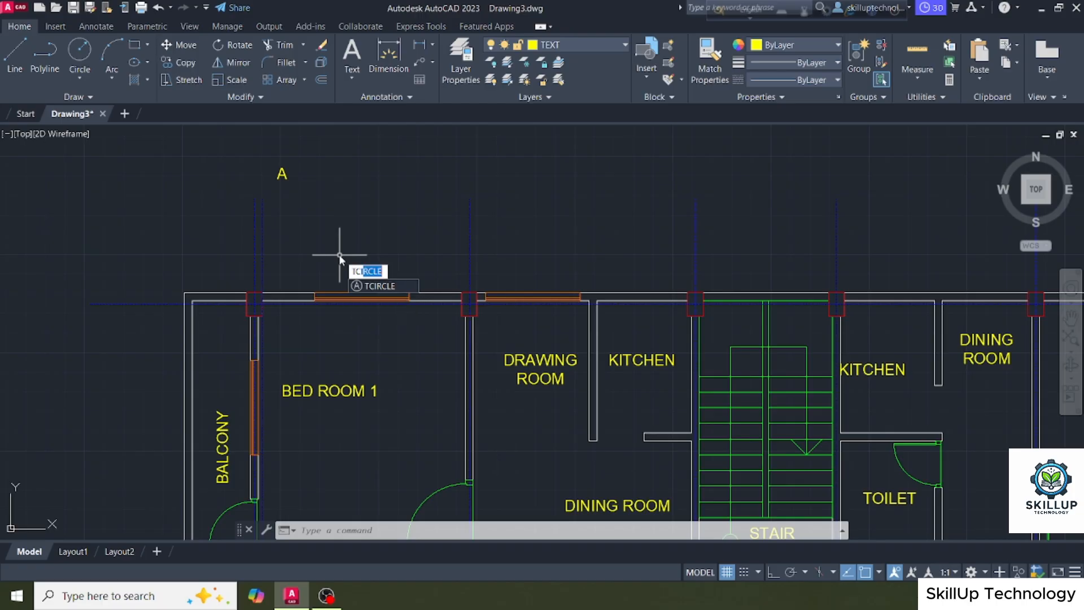
pyautogui.write('R')
pyautogui.press('Return')
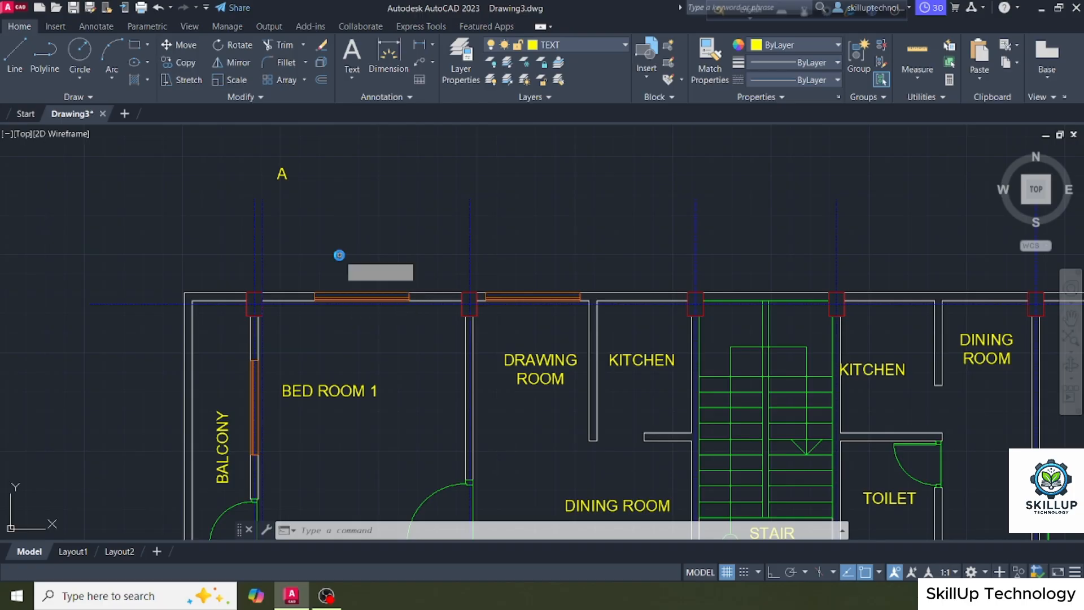
pyautogui.click(282, 175)
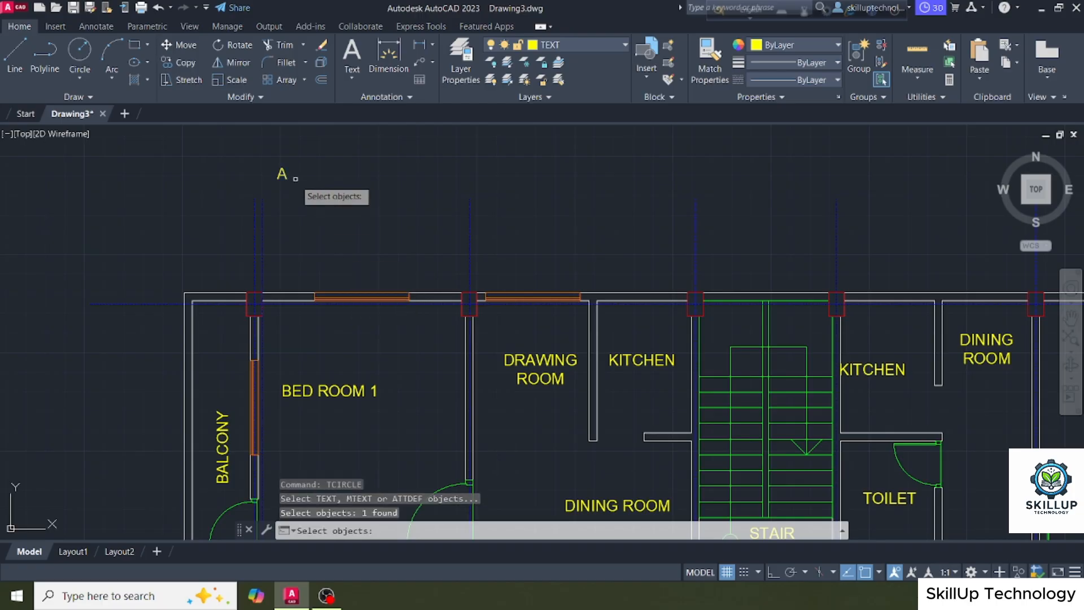
pyautogui.press('Return')
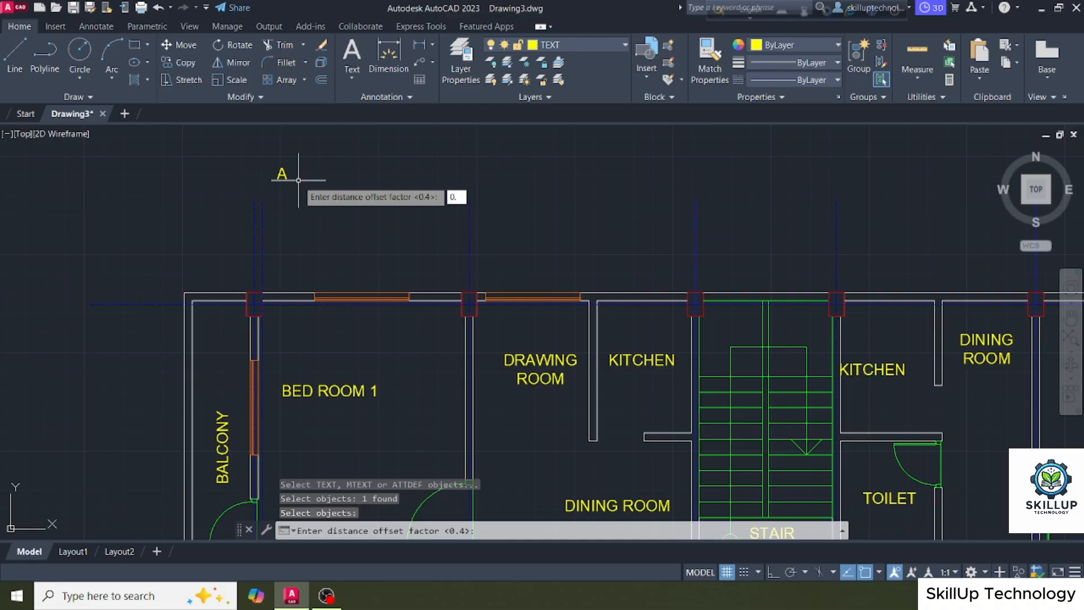
pyautogui.write('0.3')
pyautogui.press('Return')
pyautogui.press('Return')
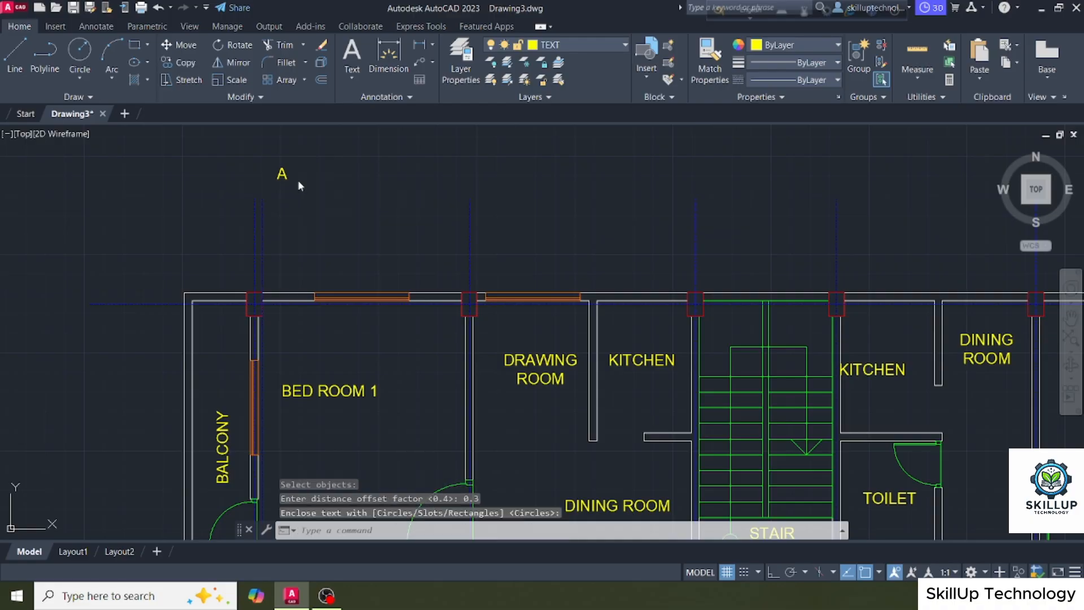
pyautogui.press('Return')
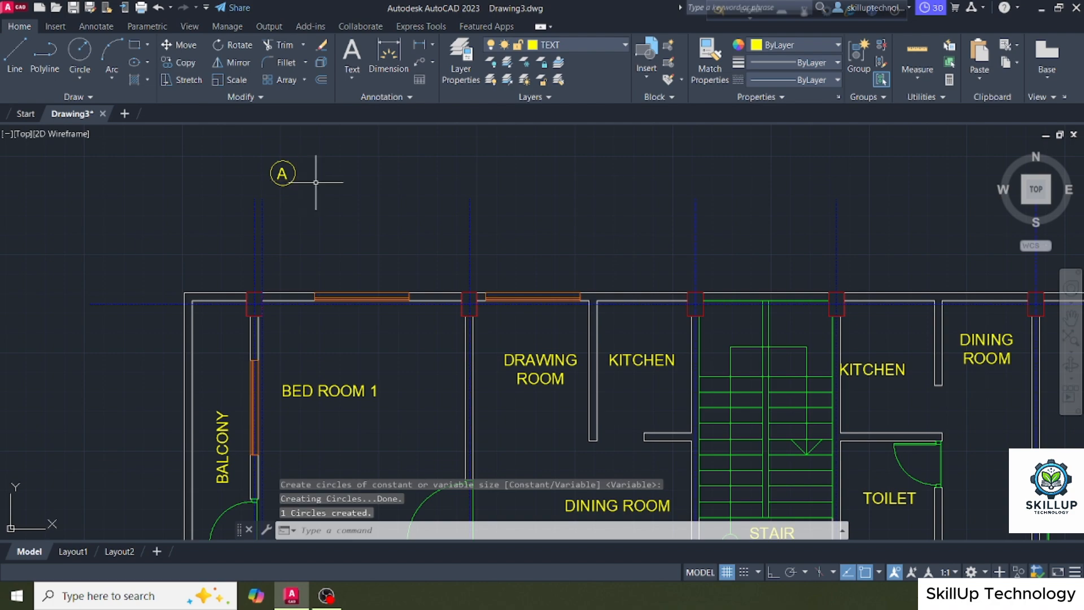
# Draw a horizontal construction line through the upper end of the leftmost vertical grid line above the plan
pyautogui.scroll(2, 321, 175)
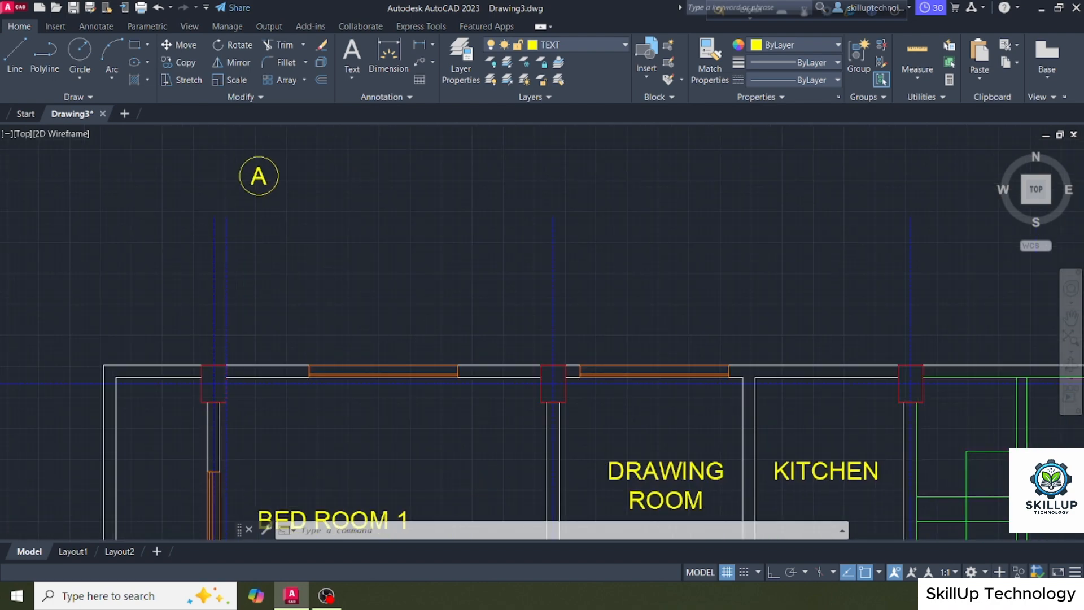
pyautogui.scroll(2, 260, 240)
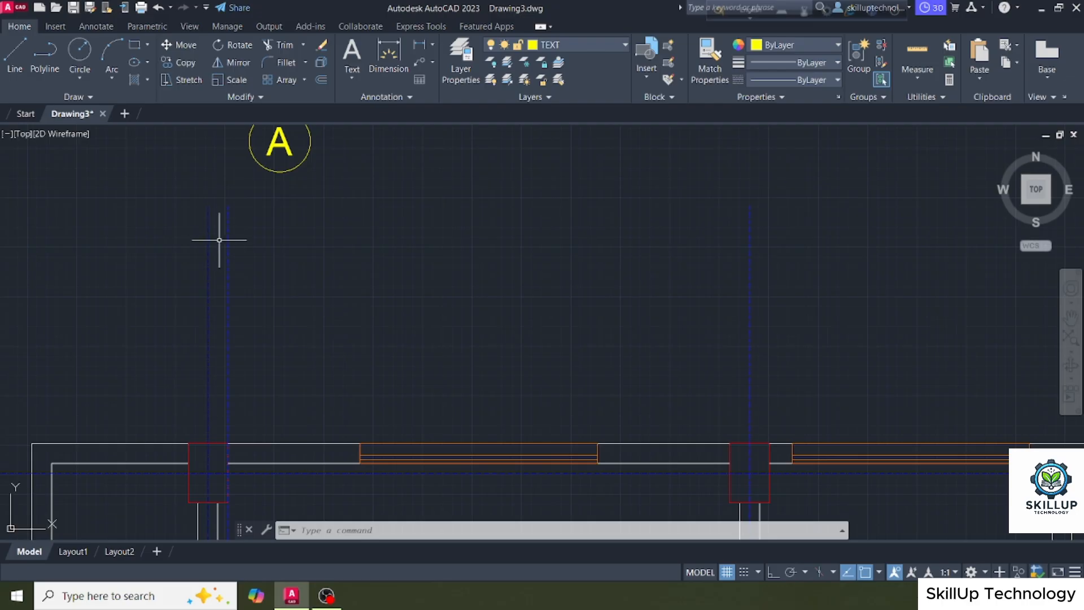
pyautogui.scroll(-4, 219, 239)
pyautogui.write('x')
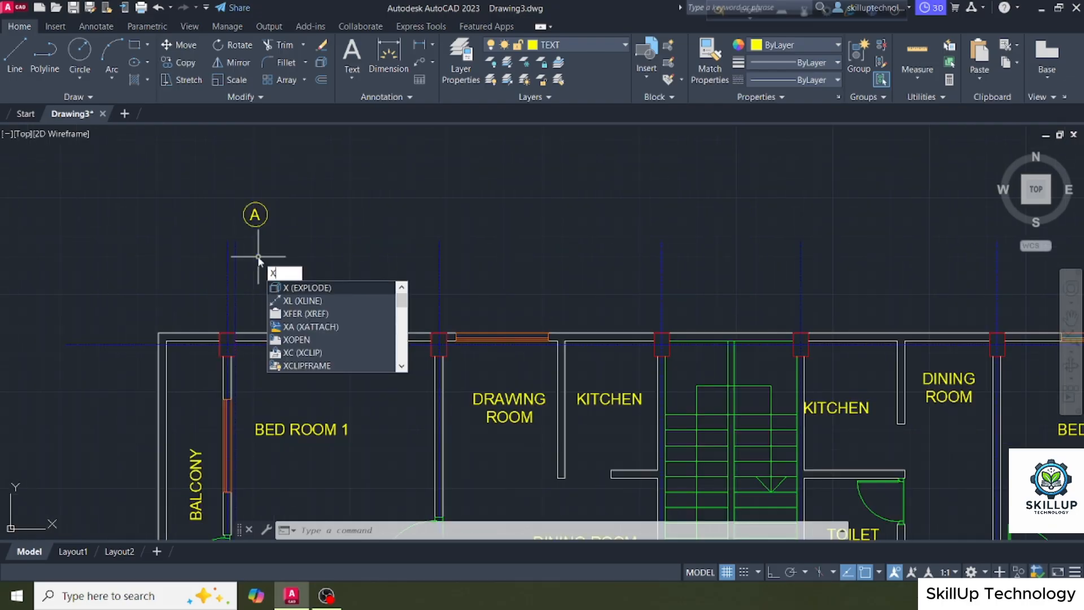
pyautogui.write('l')
pyautogui.press('Return')
pyautogui.scroll(2, 226, 235)
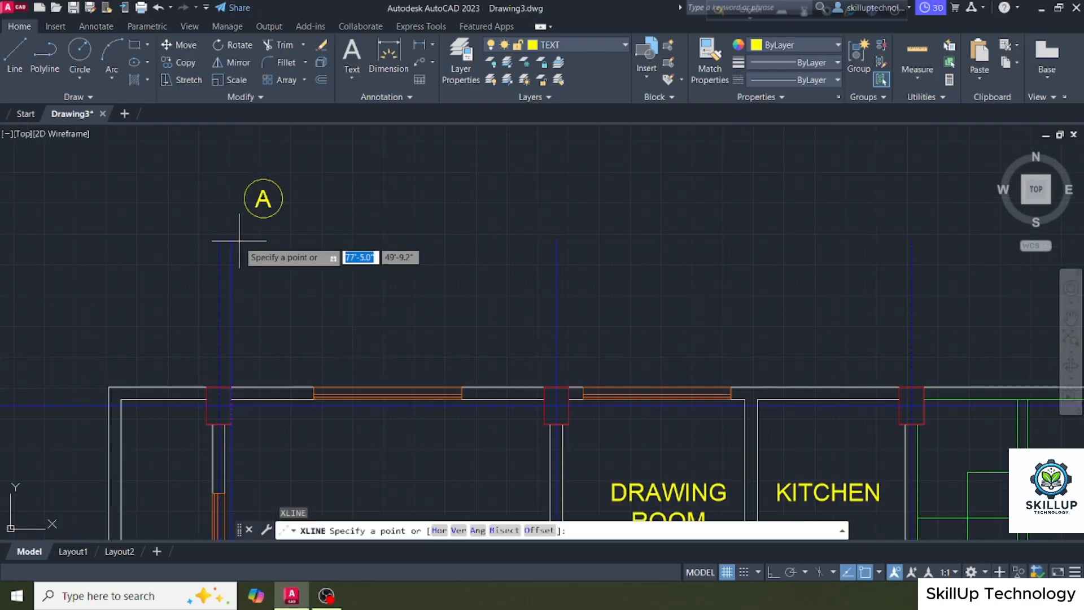
pyautogui.click(222, 239)
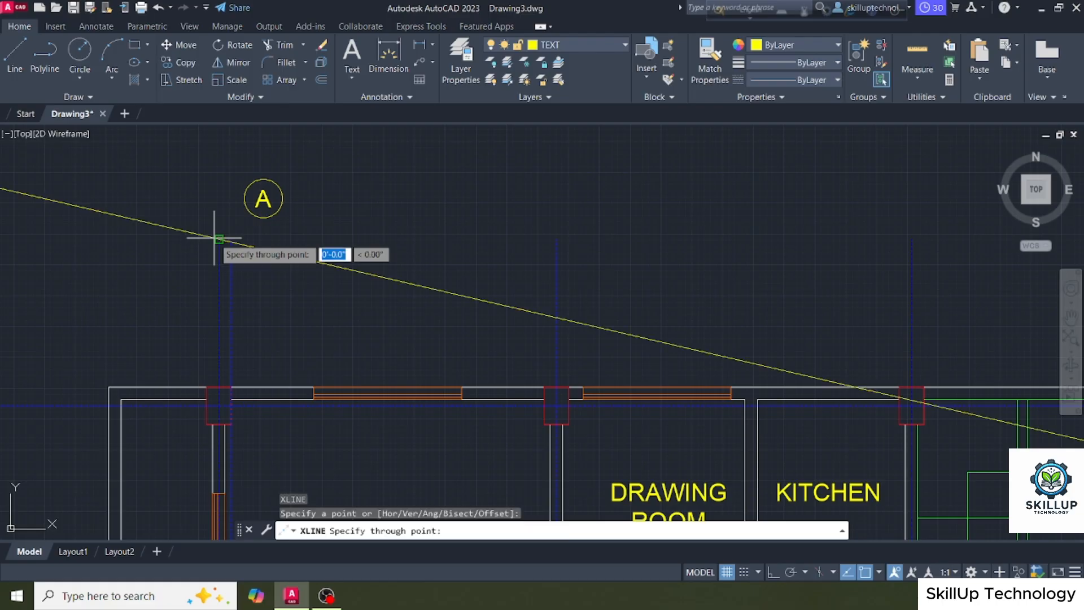
pyautogui.click(175, 237)
pyautogui.press('Return')
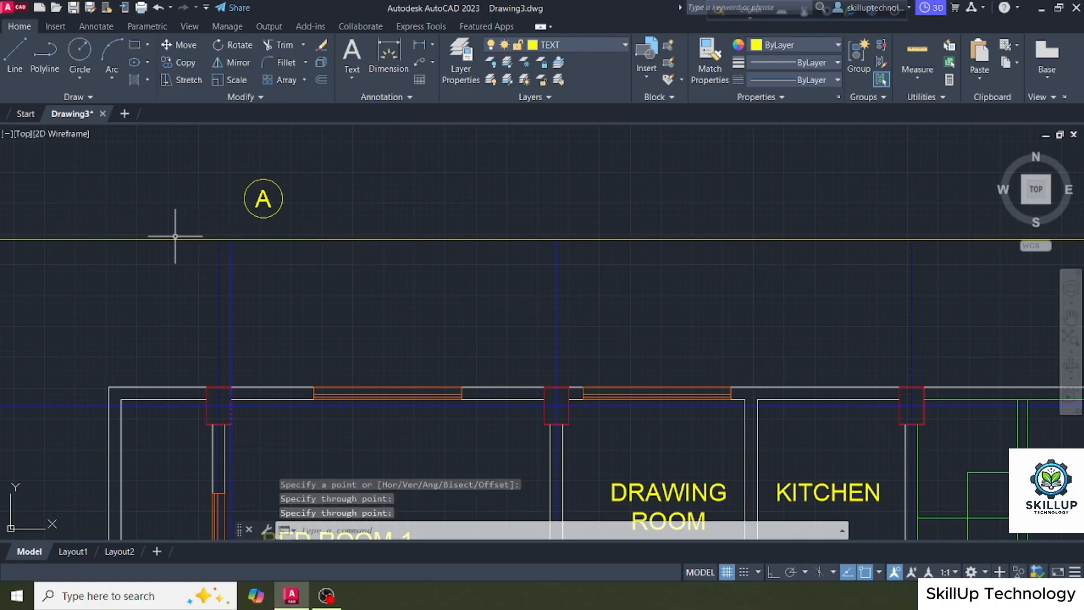
# Draw a vertical construction line, with Ortho on, through the left end of the uppermost horizontal grid line
pyautogui.scroll(-2, 204, 212)
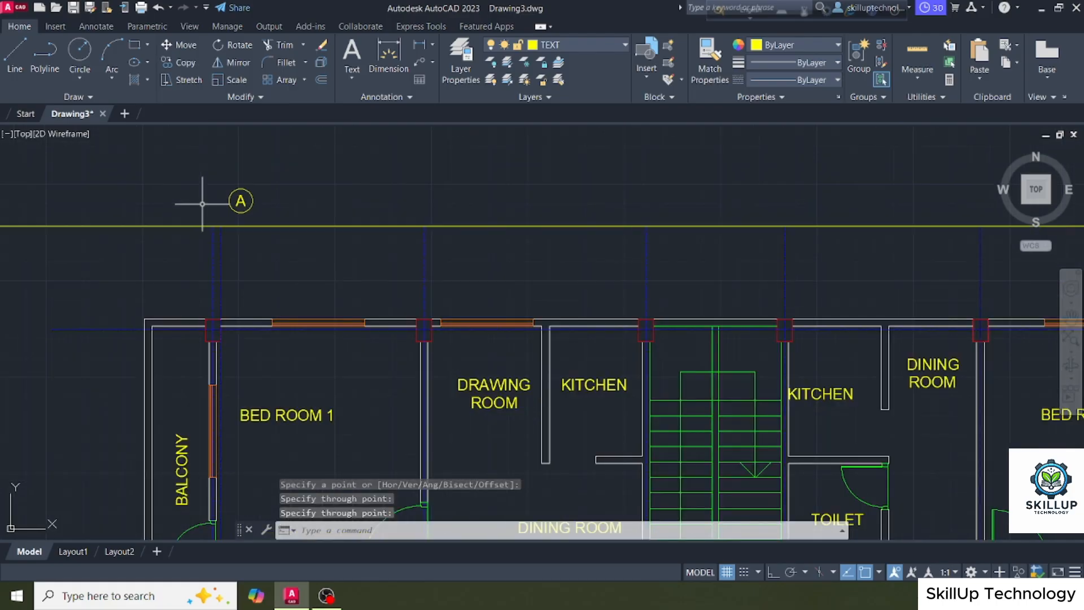
pyautogui.scroll(-2, 202, 204)
pyautogui.press('Return')
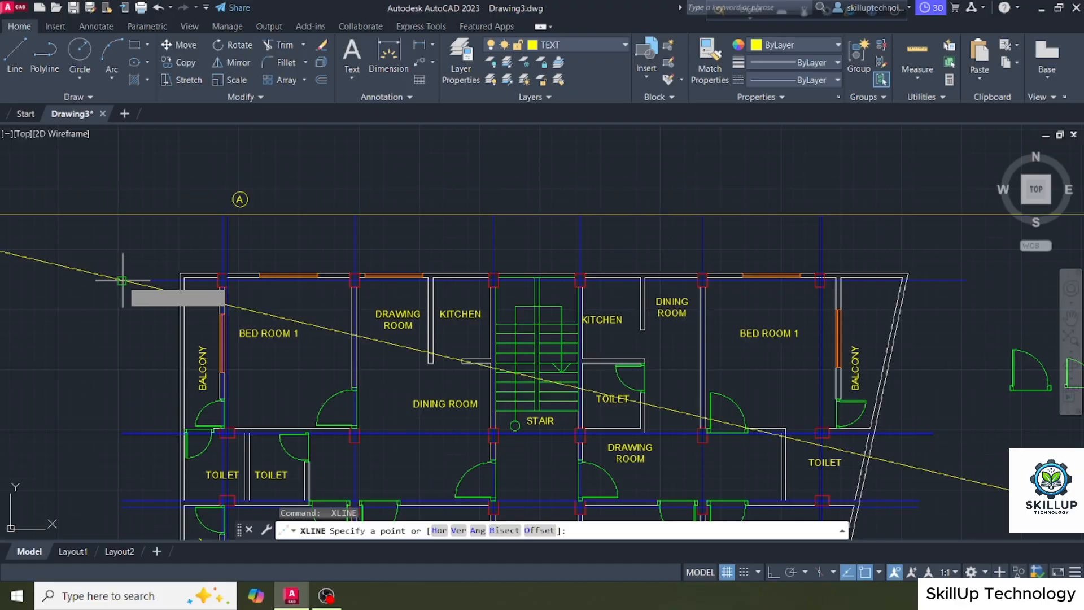
pyautogui.click(122, 280)
pyautogui.press('F8')
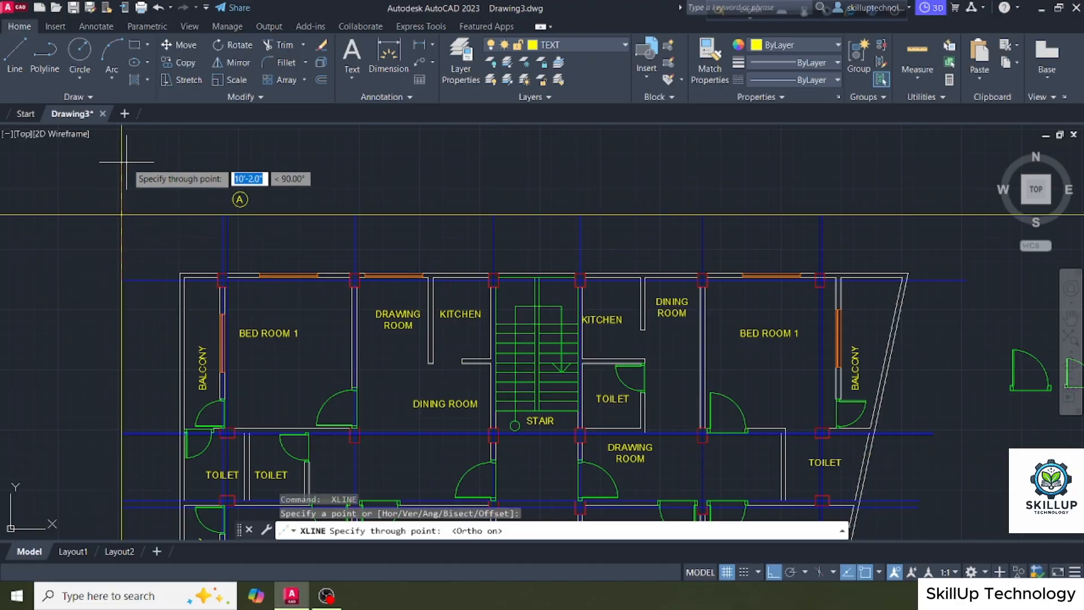
pyautogui.click(128, 163)
pyautogui.press('Return')
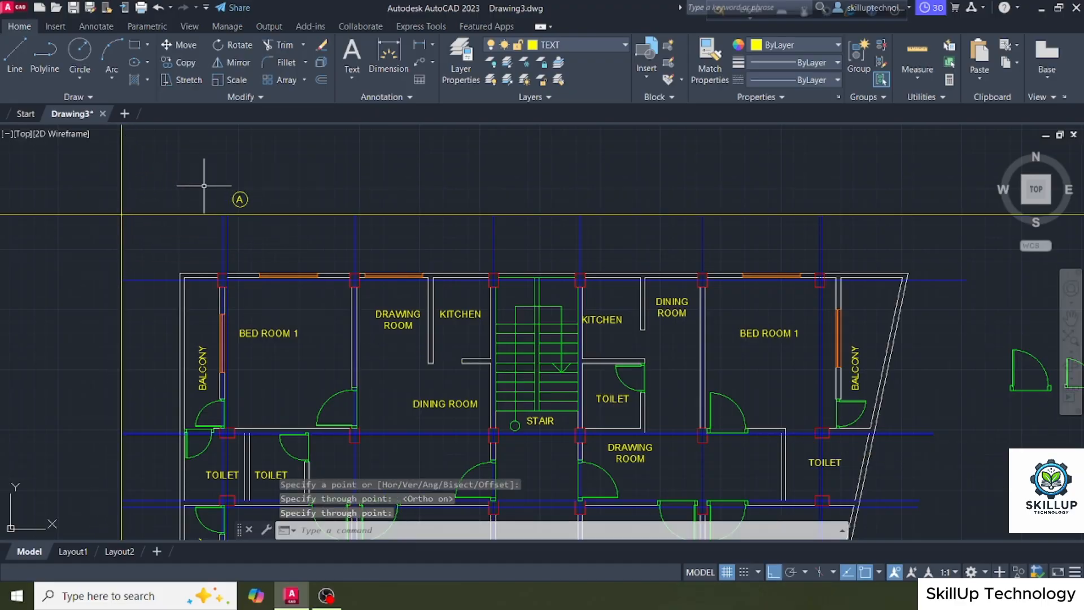
# Offset the horizontal and the vertical construction line 2' towards the plan
pyautogui.scroll(-2, 204, 185)
pyautogui.scroll(4, 236, 205)
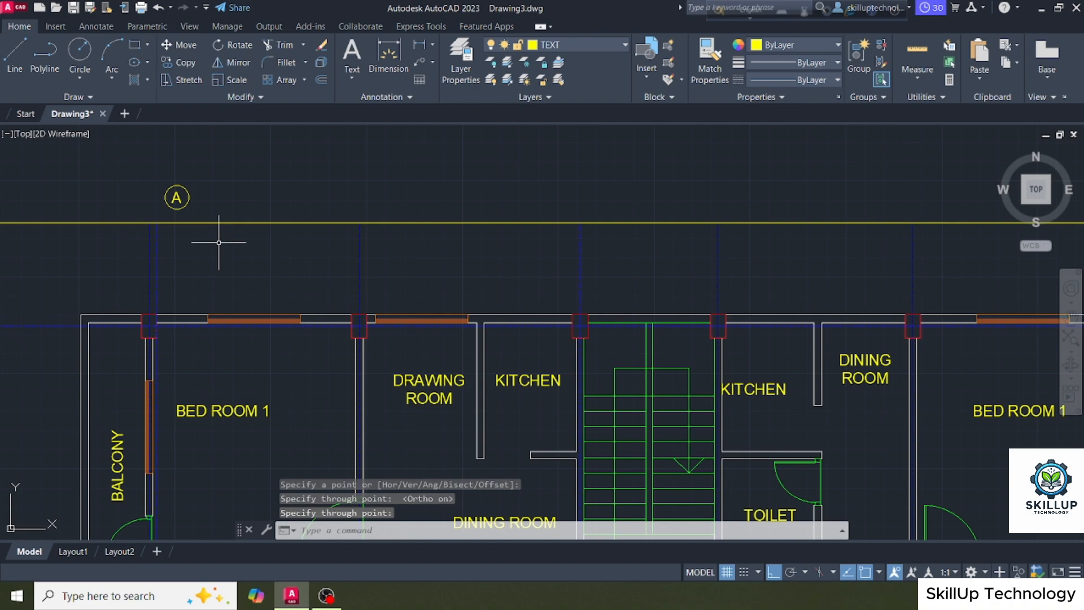
pyautogui.write('o')
pyautogui.press('Return')
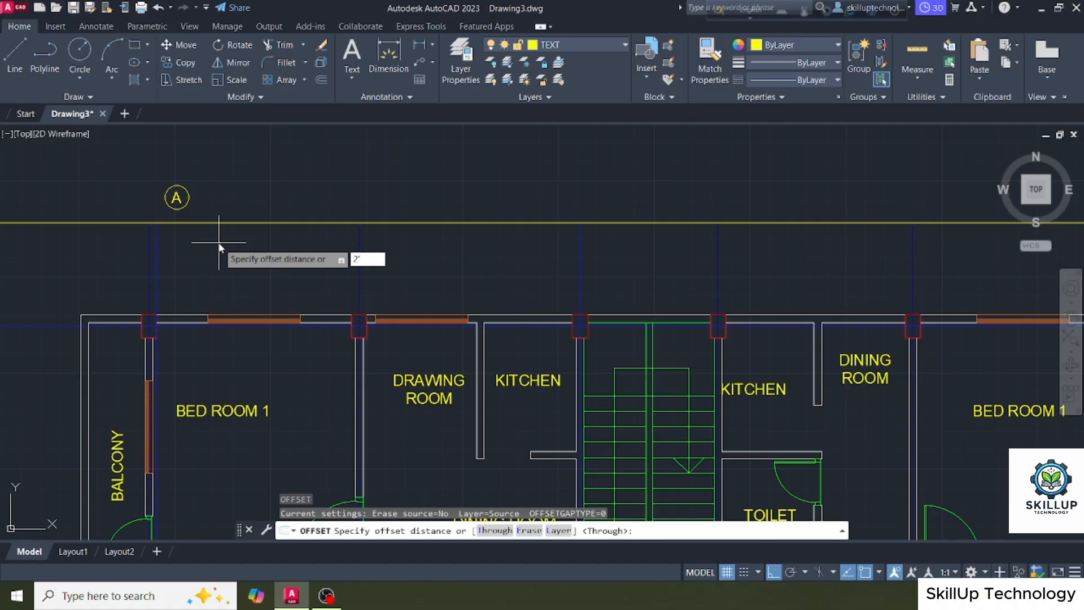
pyautogui.press('Return')
pyautogui.click(226, 223)
pyautogui.click(221, 257)
pyautogui.scroll(-2, 331, 201)
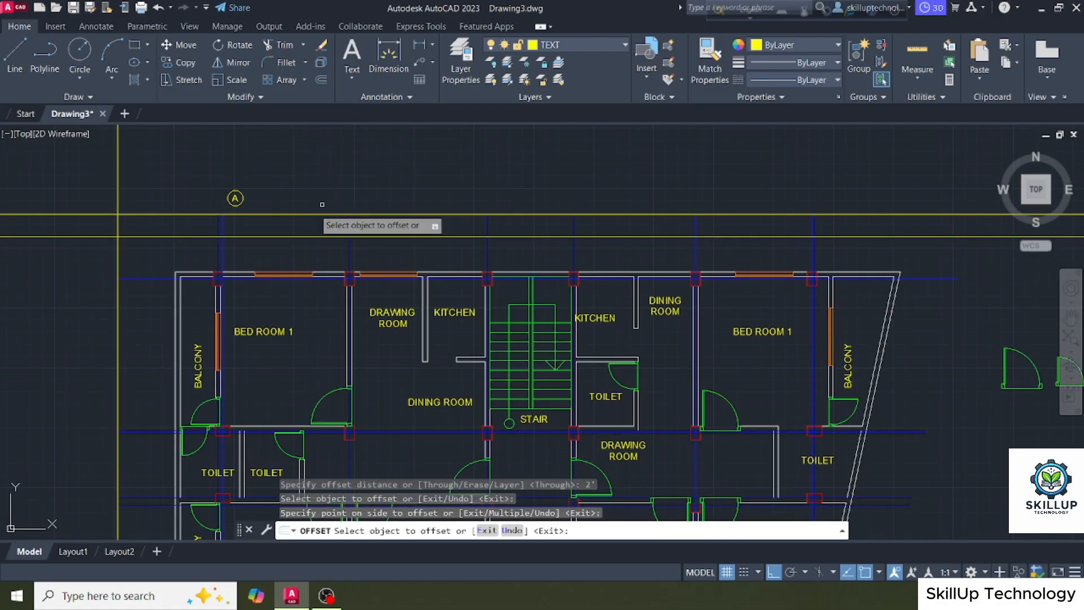
pyautogui.click(118, 285)
pyautogui.click(142, 297)
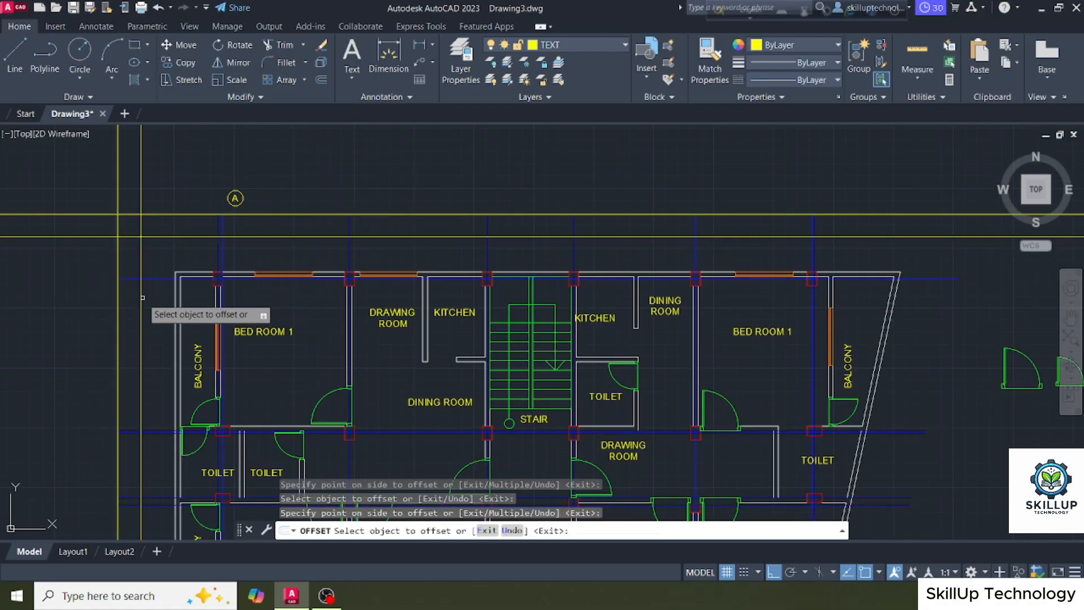
pyautogui.press('Escape')
# Trim the secondary line of each closely spaced grid line pair back to the inner construction lines above and left of the plan
pyautogui.scroll(4, 241, 230)
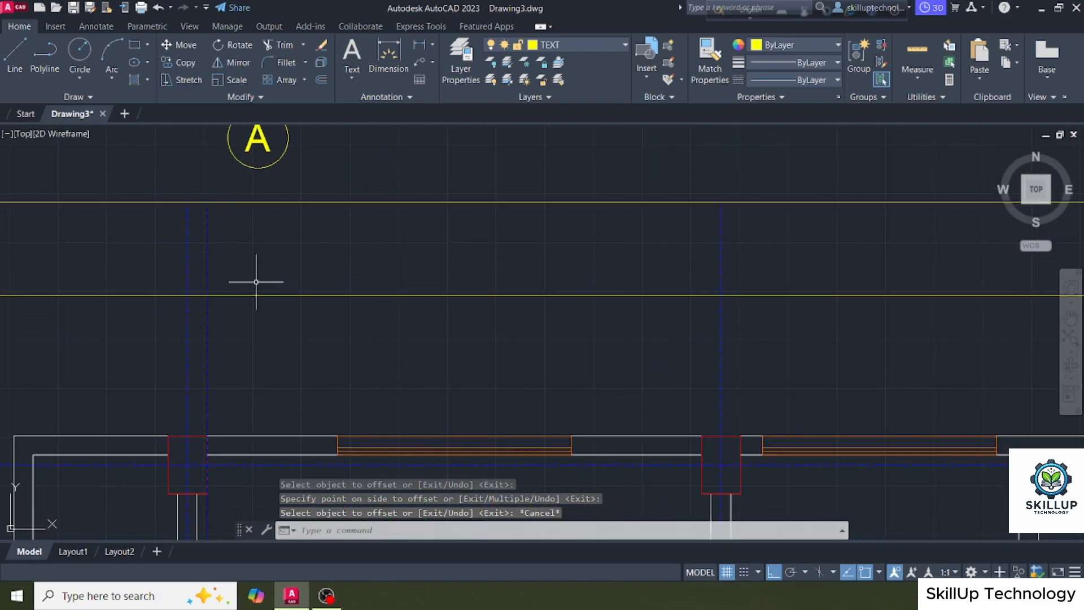
pyautogui.write('tr')
pyautogui.press('Return')
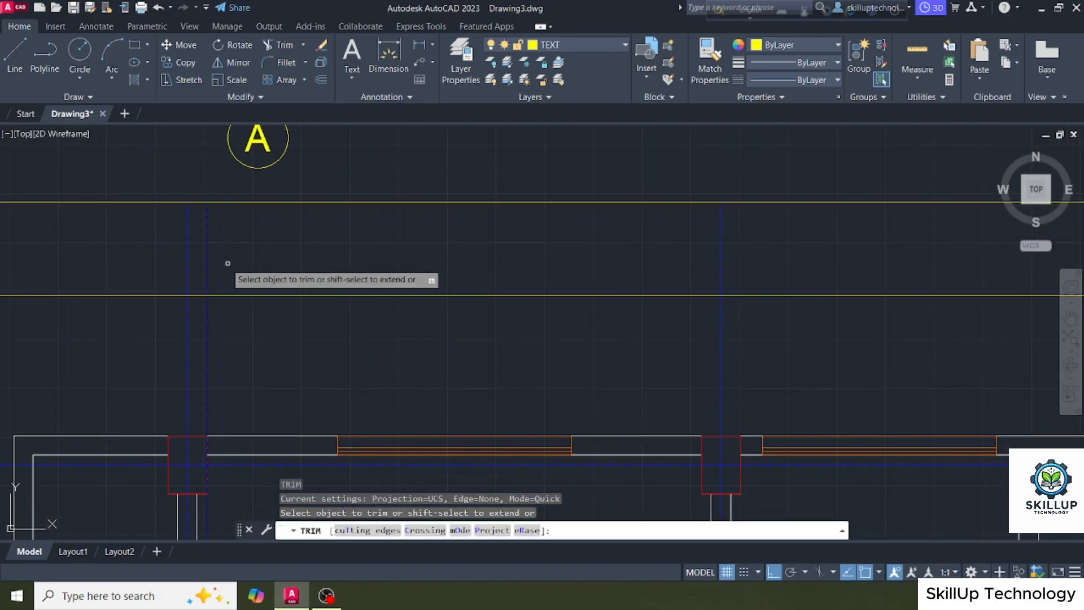
pyautogui.click(205, 249)
pyautogui.scroll(-5, 251, 235)
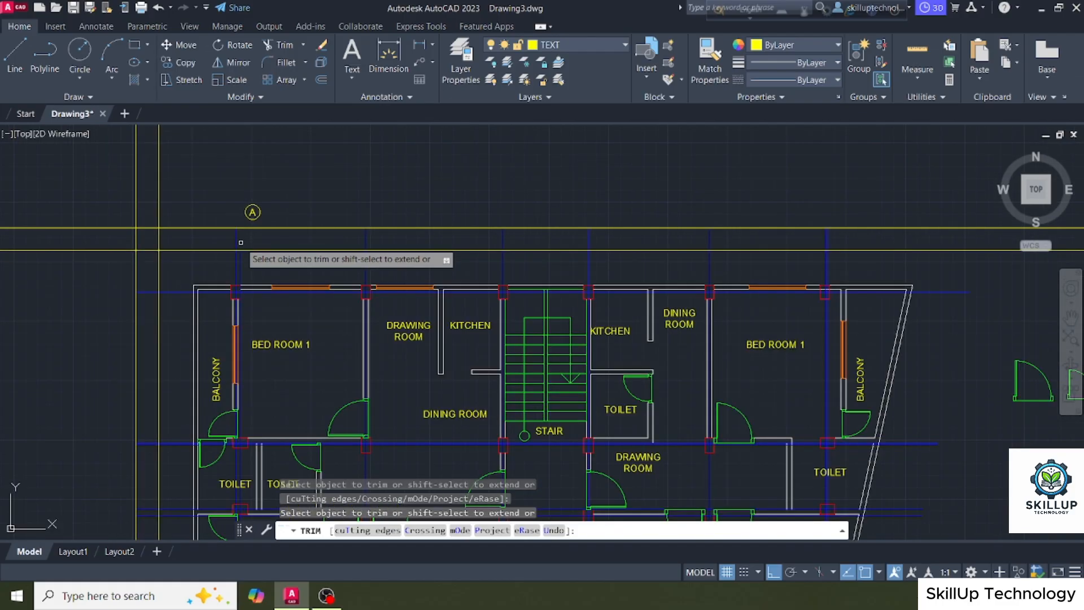
pyautogui.scroll(4, 908, 261)
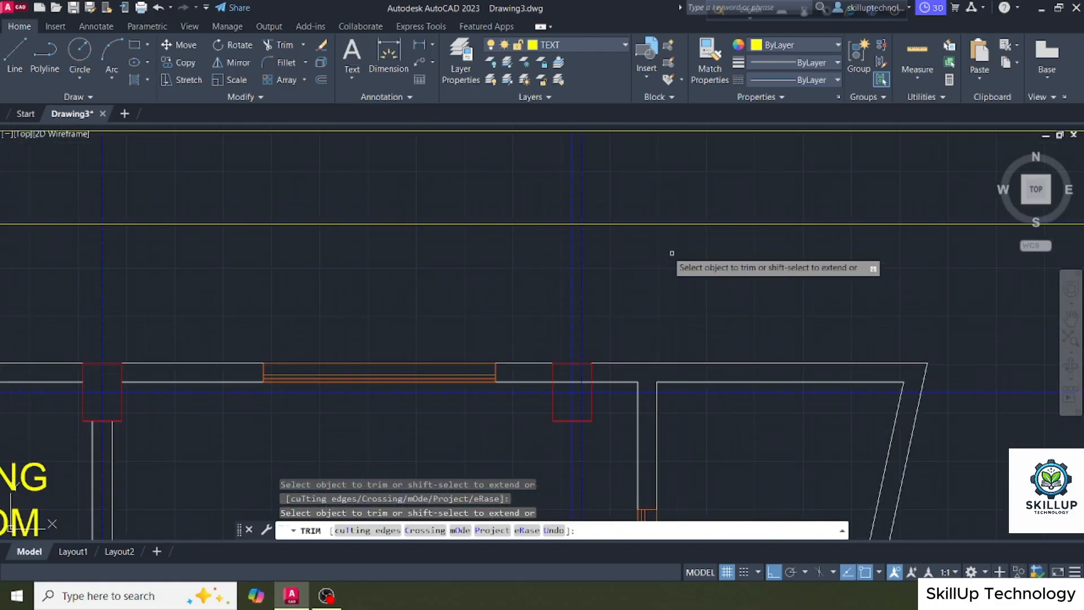
pyautogui.scroll(-5, 658, 193)
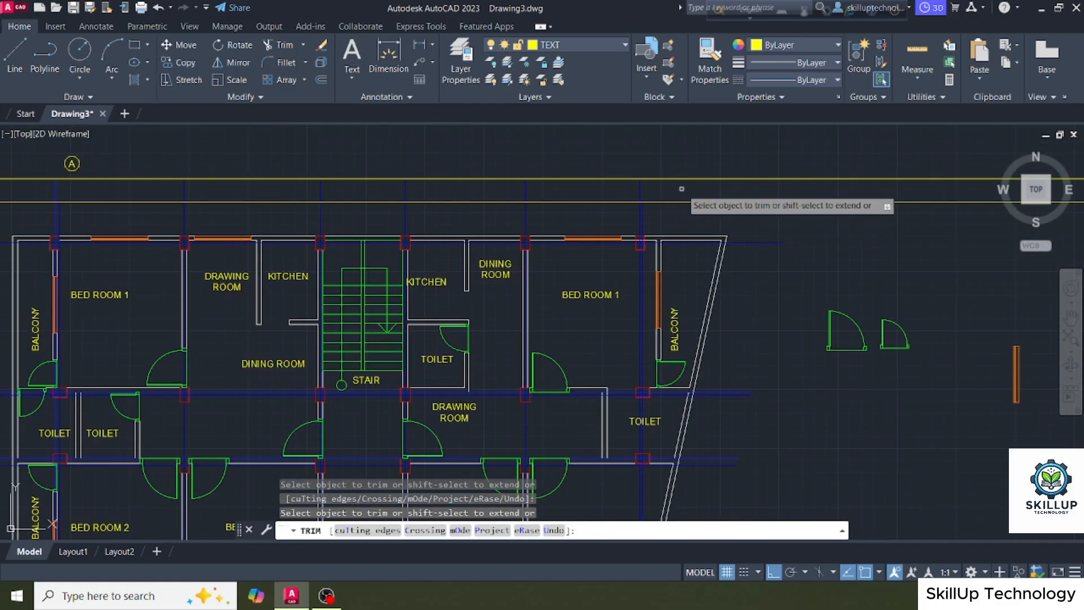
pyautogui.scroll(4, 309, 300)
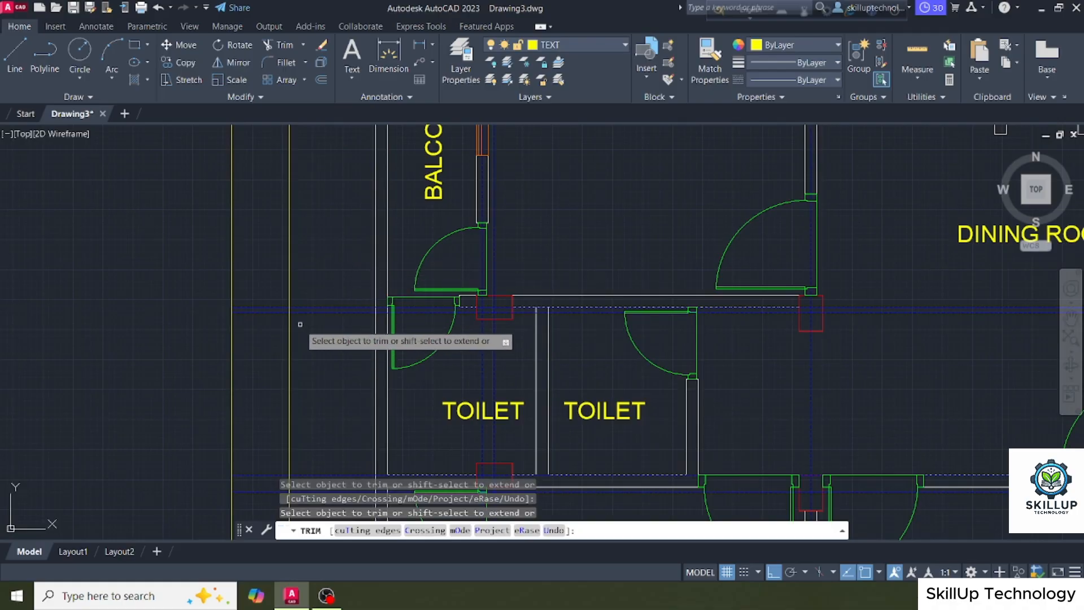
pyautogui.scroll(-4, 354, 213)
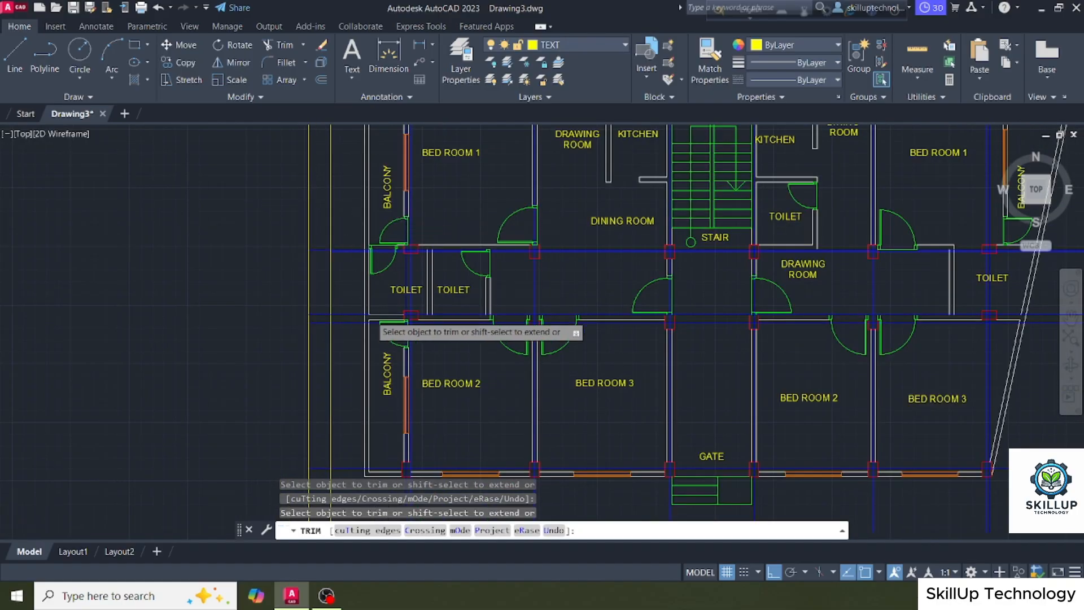
pyautogui.scroll(4, 370, 314)
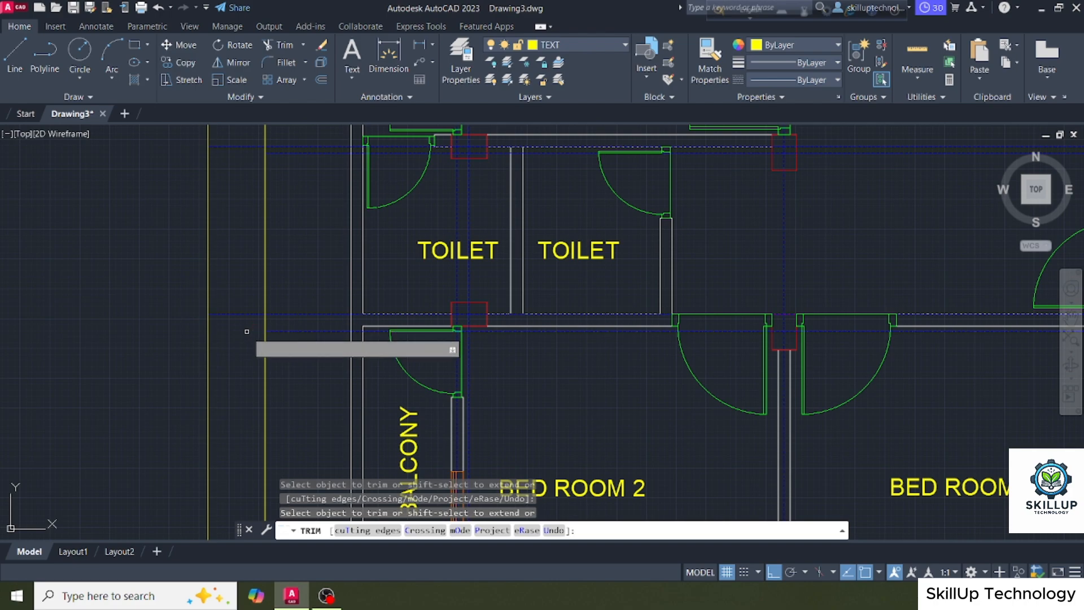
pyautogui.scroll(-3, 280, 242)
pyautogui.scroll(-4, 280, 241)
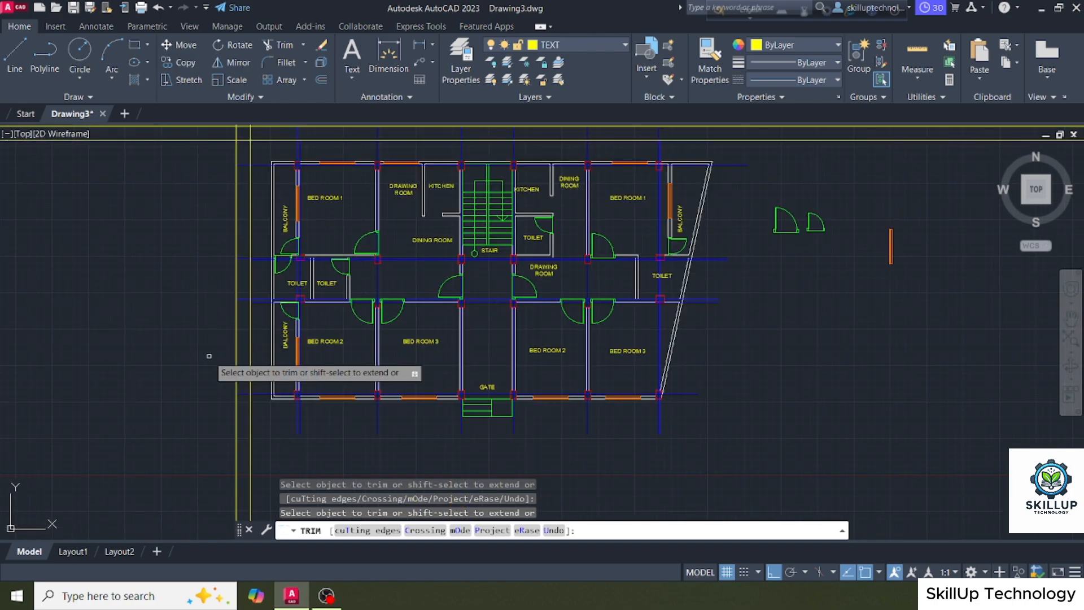
pyautogui.moveTo(240, 398); pyautogui.dragTo(237, 423, button='middle')
pyautogui.press('Escape')
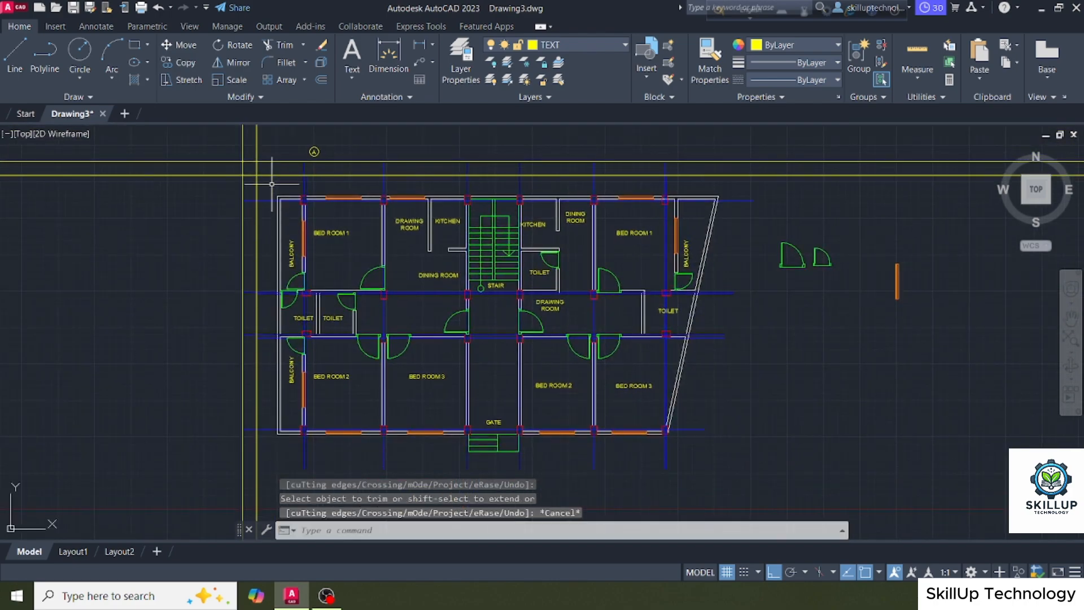
# Delete the four construction lines above and to the left of the plan
pyautogui.moveTo(266, 133); pyautogui.dragTo(281, 233, button='middle')
pyautogui.scroll(2, 277, 236)
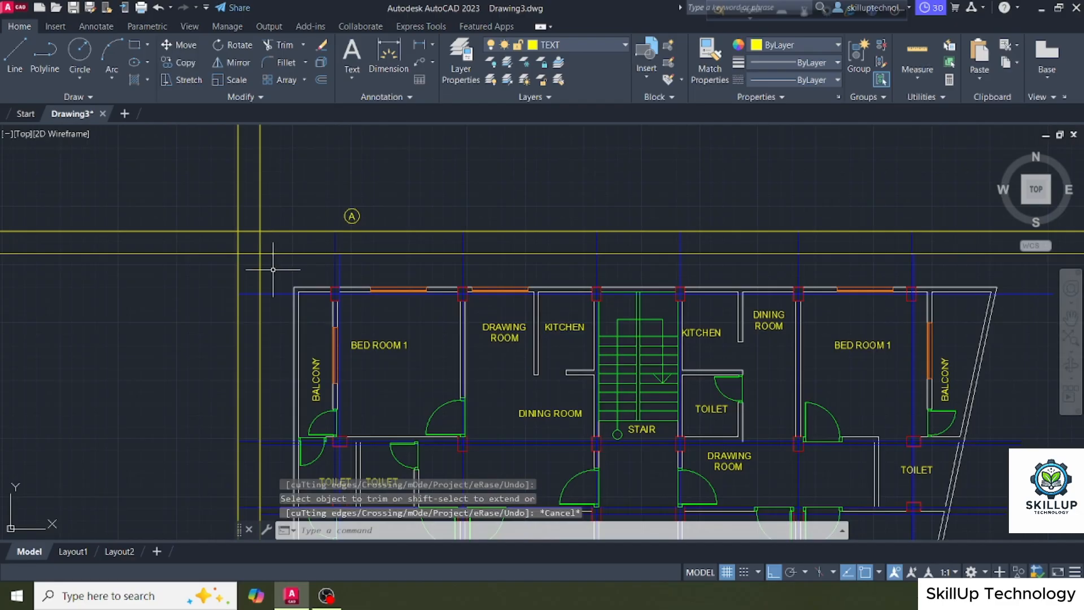
pyautogui.click(273, 270)
pyautogui.click(221, 212)
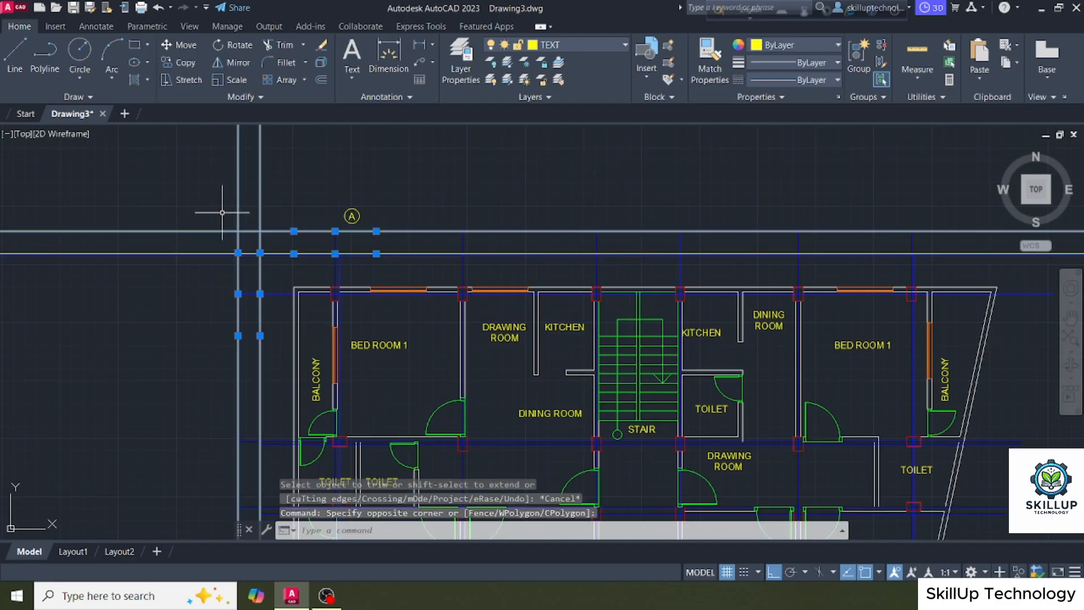
pyautogui.press('Delete')
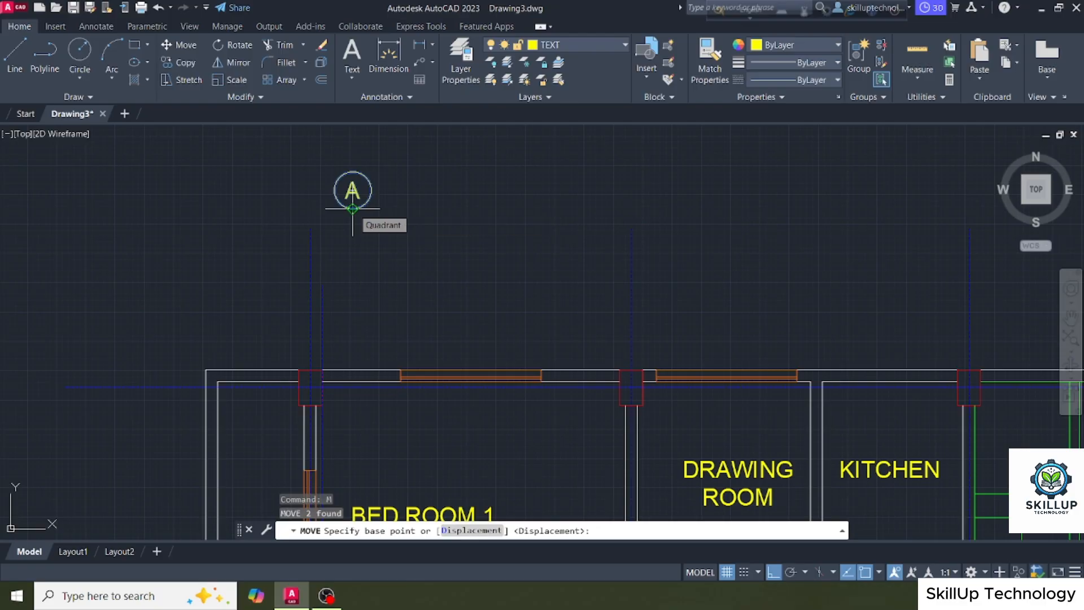
# Move the circled A by its bottom quadrant onto the upper end of the leftmost vertical grid line
pyautogui.press('Escape')
pyautogui.click(416, 242)
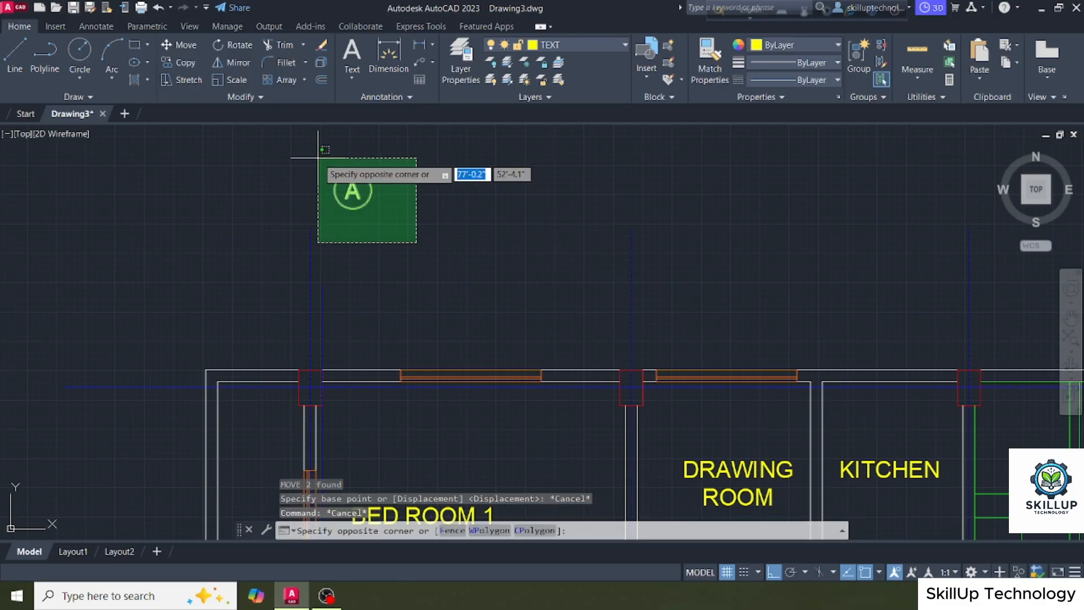
pyautogui.click(318, 158)
pyautogui.write('M')
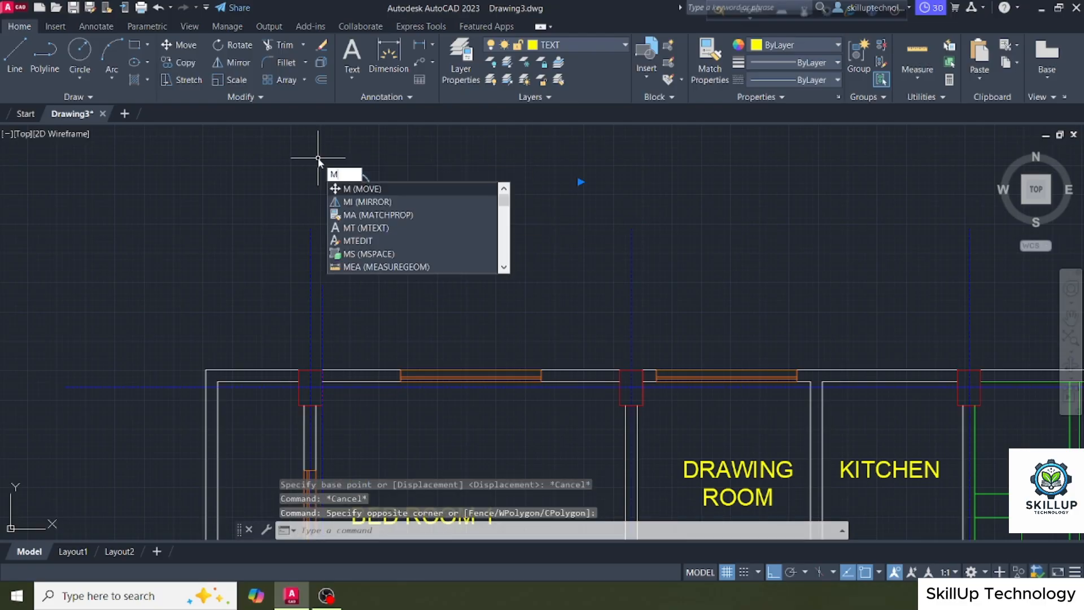
pyautogui.press('Return')
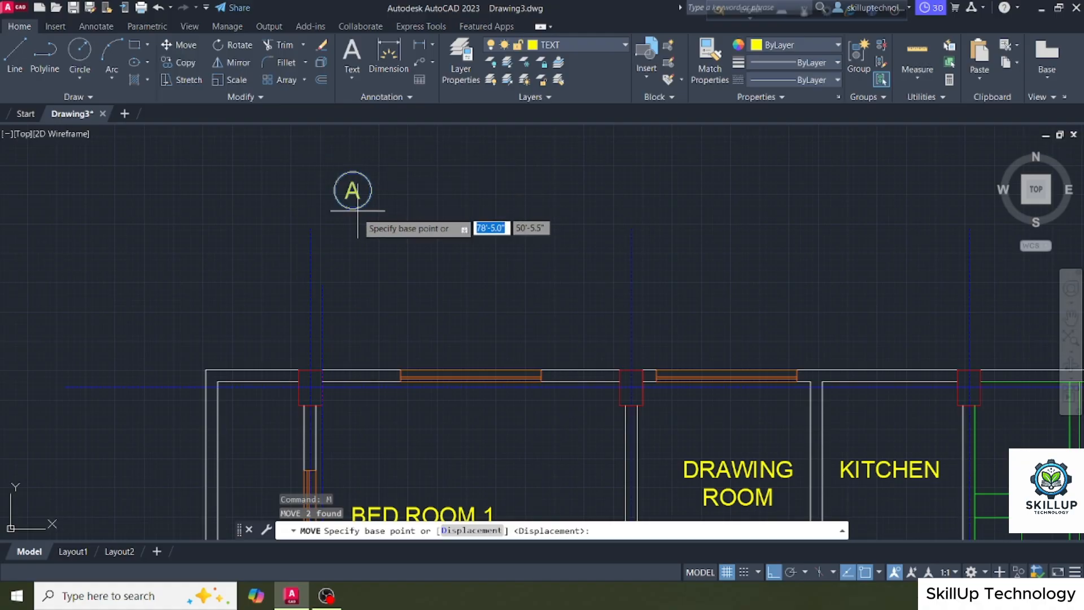
pyautogui.click(352, 208)
pyautogui.click(309, 228)
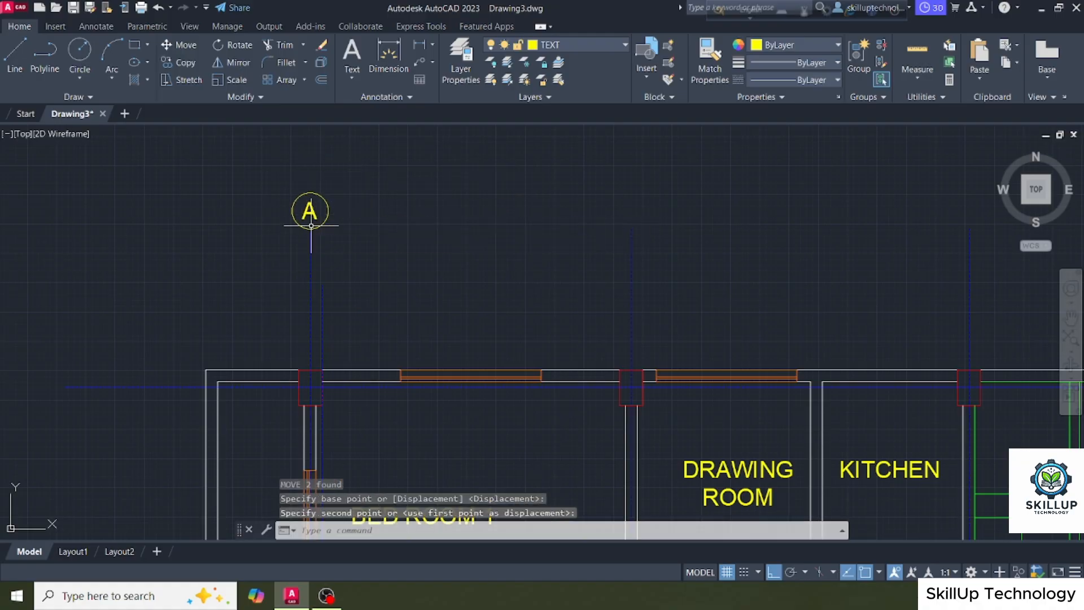
# Copy the circled A from its bottom quadrant to the upper ends of the second and third vertical grid lines
pyautogui.scroll(-2, 217, 242)
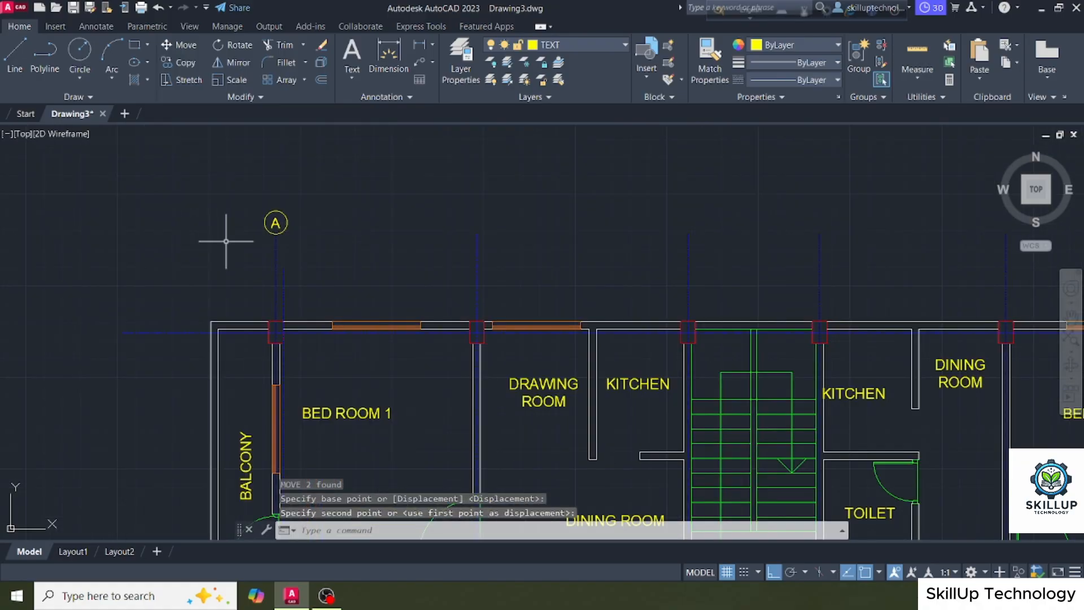
pyautogui.click(322, 232)
pyautogui.click(238, 194)
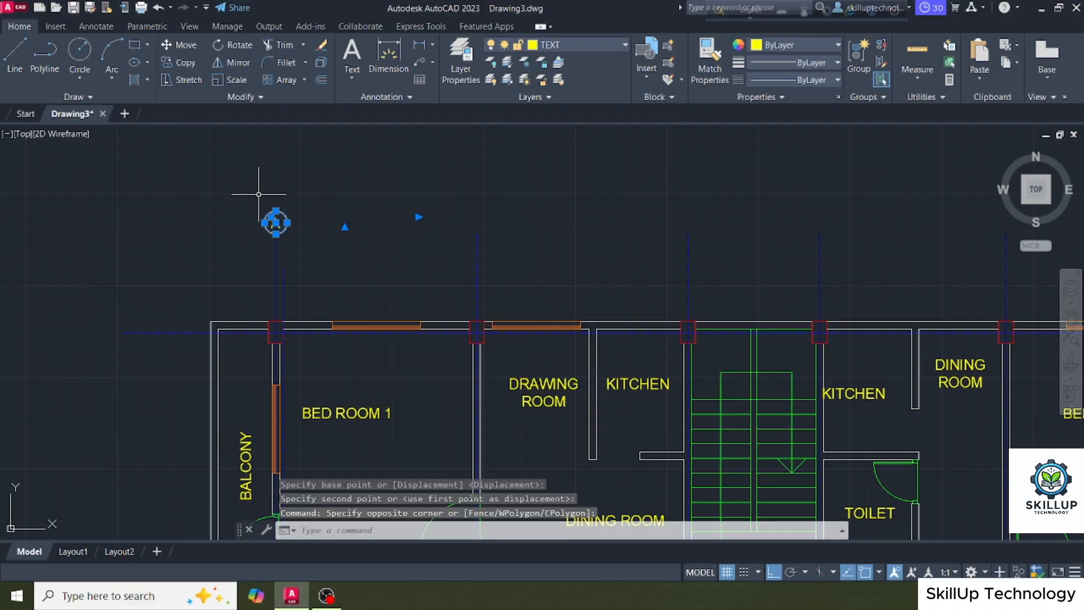
pyautogui.write('co')
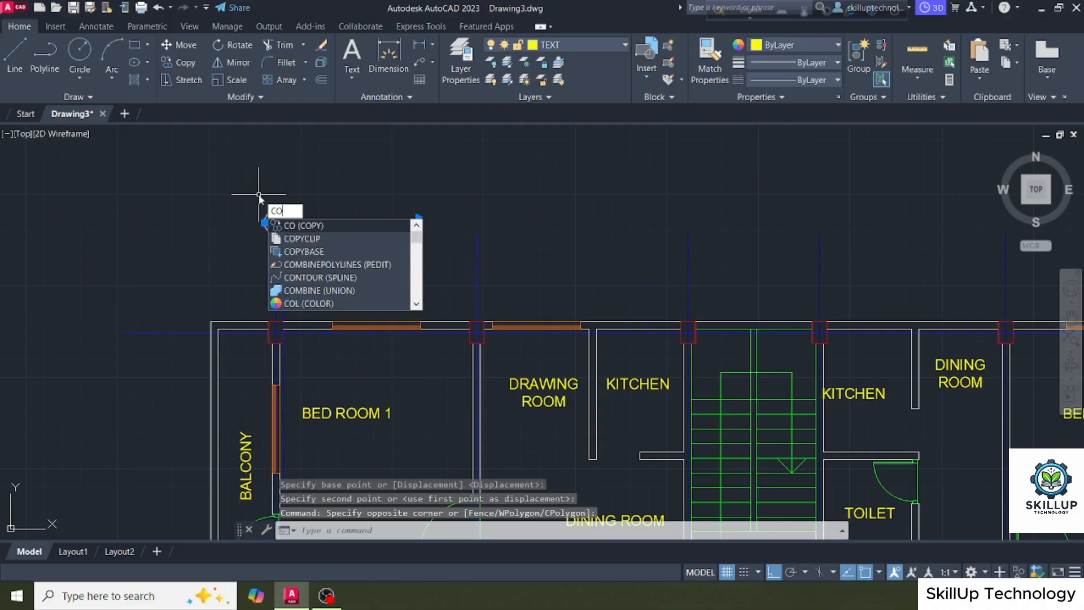
pyautogui.press('Return')
pyautogui.scroll(5, 277, 226)
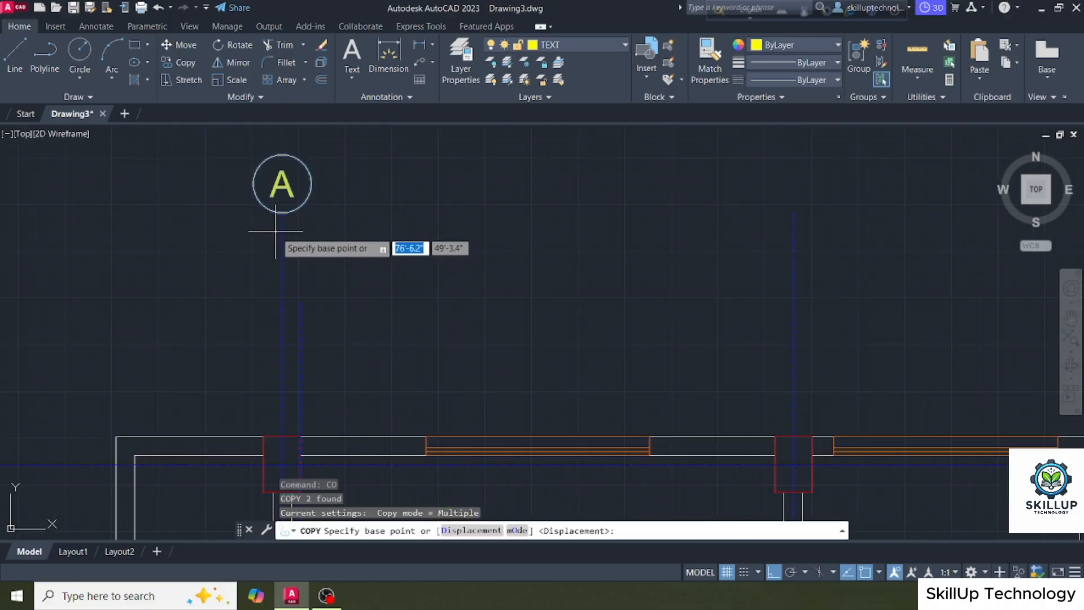
pyautogui.click(282, 212)
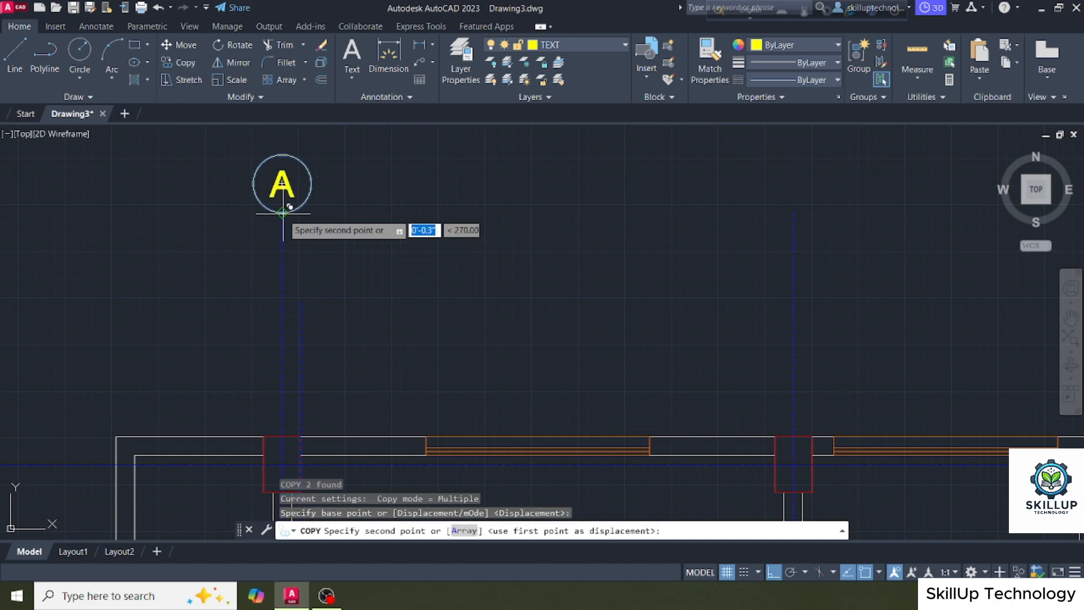
pyautogui.scroll(-2, 260, 224)
pyautogui.click(586, 214)
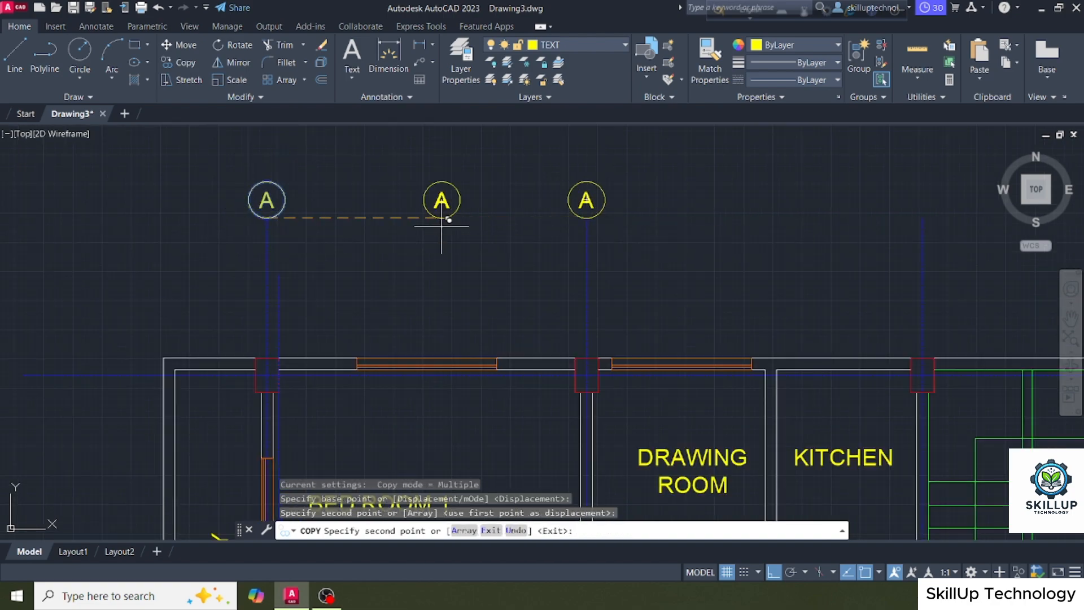
pyautogui.scroll(-2, 338, 228)
pyautogui.click(702, 240)
# Place further copies of the circled A at the upper ends of the fourth, fifth and sixth vertical grid lines
pyautogui.scroll(-2, 499, 226)
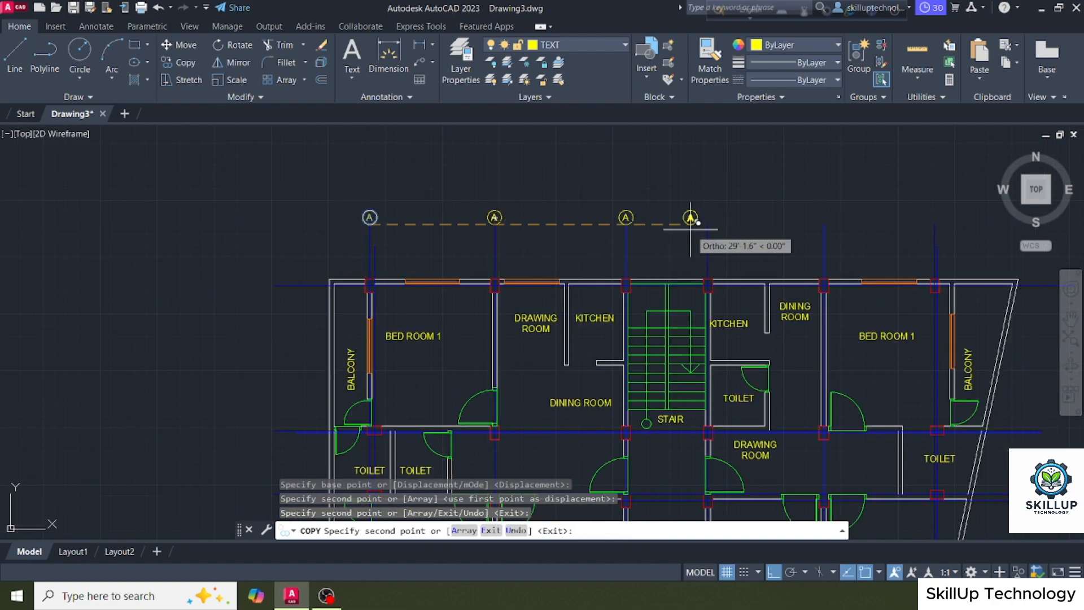
pyautogui.scroll(2, 711, 207)
pyautogui.click(694, 206)
pyautogui.scroll(-2, 519, 229)
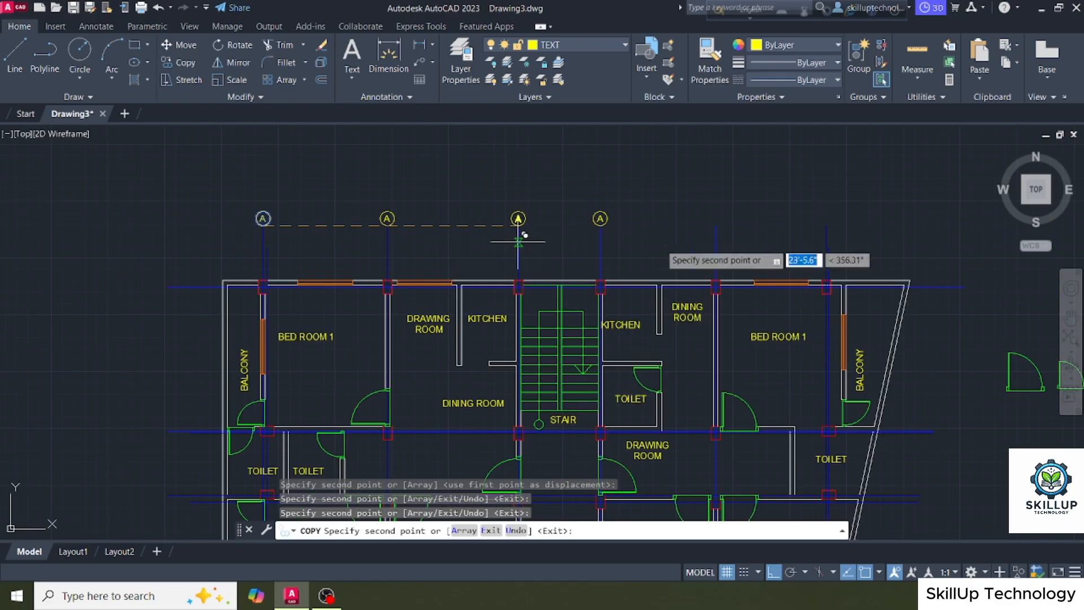
pyautogui.scroll(3, 732, 229)
pyautogui.click(763, 199)
pyautogui.scroll(-3, 854, 197)
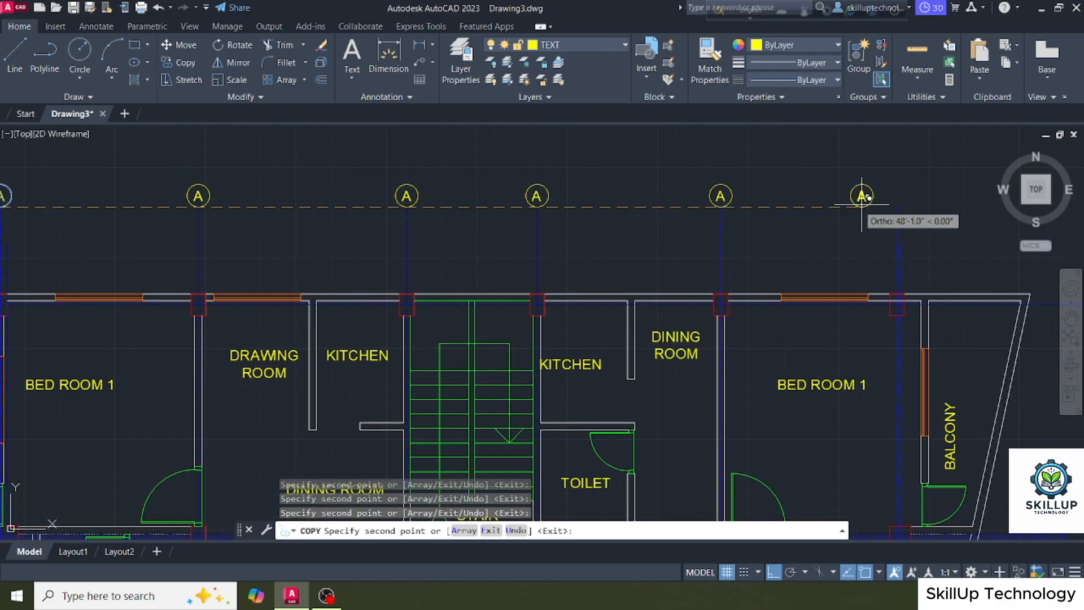
pyautogui.scroll(2, 904, 195)
pyautogui.click(897, 196)
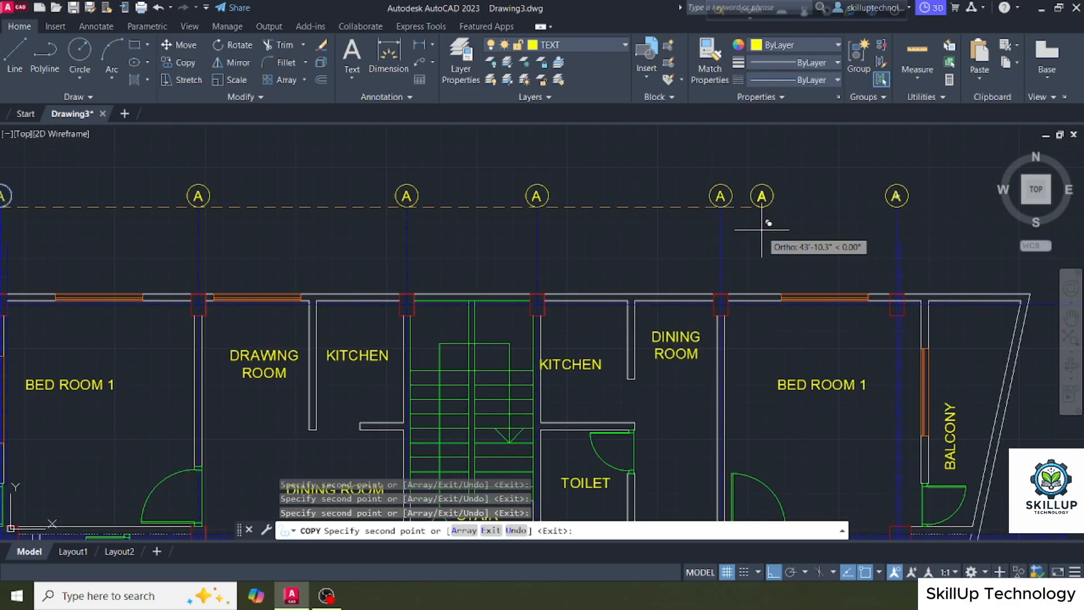
pyautogui.press('Escape')
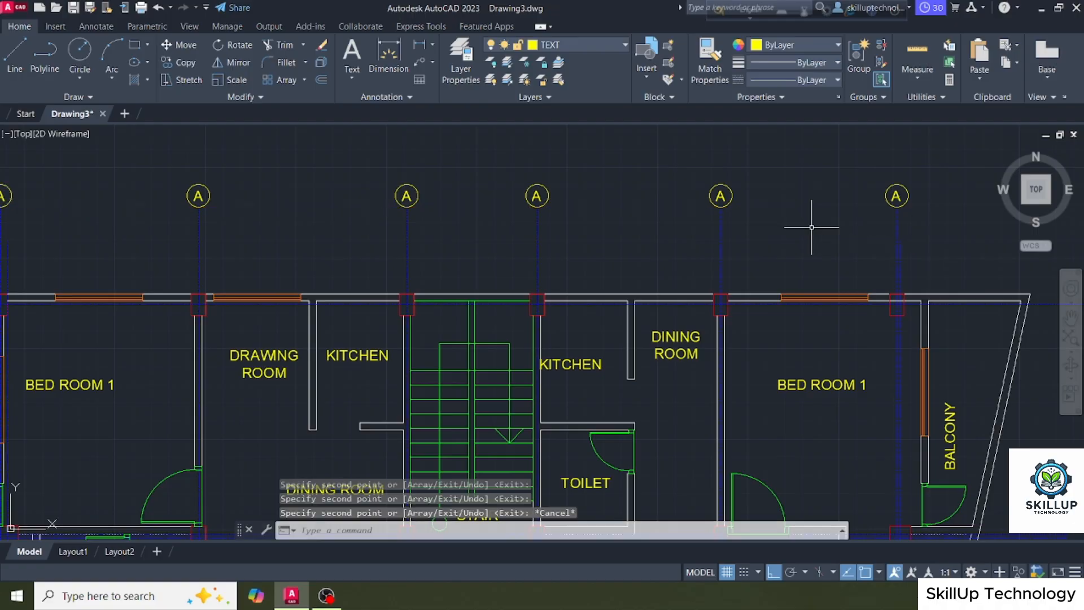
# Change the letters in the second and third grid bubbles above the plan to B and C
pyautogui.scroll(-3, 828, 234)
pyautogui.scroll(3, 296, 210)
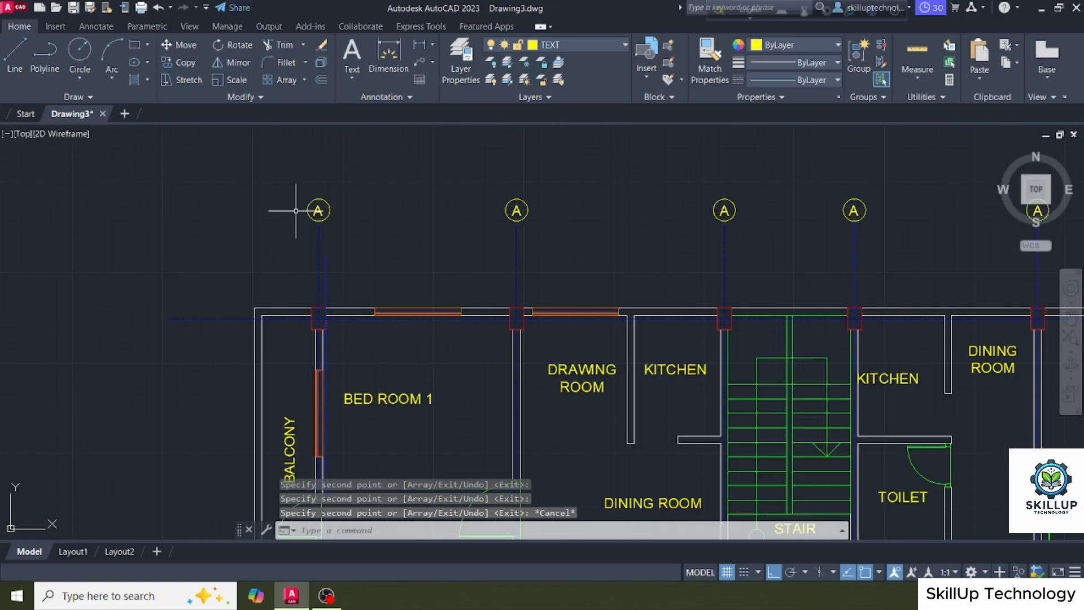
pyautogui.scroll(2, 520, 210)
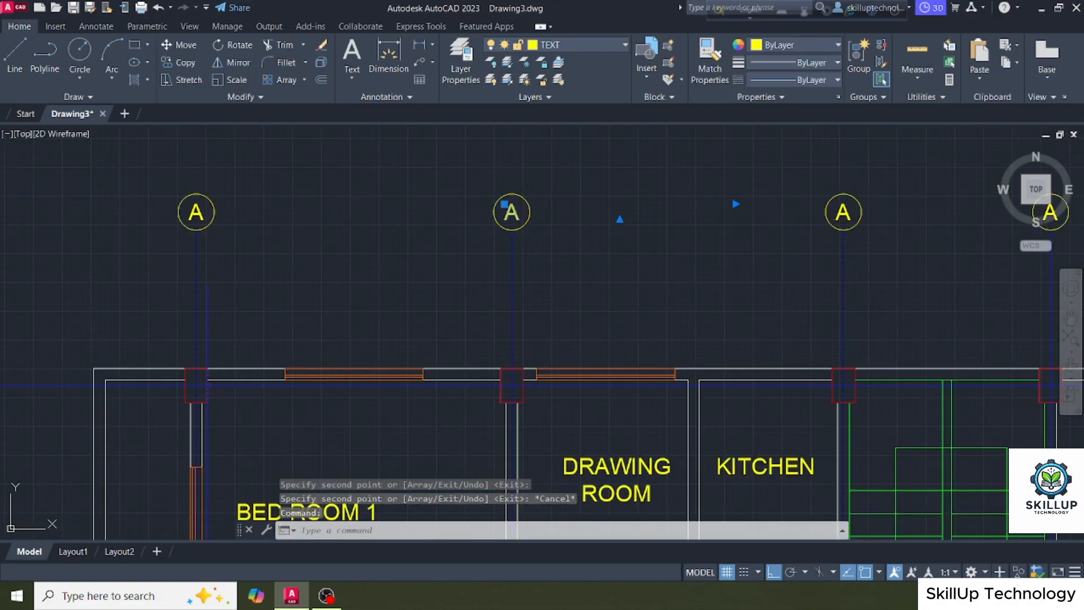
pyautogui.doubleClick(513, 213)
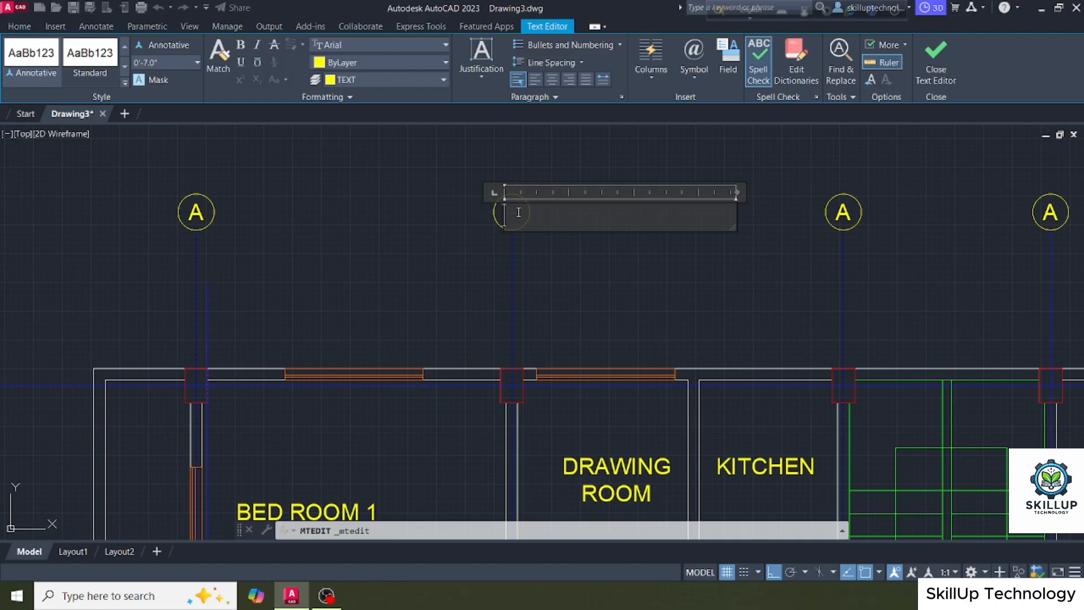
pyautogui.click(738, 230)
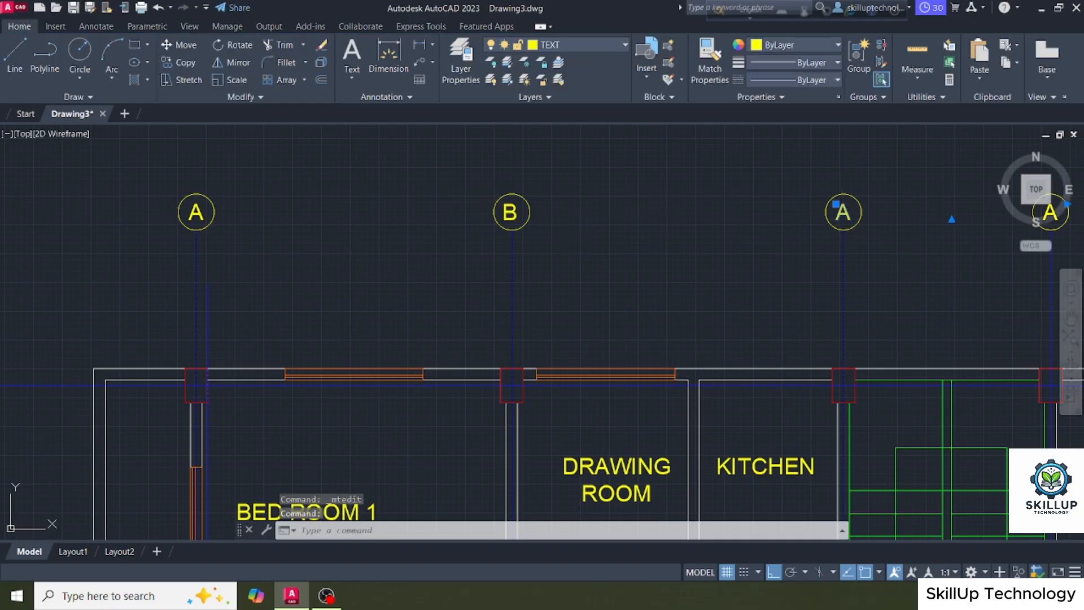
pyautogui.doubleClick(846, 213)
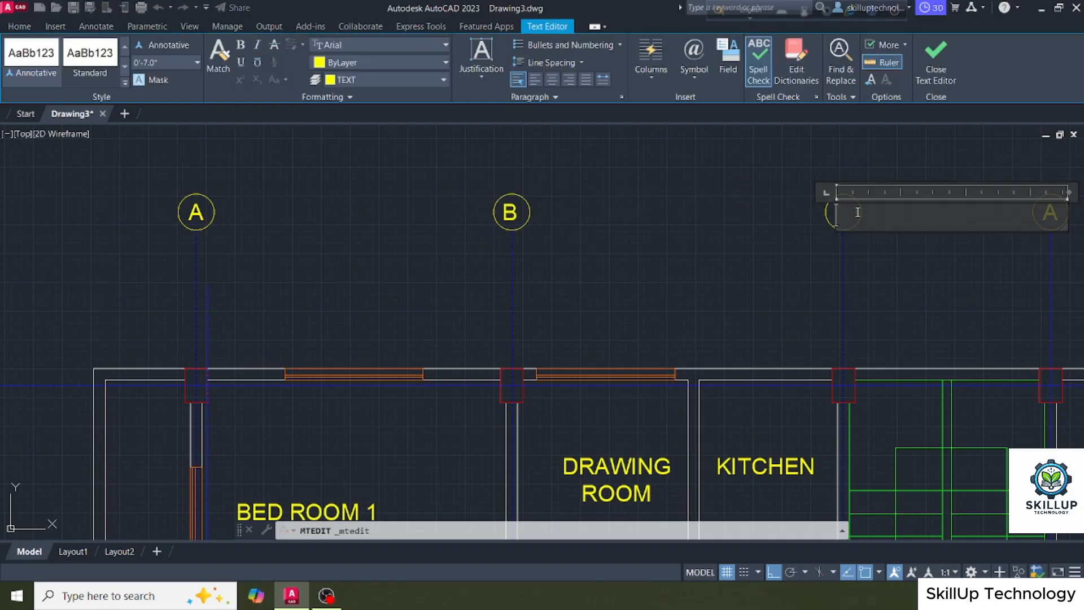
pyautogui.click(763, 233)
# Change the letter in the fourth grid bubble above the plan to D
pyautogui.scroll(-2, 561, 230)
pyautogui.scroll(4, 859, 225)
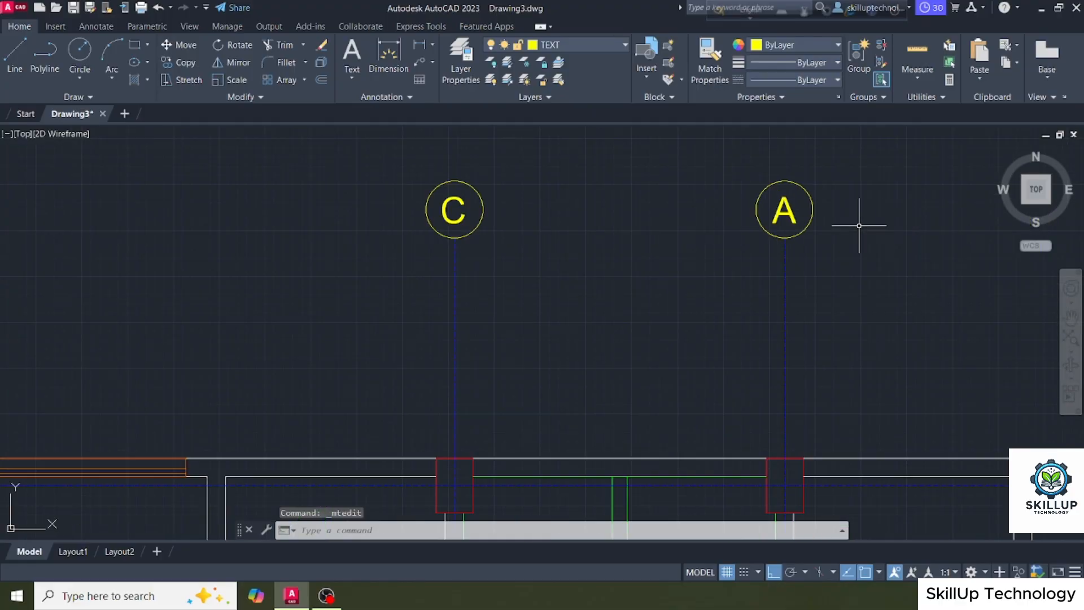
pyautogui.doubleClick(794, 213)
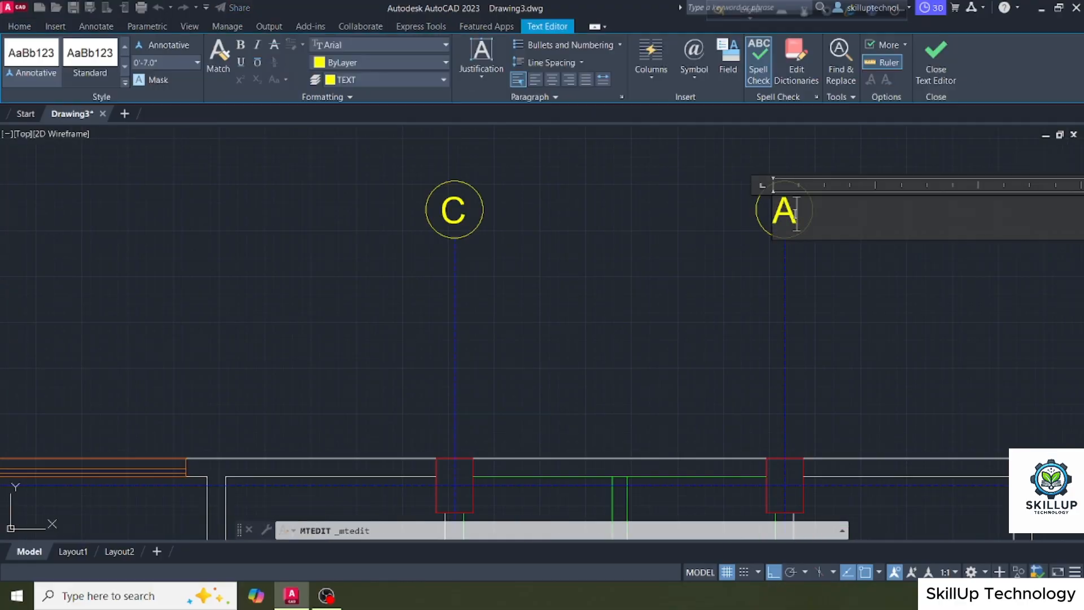
pyautogui.write('D')
pyautogui.click(524, 259)
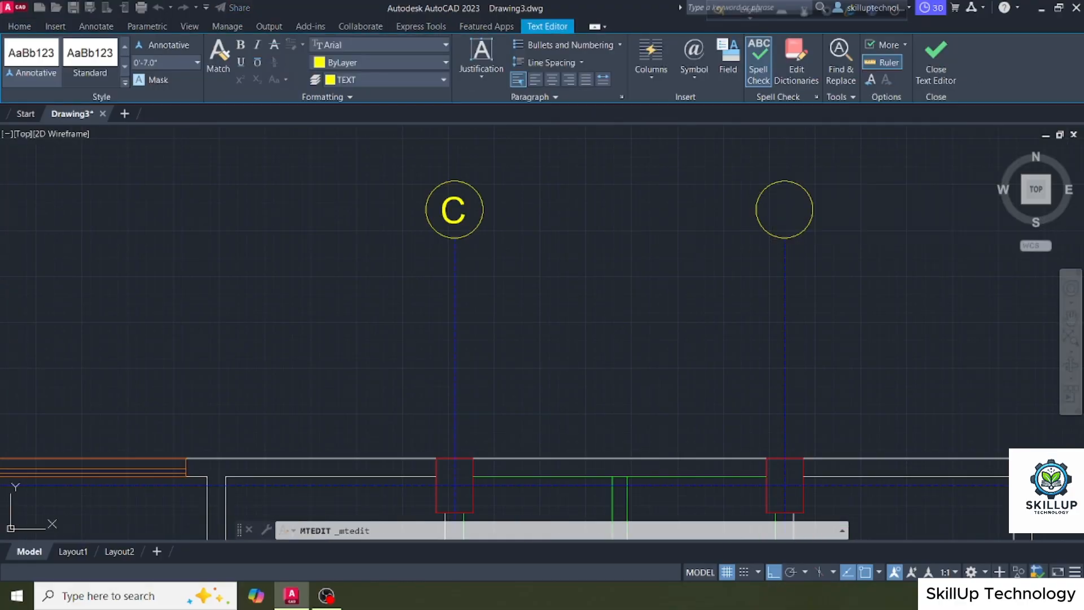
# Change the letter in the fifth grid bubble above the plan to E
pyautogui.scroll(-4, 524, 258)
pyautogui.scroll(4, 838, 238)
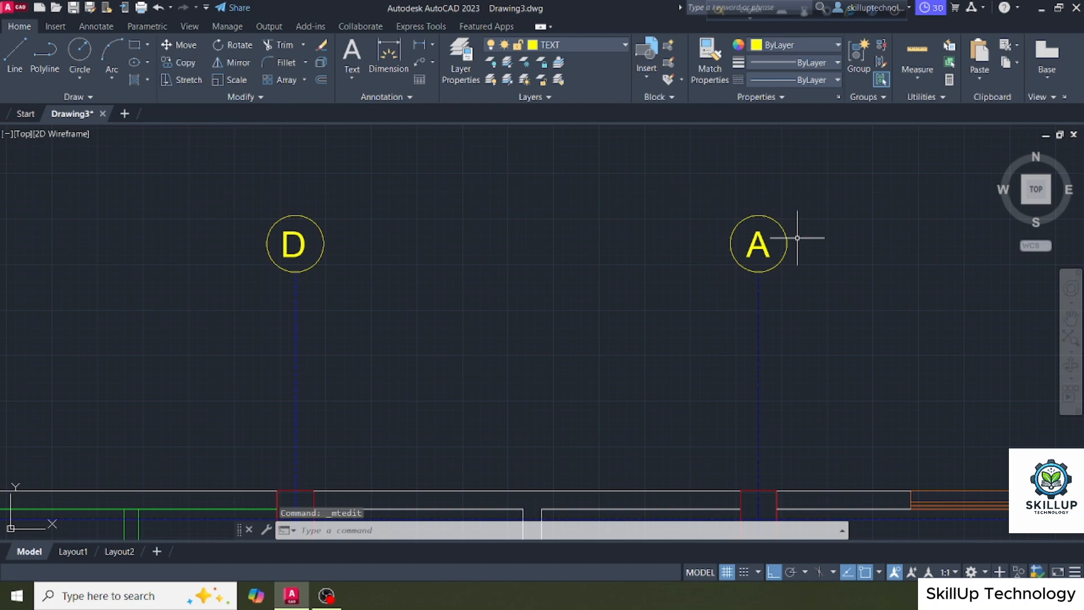
pyautogui.click(766, 240)
pyautogui.doubleClick(768, 241)
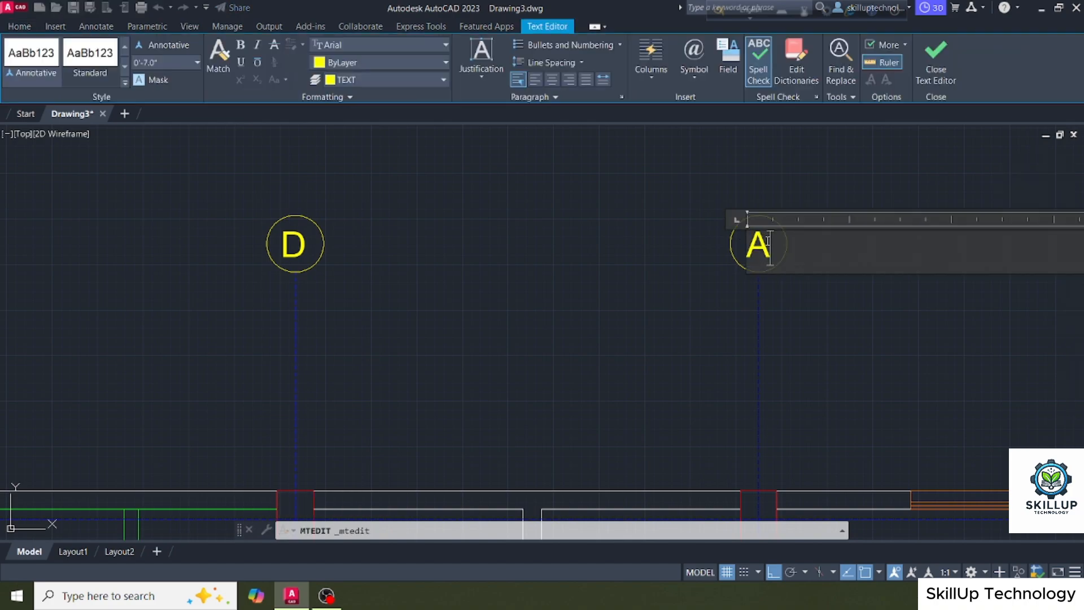
pyautogui.write('E')
pyautogui.click(716, 259)
# Change the letter in the sixth grid bubble above the plan to F
pyautogui.scroll(-4, 621, 265)
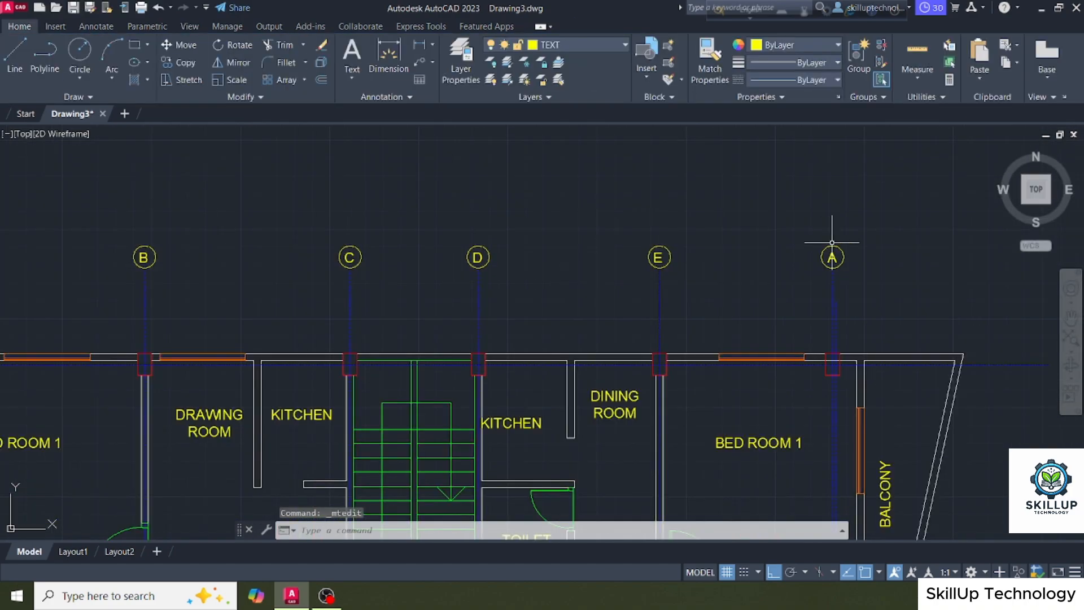
pyautogui.scroll(2, 836, 248)
pyautogui.click(832, 249)
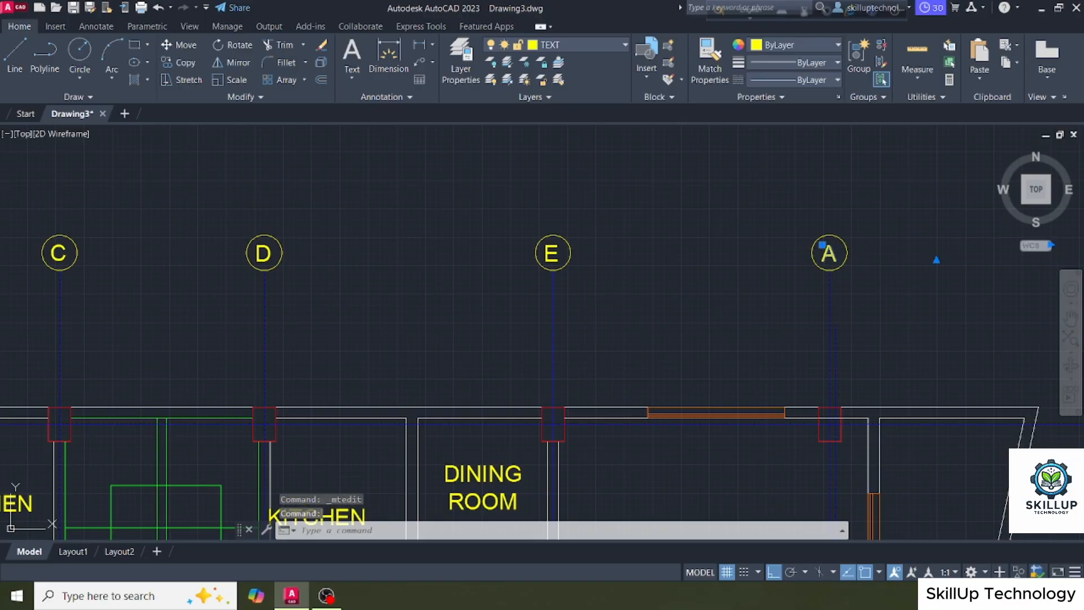
pyautogui.doubleClick(833, 253)
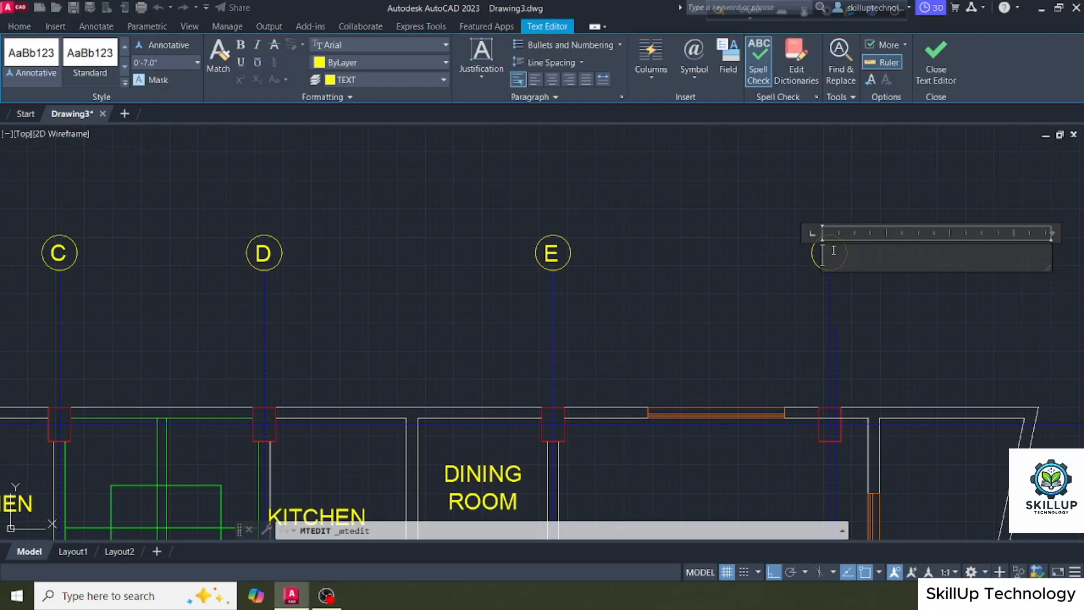
pyautogui.click(790, 270)
pyautogui.scroll(-4, 803, 224)
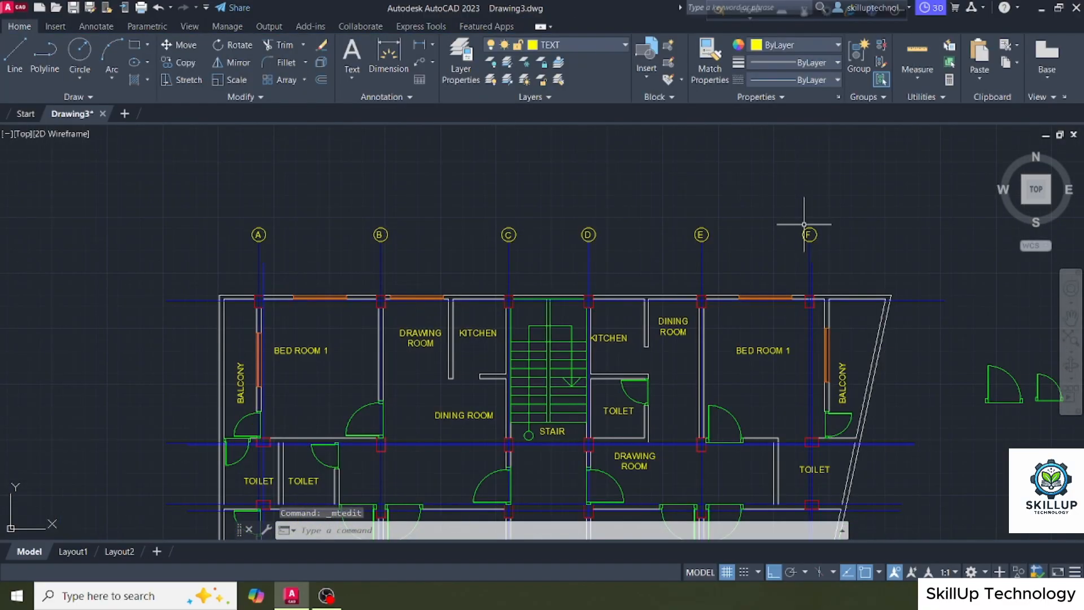
# Copy grid bubble A from its right quadrant to the left end of the uppermost horizontal grid line
pyautogui.scroll(4, 277, 242)
pyautogui.click(281, 226)
pyautogui.click(225, 227)
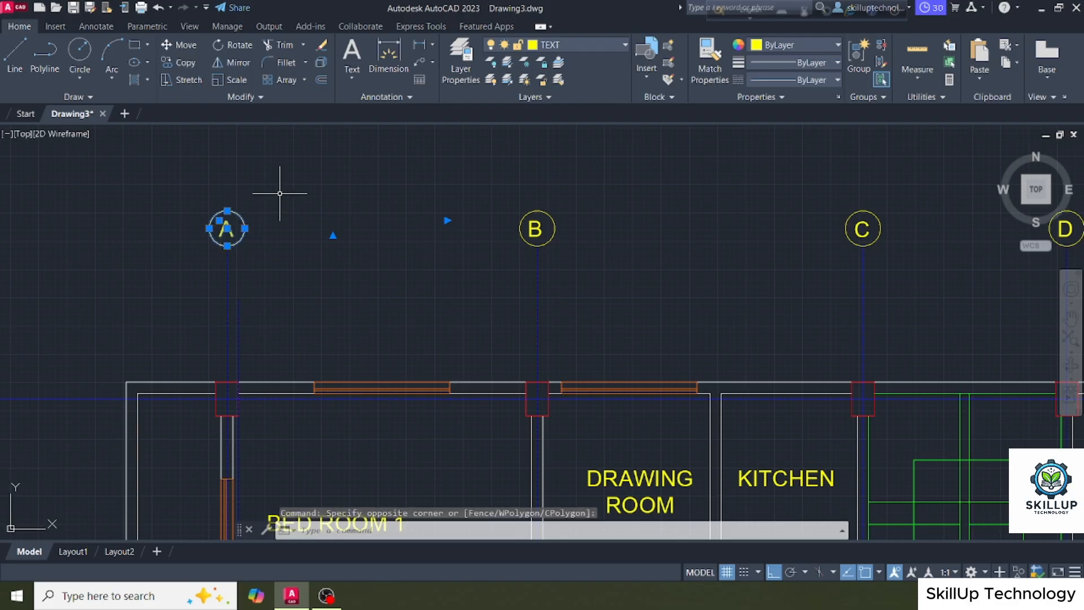
pyautogui.write('CO')
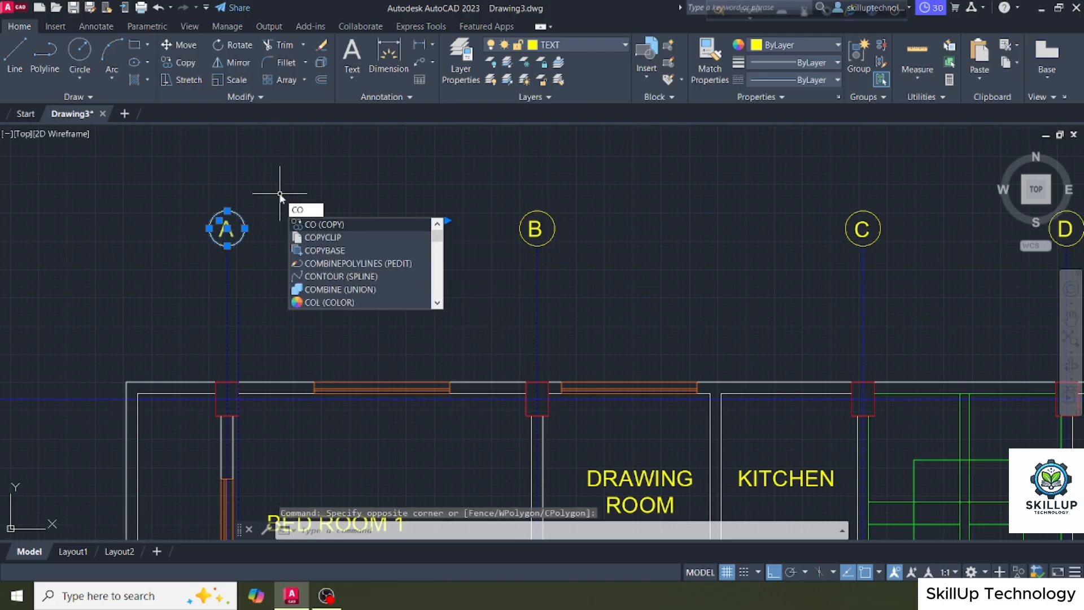
pyautogui.press('Return')
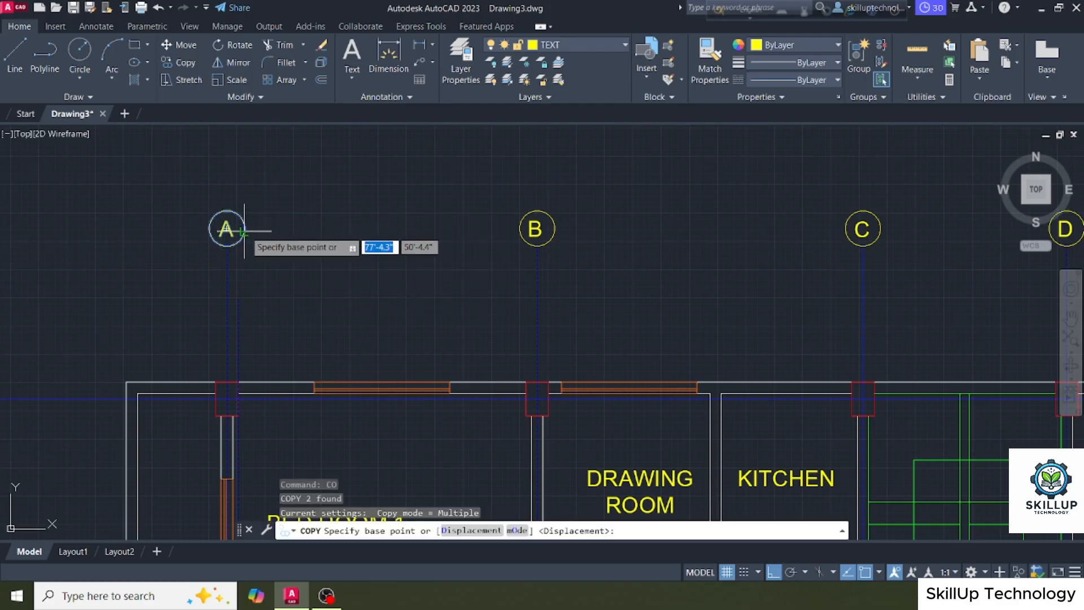
pyautogui.click(229, 228)
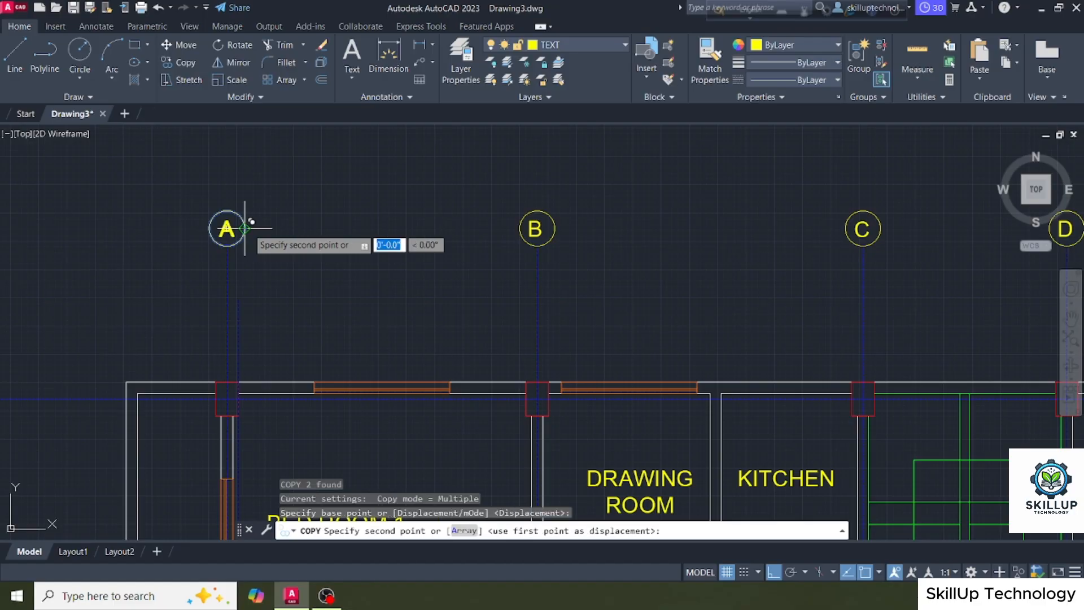
pyautogui.scroll(-4, 373, 198)
pyautogui.scroll(3, 251, 269)
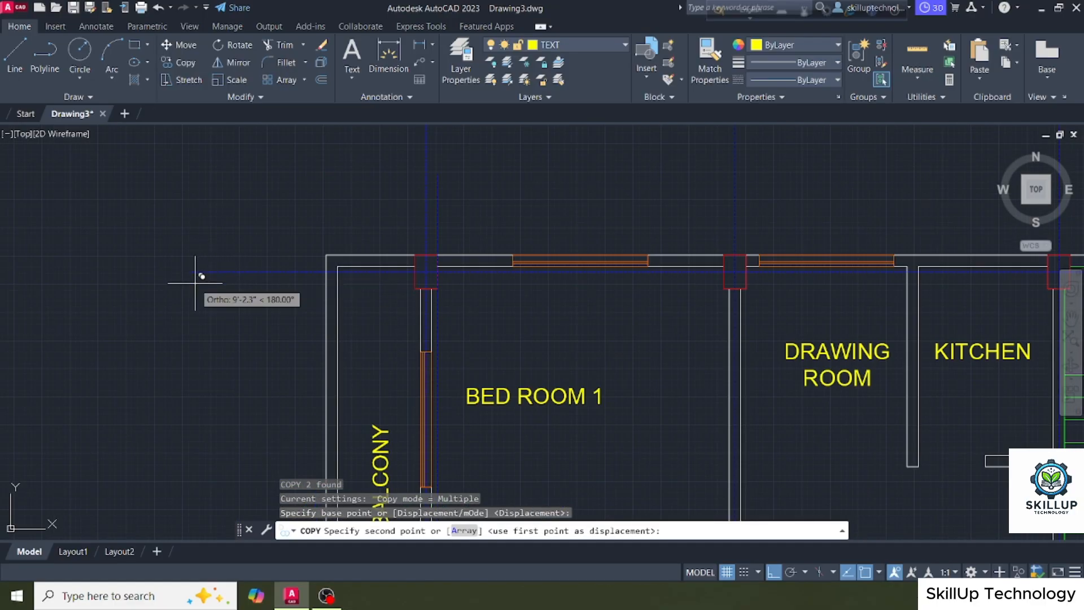
pyautogui.scroll(-2, 920, 257)
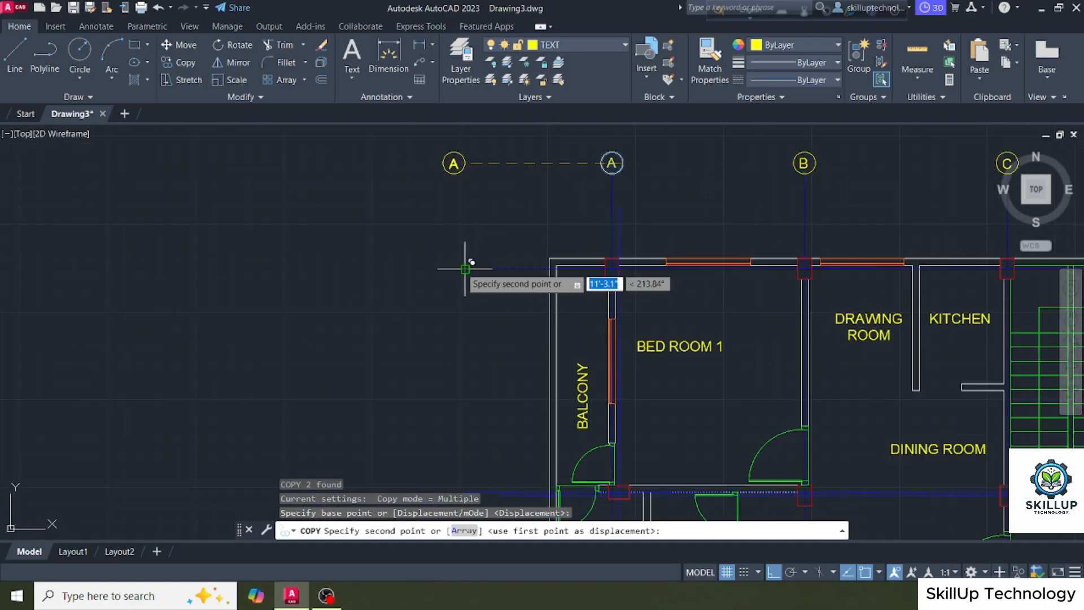
pyautogui.click(453, 269)
# Place further copies of bubble A at the left ends of the three remaining horizontal grid lines
pyautogui.scroll(-2, 457, 176)
pyautogui.scroll(4, 491, 400)
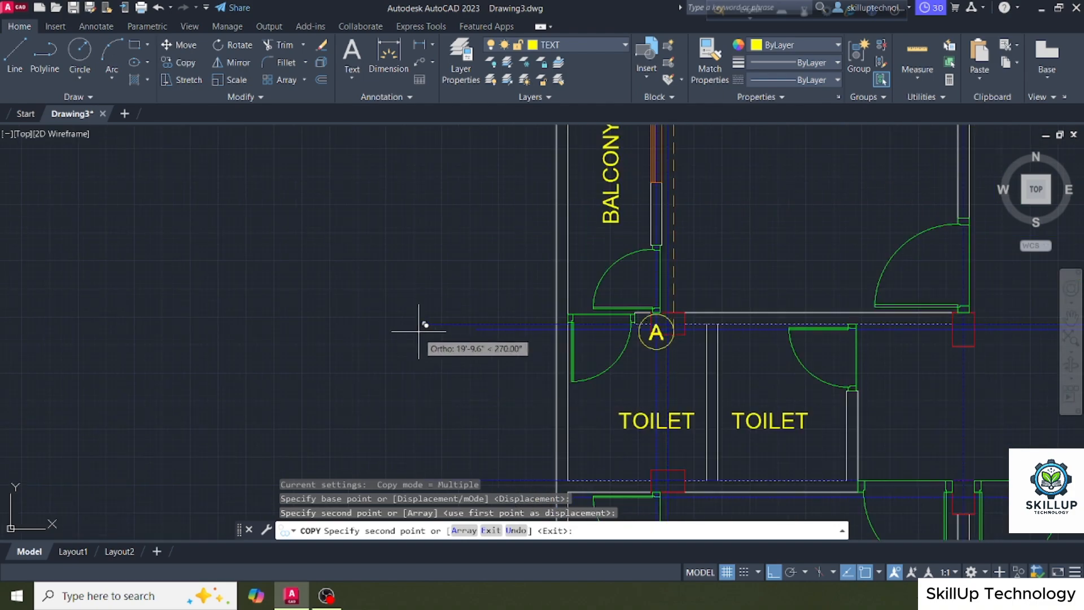
pyautogui.click(432, 316)
pyautogui.scroll(-5, 435, 279)
pyautogui.scroll(3, 423, 261)
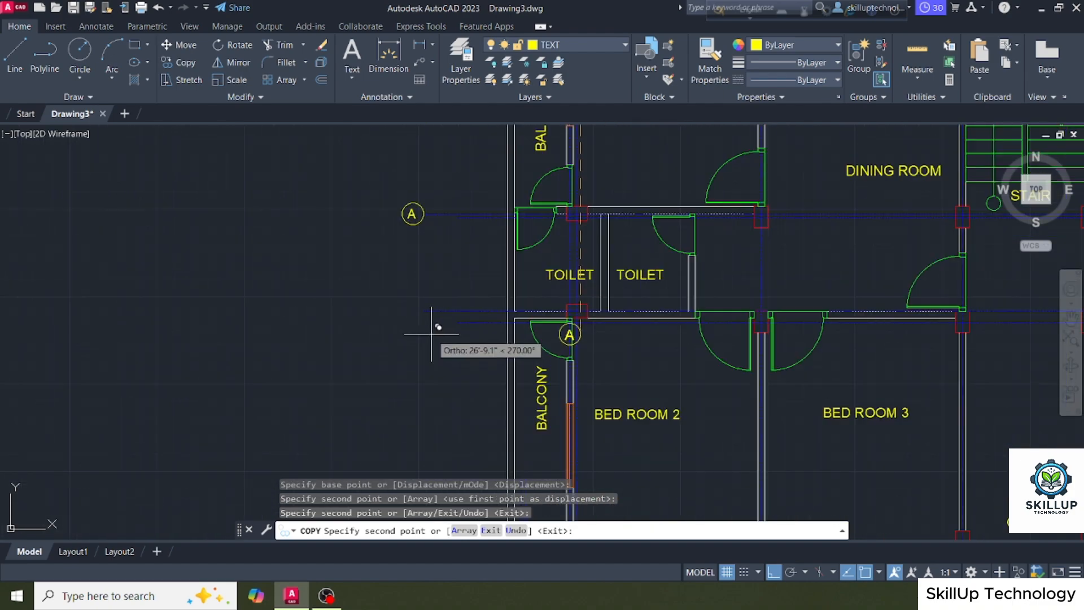
pyautogui.click(424, 310)
pyautogui.scroll(-4, 443, 284)
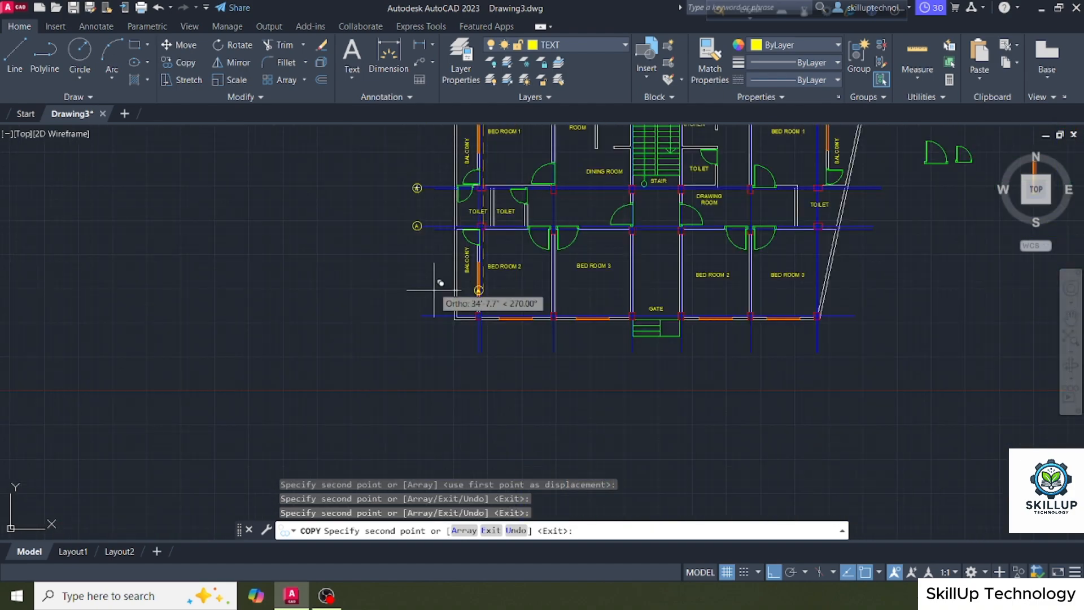
pyautogui.scroll(4, 426, 308)
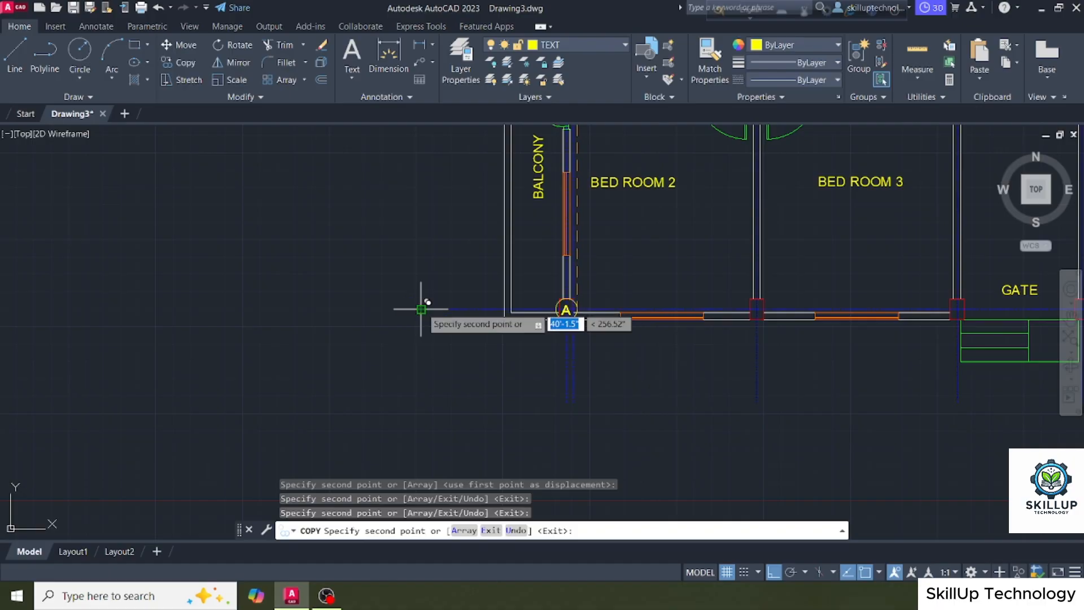
pyautogui.click(411, 310)
pyautogui.scroll(-2, 406, 313)
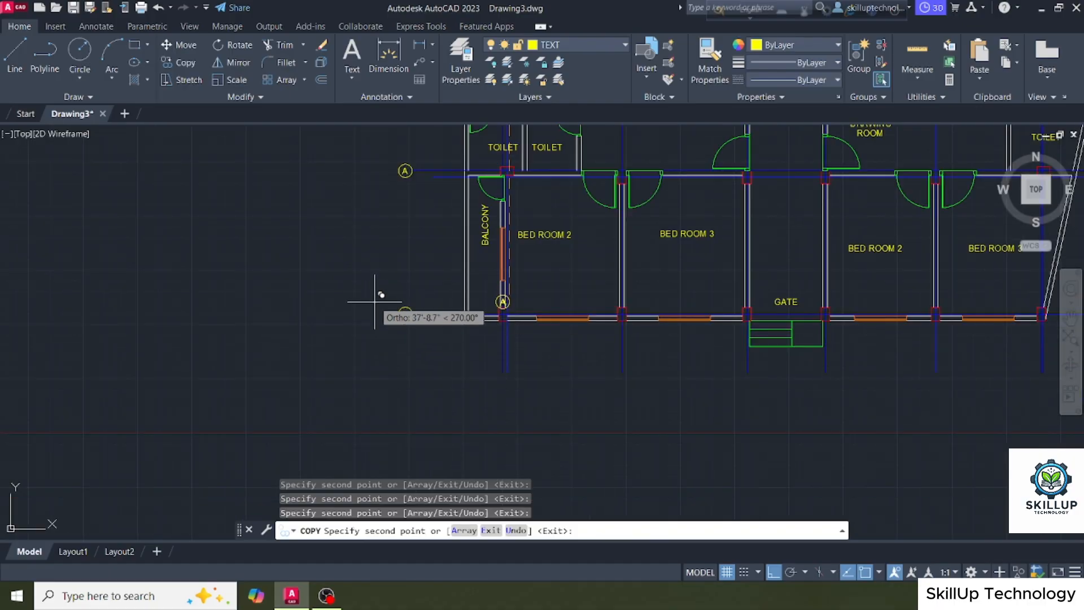
pyautogui.press('Escape')
# Change the letter in the uppermost grid bubble left of the plan to 1
pyautogui.scroll(-3, 397, 361)
pyautogui.scroll(-1, 402, 248)
pyautogui.scroll(5, 409, 230)
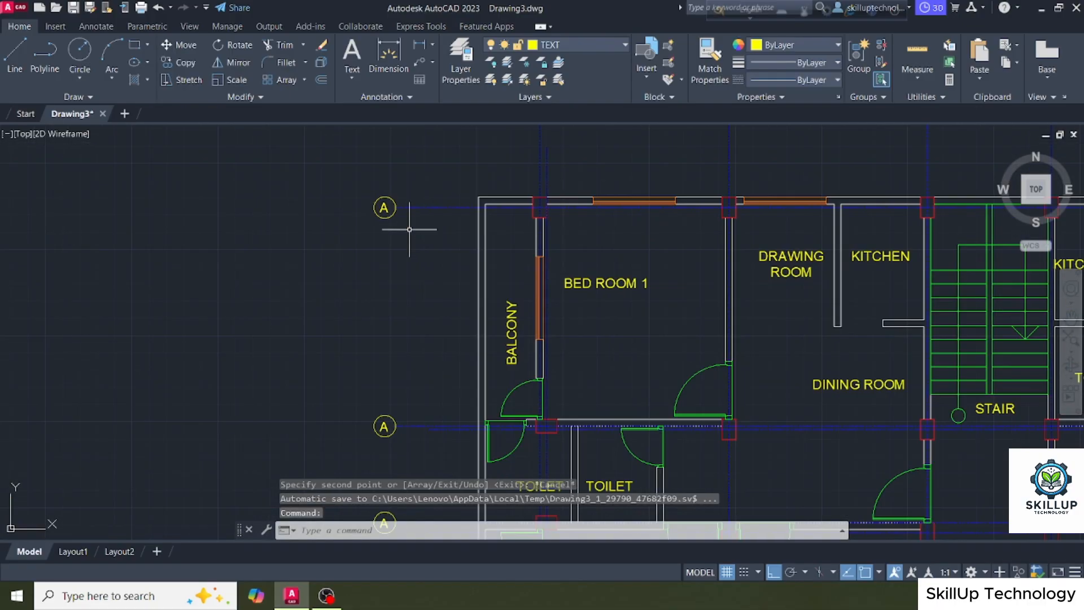
pyautogui.scroll(2, 397, 189)
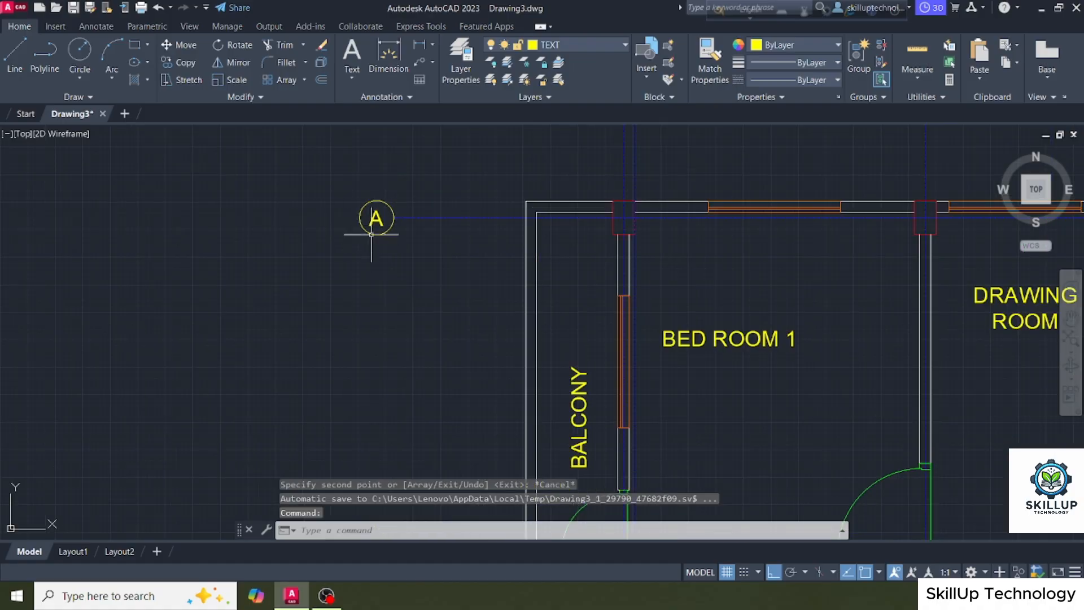
pyautogui.press('Escape')
pyautogui.doubleClick(376, 218)
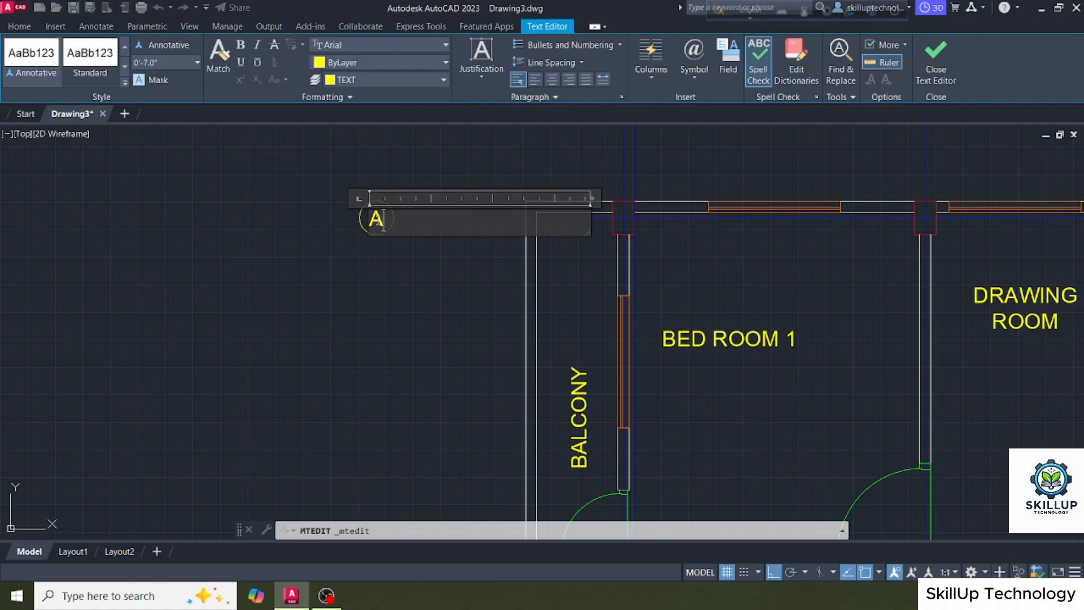
pyautogui.press('BackSpace')
pyautogui.write('1')
pyautogui.scroll(-2, 351, 150)
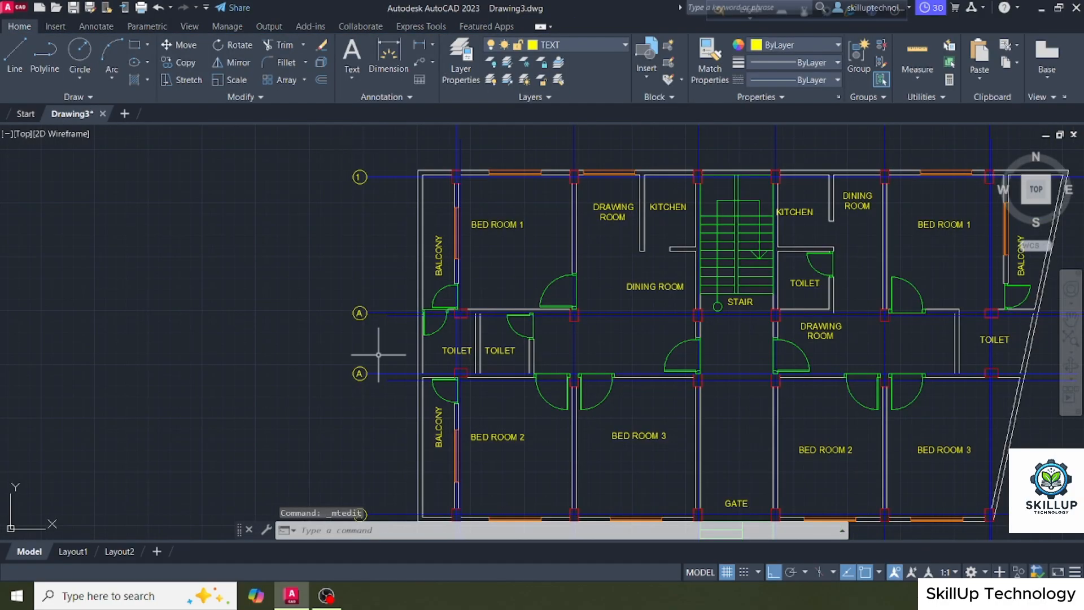
# Change the letters in the second and third grid bubbles left of the plan to 2 and 3
pyautogui.scroll(2, 363, 322)
pyautogui.doubleClick(353, 298)
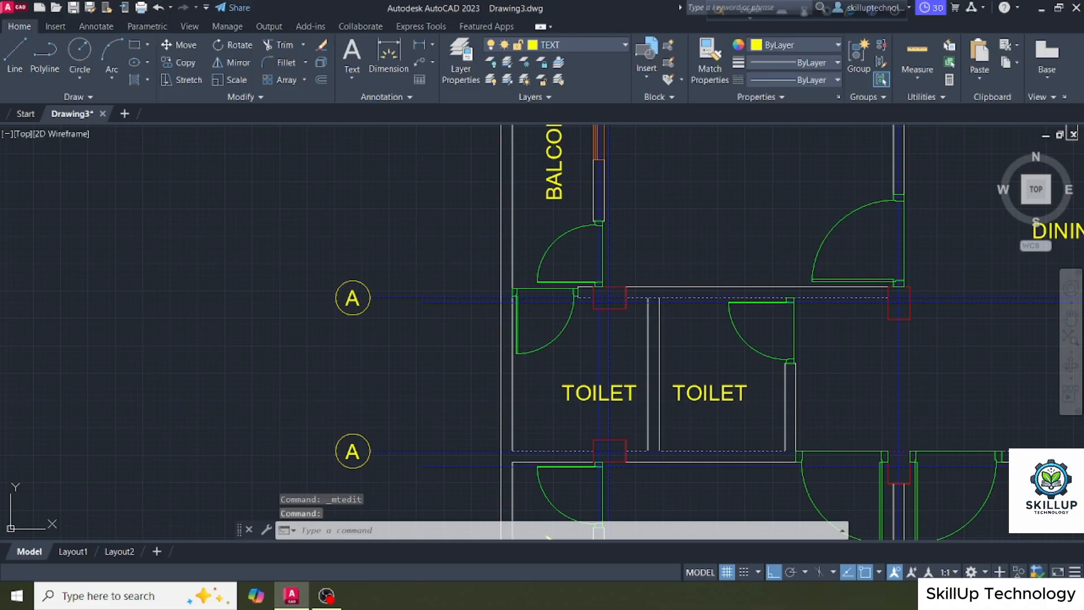
pyautogui.write('2')
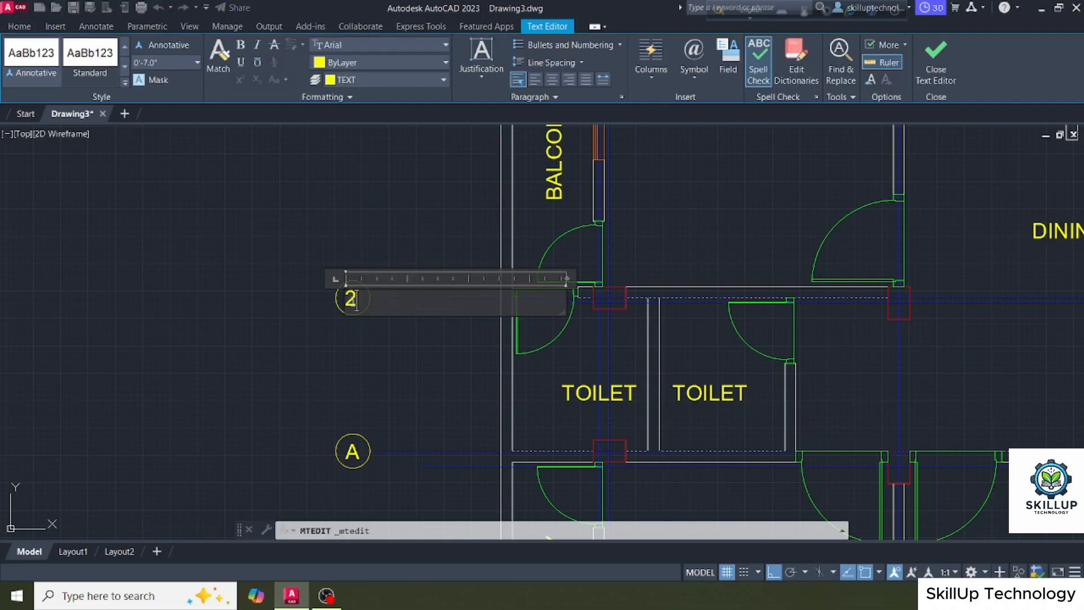
pyautogui.click(350, 368)
pyautogui.doubleClick(356, 447)
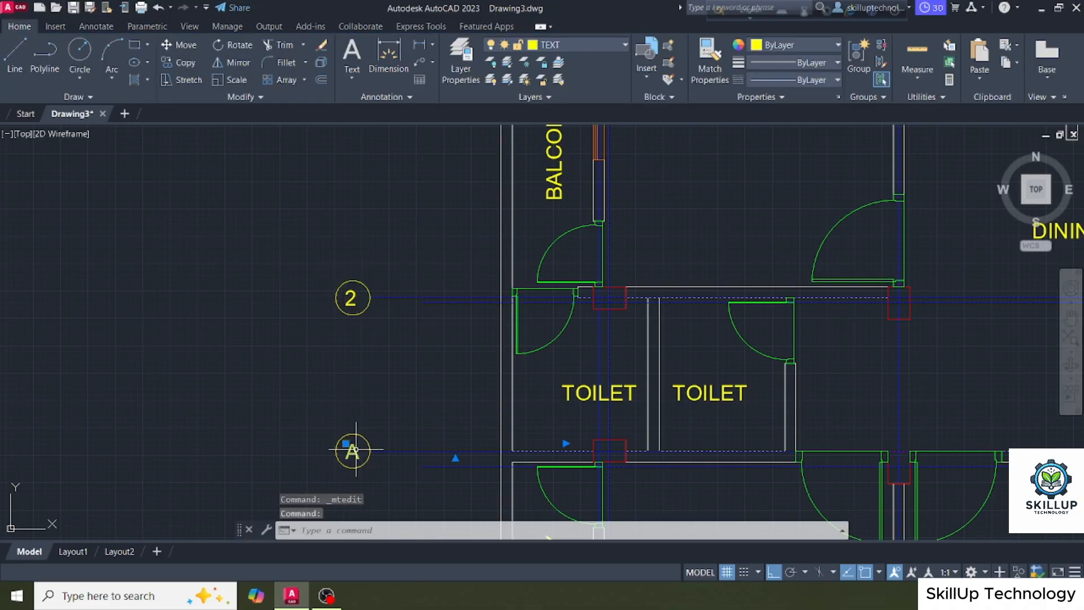
pyautogui.write('3')
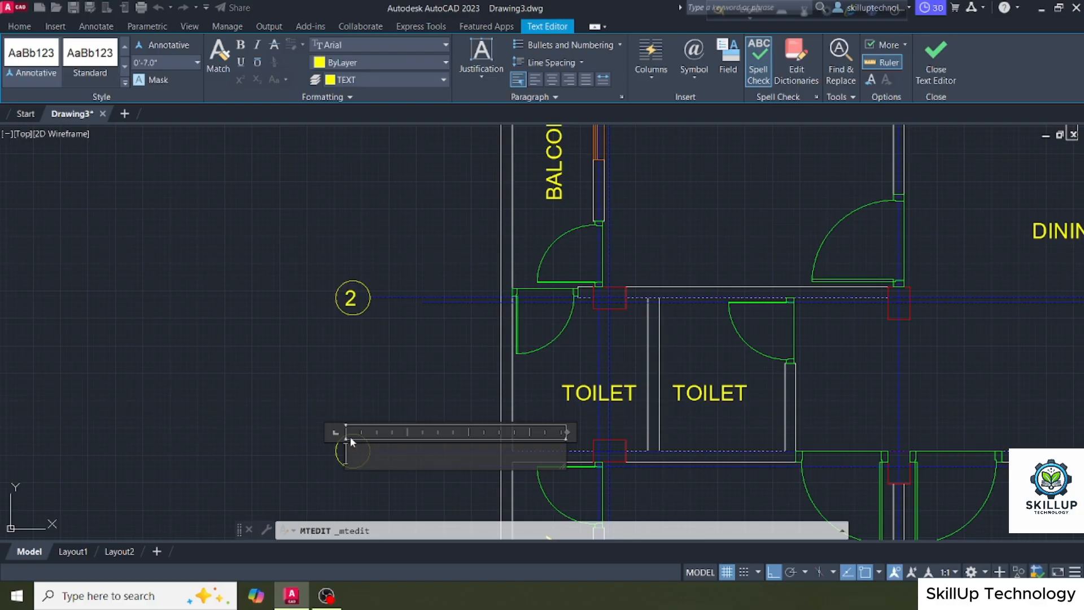
pyautogui.click(287, 357)
# Change the letter in the lowest grid bubble left of the plan to 4
pyautogui.scroll(-4, 302, 283)
pyautogui.scroll(4, 341, 450)
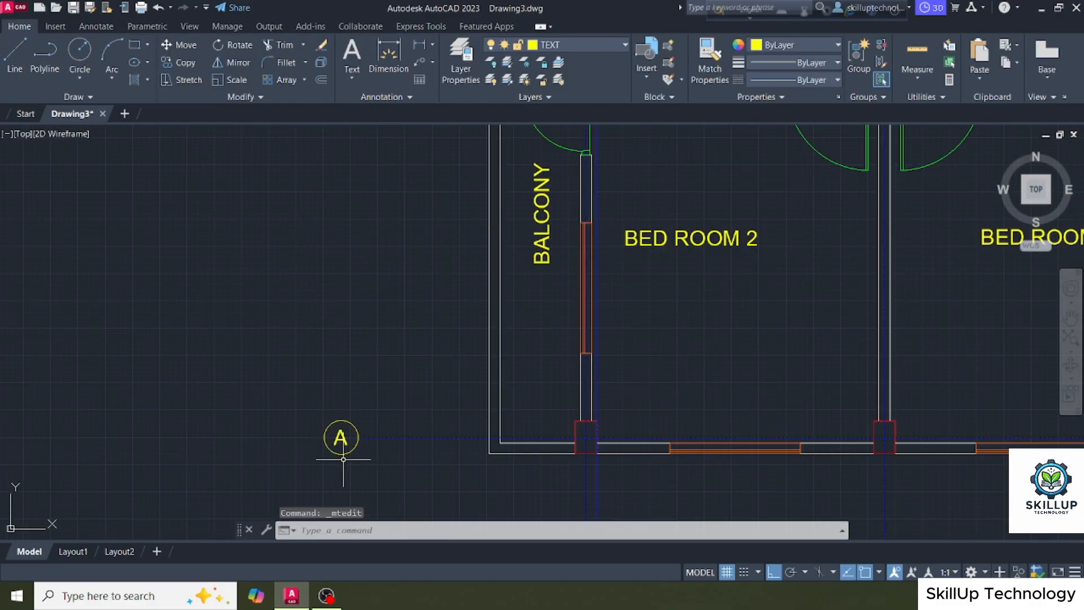
pyautogui.click(340, 437)
pyautogui.doubleClick(340, 437)
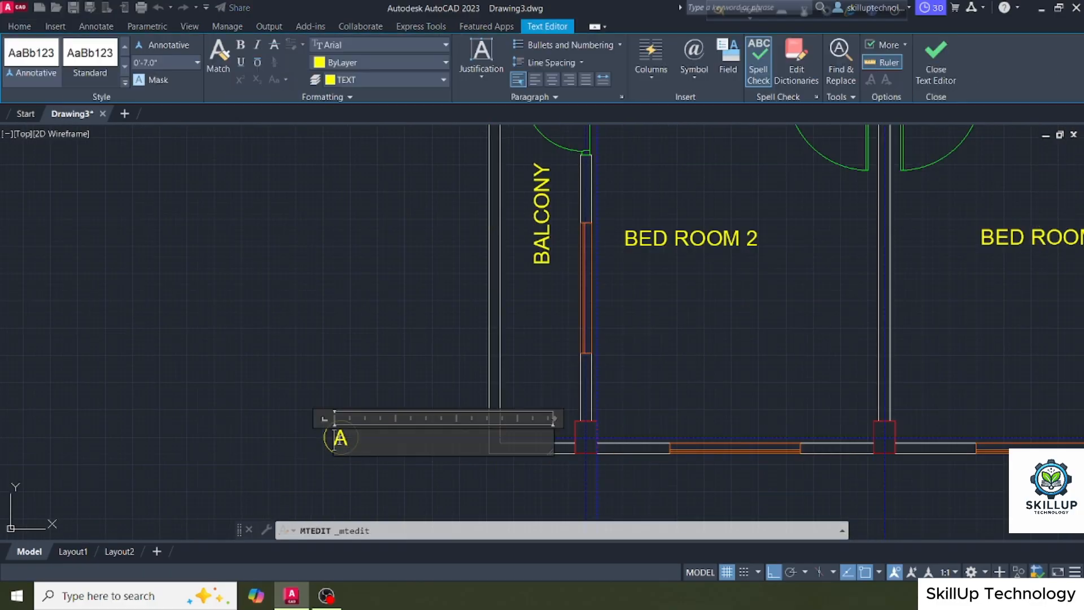
pyautogui.write('4')
pyautogui.click(276, 347)
pyautogui.scroll(-4, 309, 399)
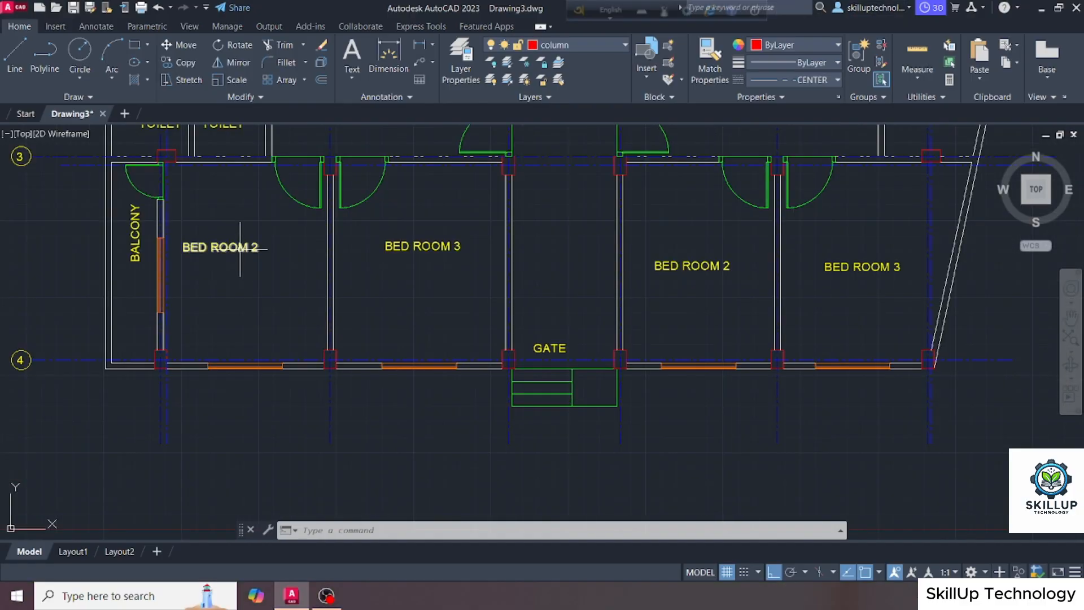
# Copy the GATE label straight down to the empty area below the entrance steps
pyautogui.click(547, 347)
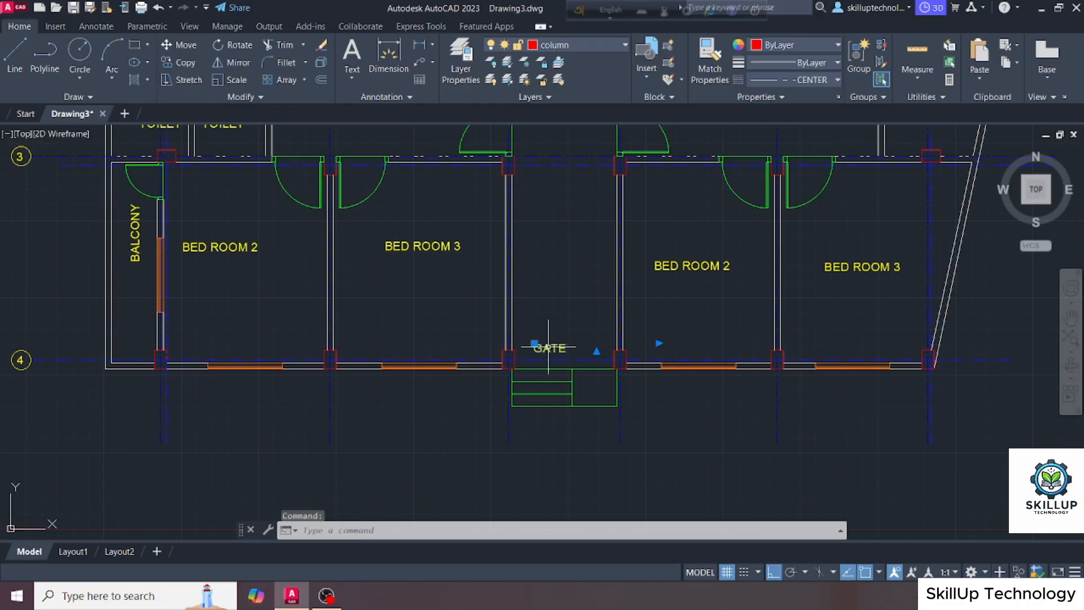
pyautogui.write('c')
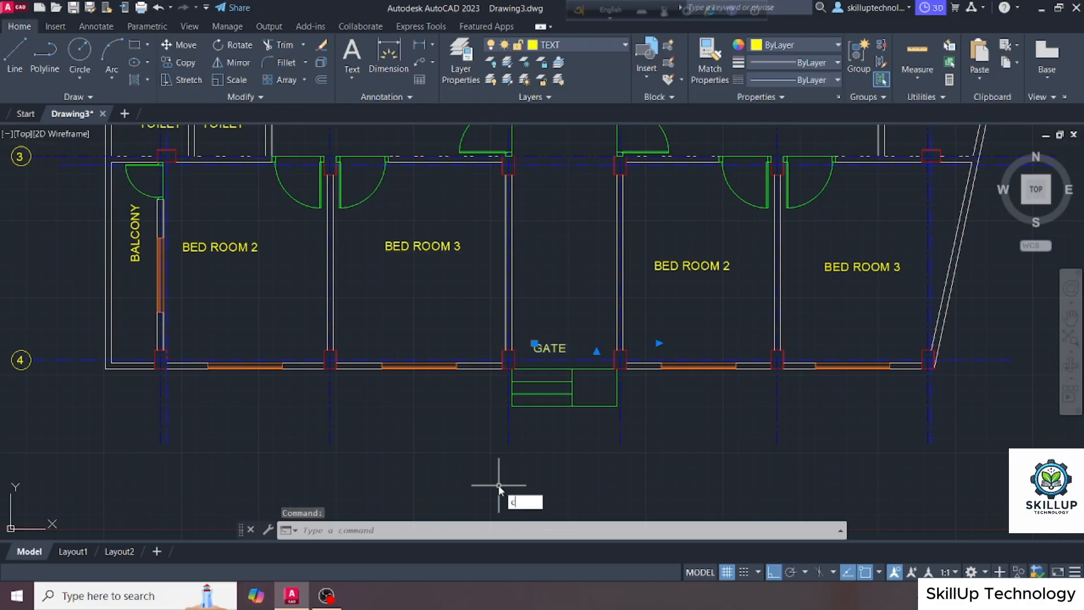
pyautogui.write('o')
pyautogui.press('Return')
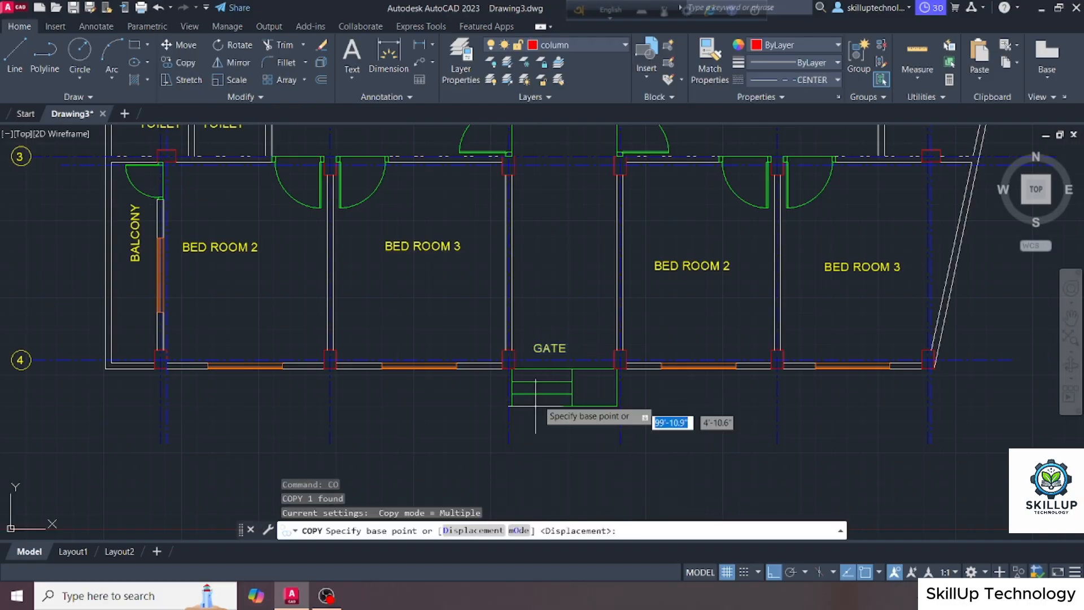
pyautogui.click(534, 355)
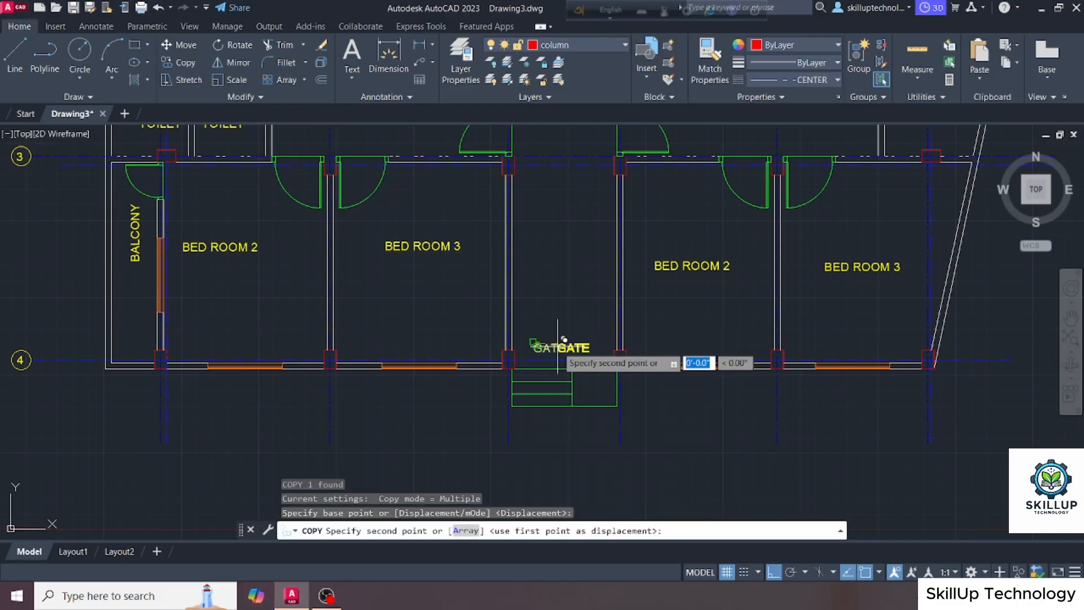
pyautogui.click(555, 457)
pyautogui.press('Escape')
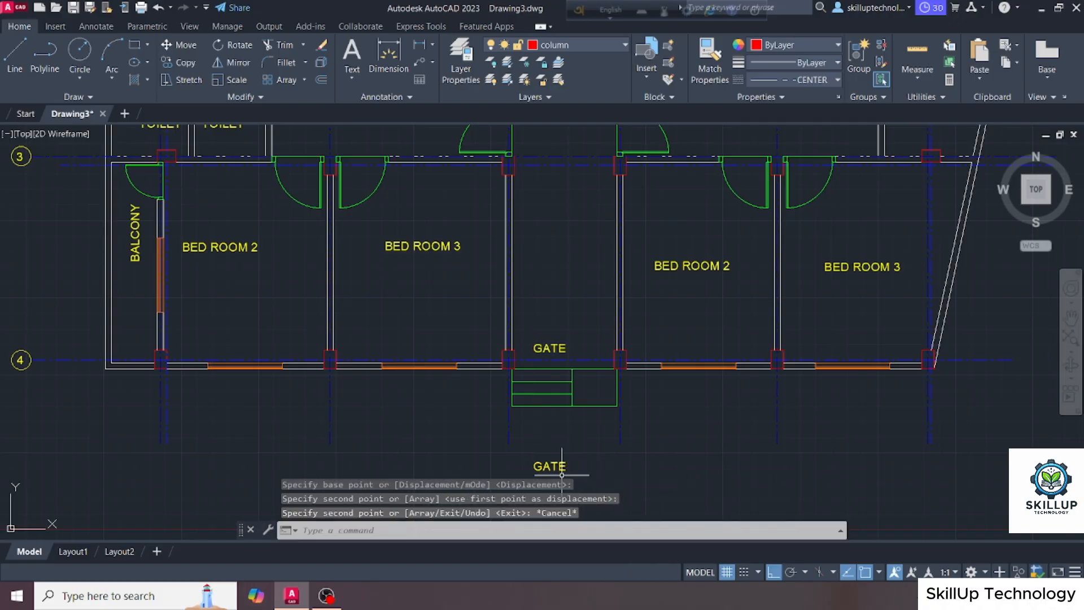
# Replace the text of the copied GATE label below the entrance steps with FLOOR PLAN
pyautogui.scroll(-2, 579, 425)
pyautogui.scroll(3, 574, 464)
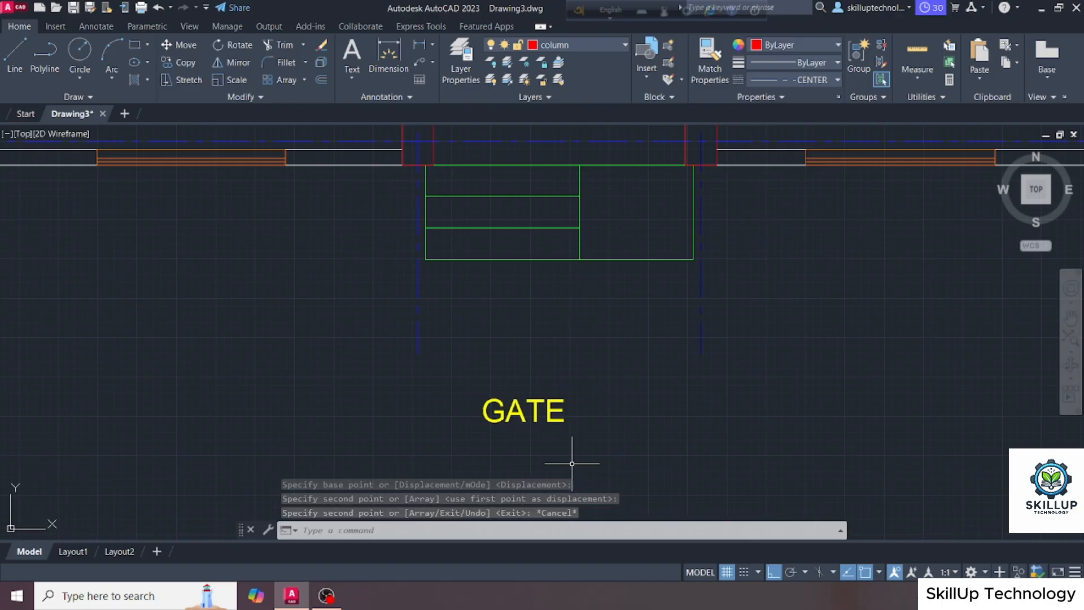
pyautogui.click(532, 414)
pyautogui.click(504, 415)
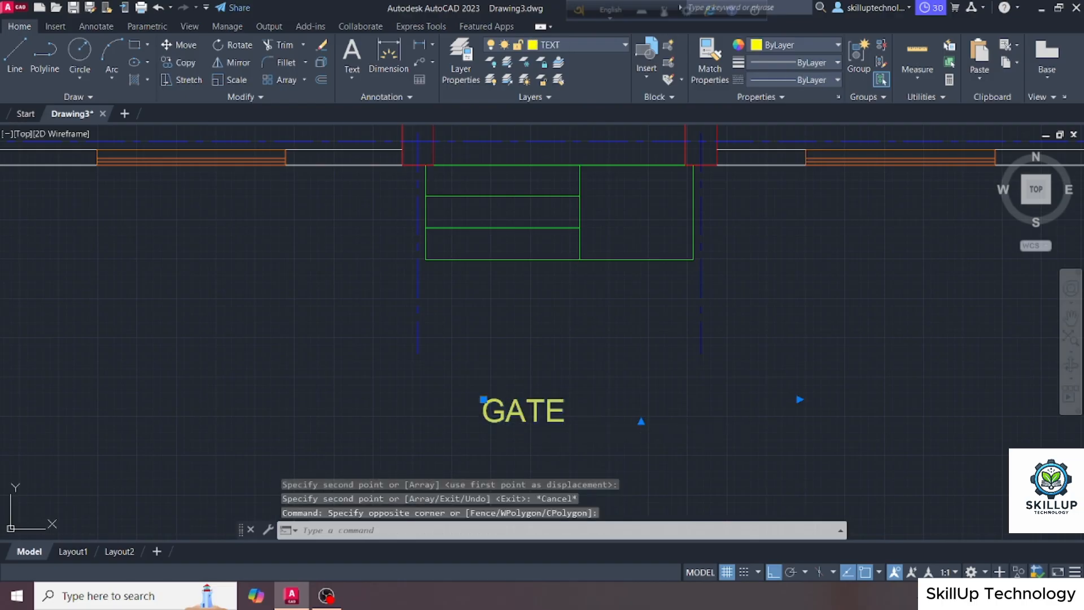
pyautogui.doubleClick(510, 415)
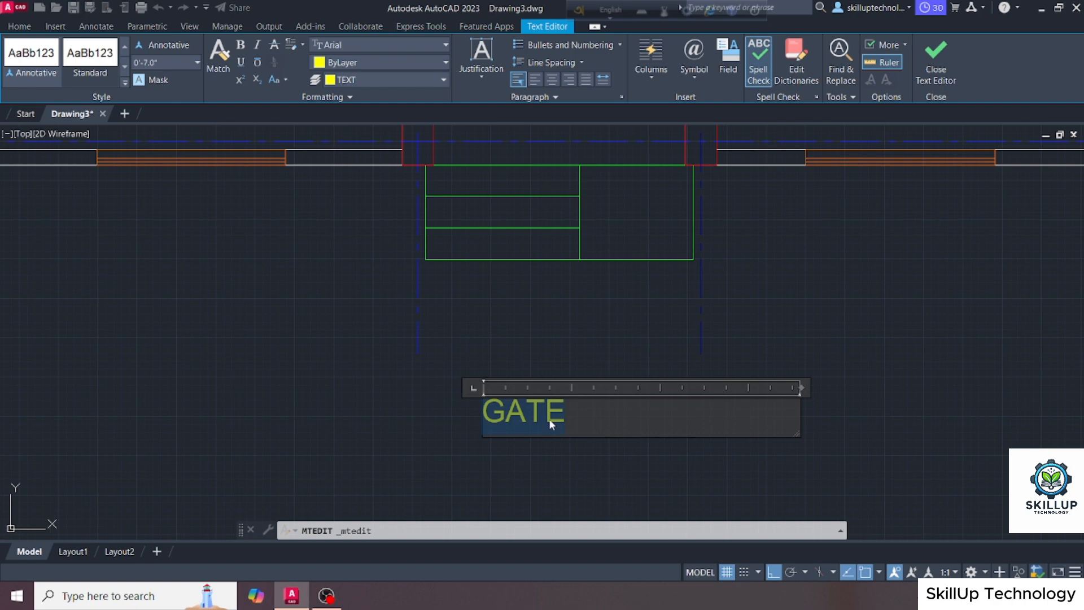
pyautogui.write('FL')
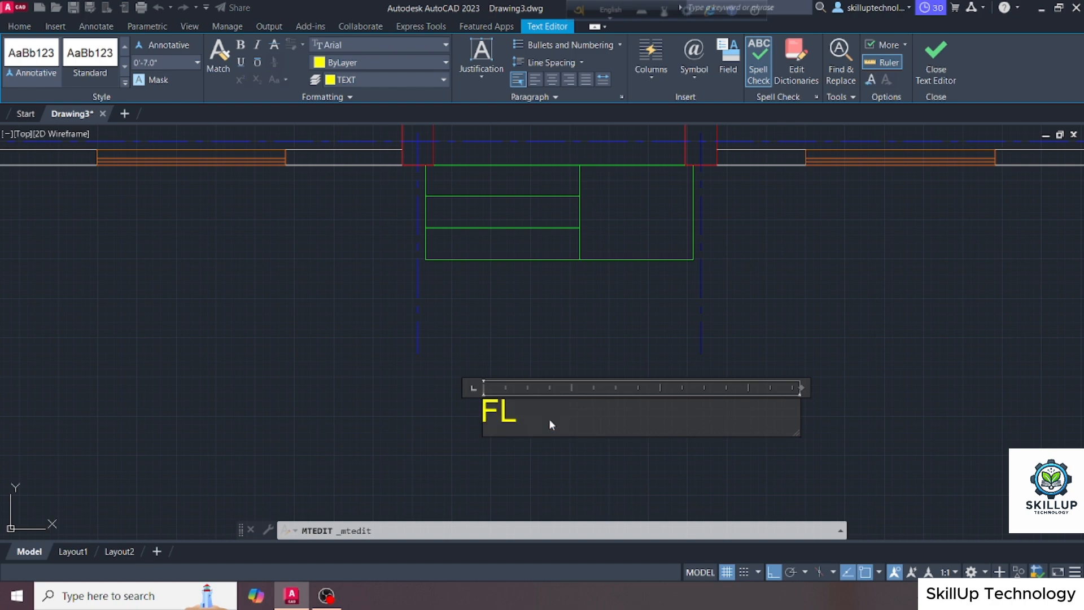
pyautogui.write('OOR PLAN')
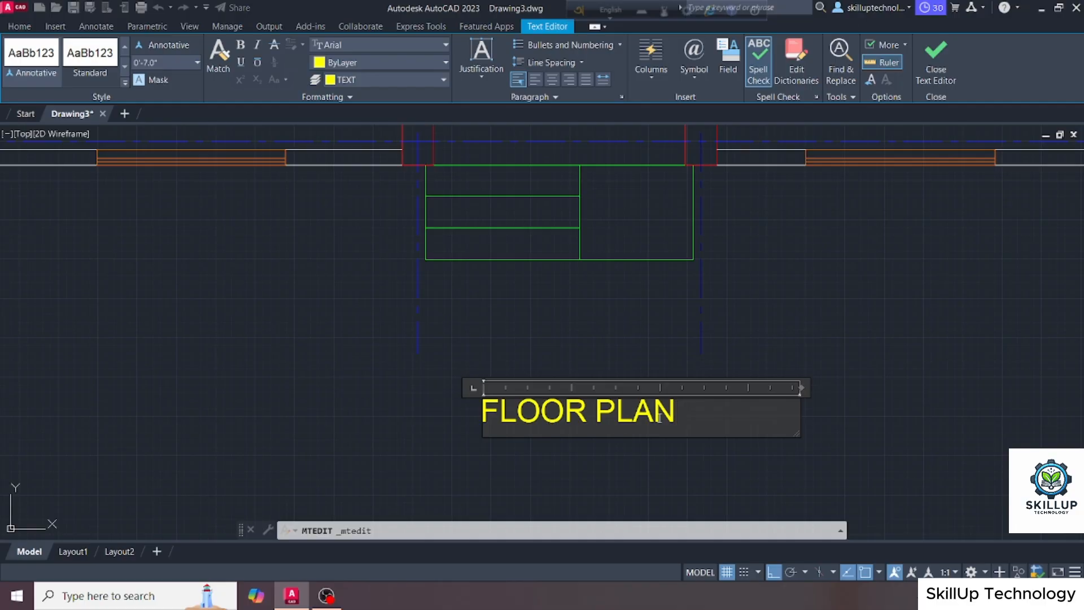
# Underline the whole FLOOR PLAN title and set its text height to 10 inches
pyautogui.hotkey('ctrl', 'a')
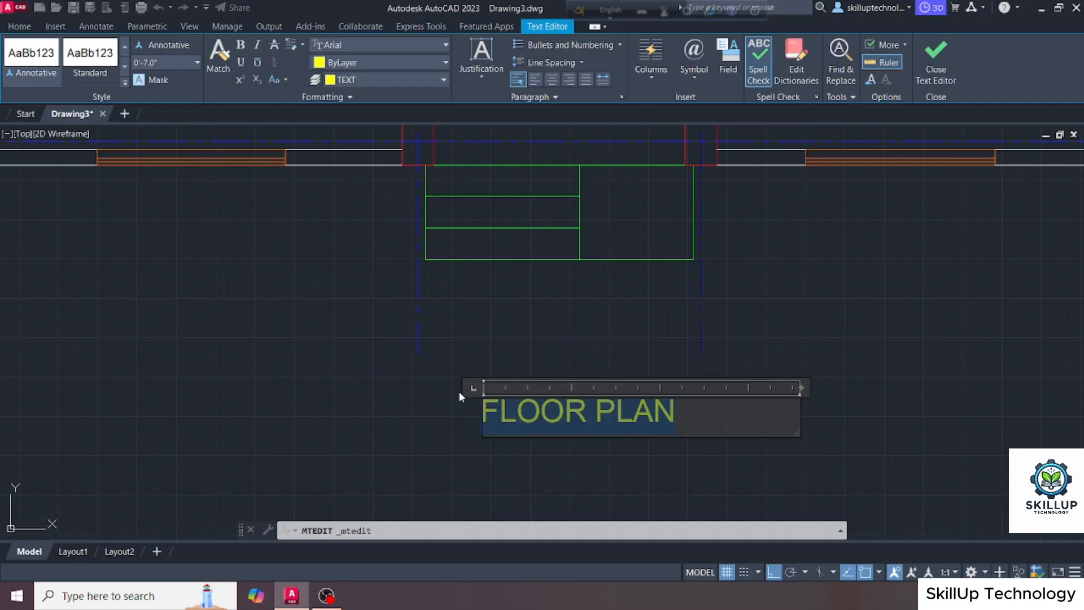
pyautogui.hotkey('ctrl', 'u')
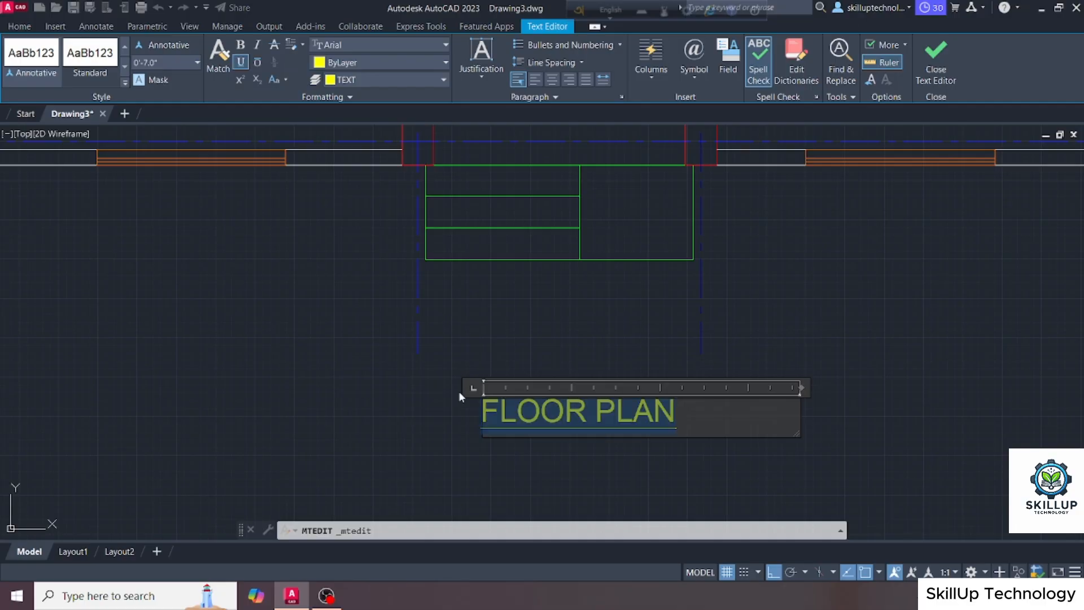
pyautogui.click(177, 61)
pyautogui.write('10')
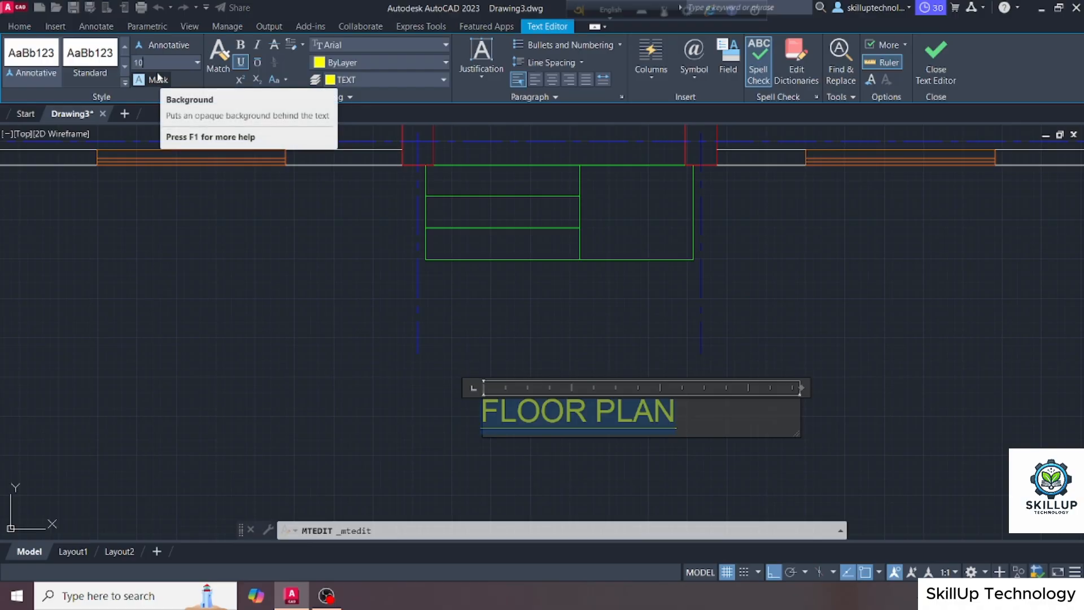
pyautogui.press('Return')
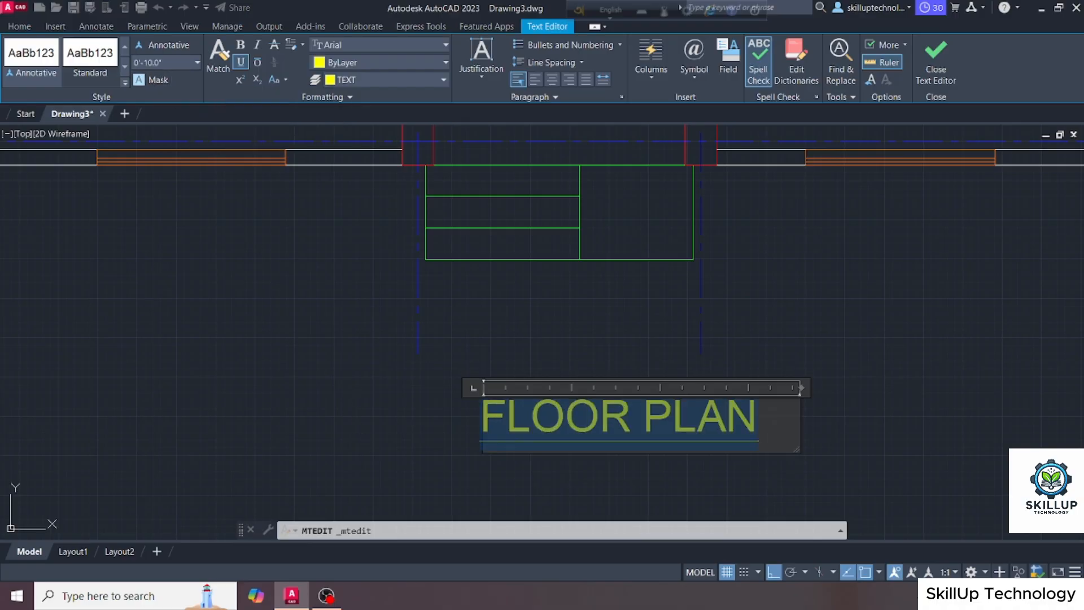
pyautogui.click(356, 375)
pyautogui.scroll(-2, 424, 363)
pyautogui.scroll(-2, 423, 363)
pyautogui.scroll(-2, 668, 355)
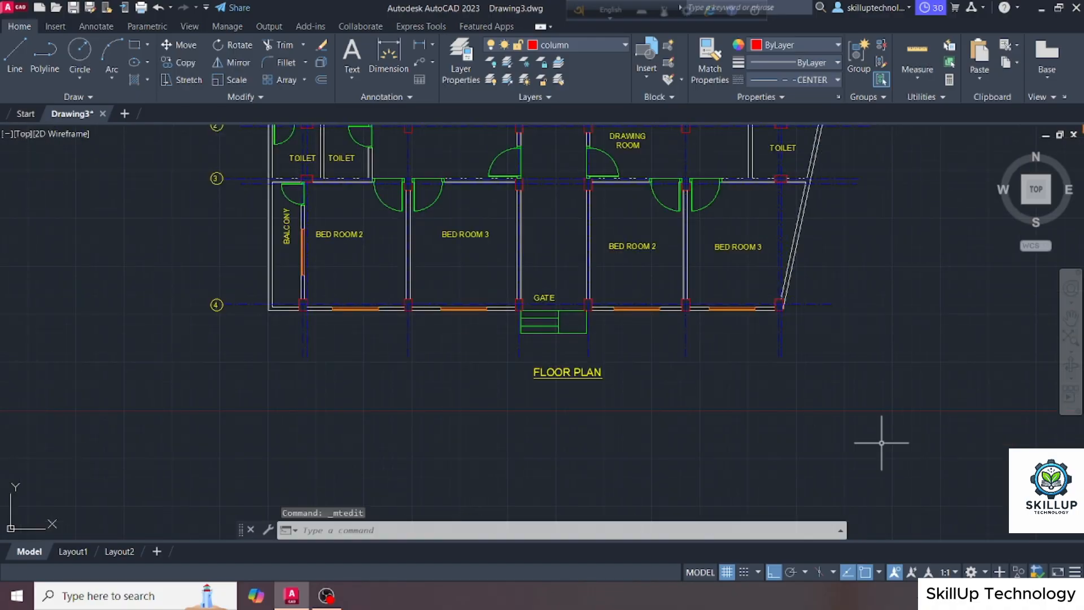
pyautogui.scroll(-2, 882, 442)
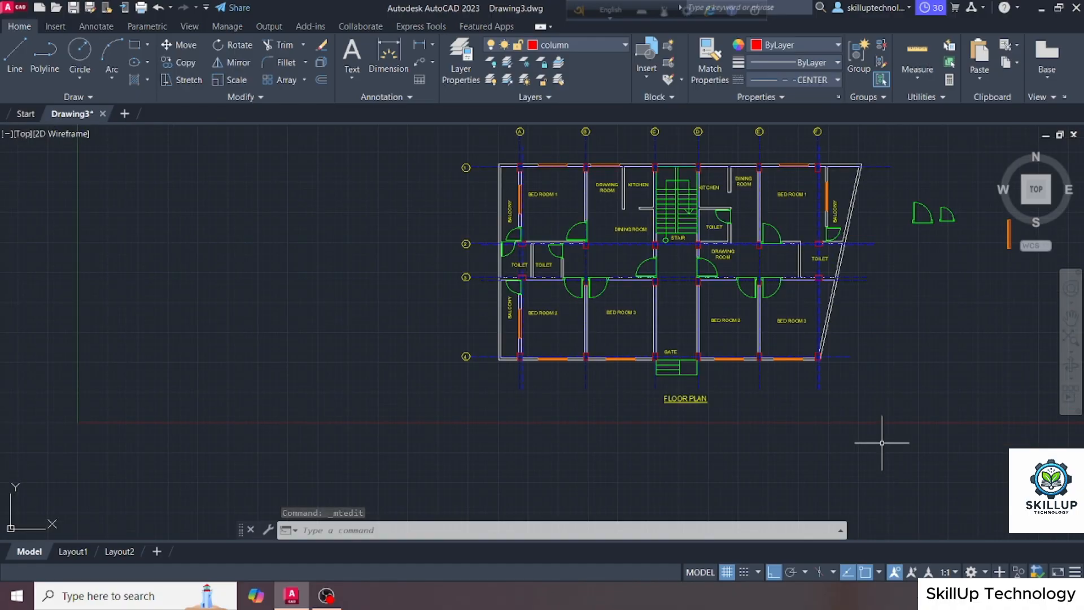
pyautogui.moveTo(852, 423); pyautogui.dragTo(796, 387, button='middle')
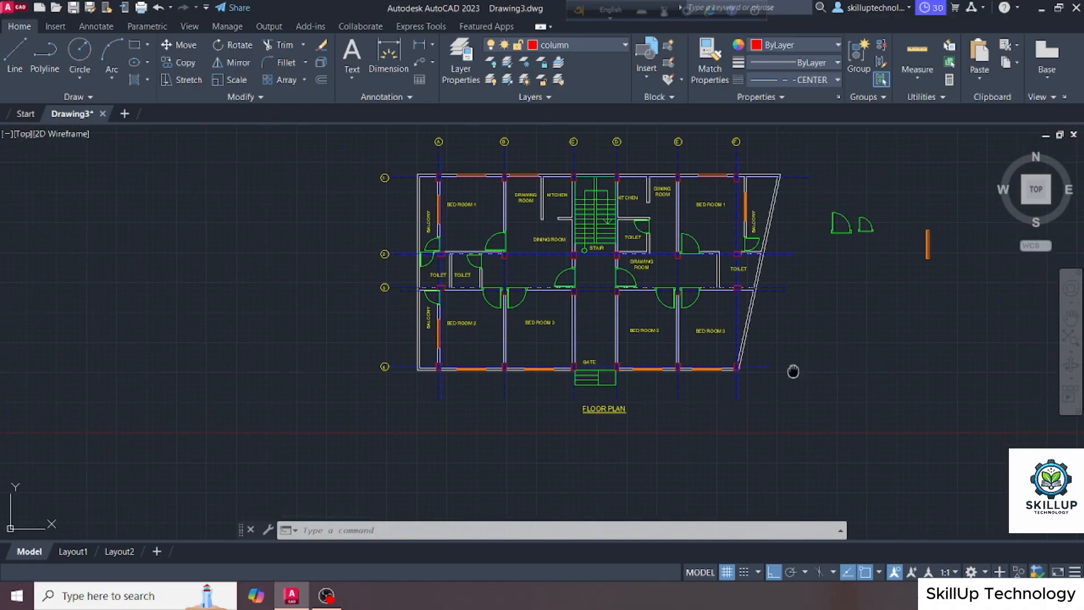
pyautogui.scroll(2, 807, 376)
pyautogui.scroll(-2, 817, 376)
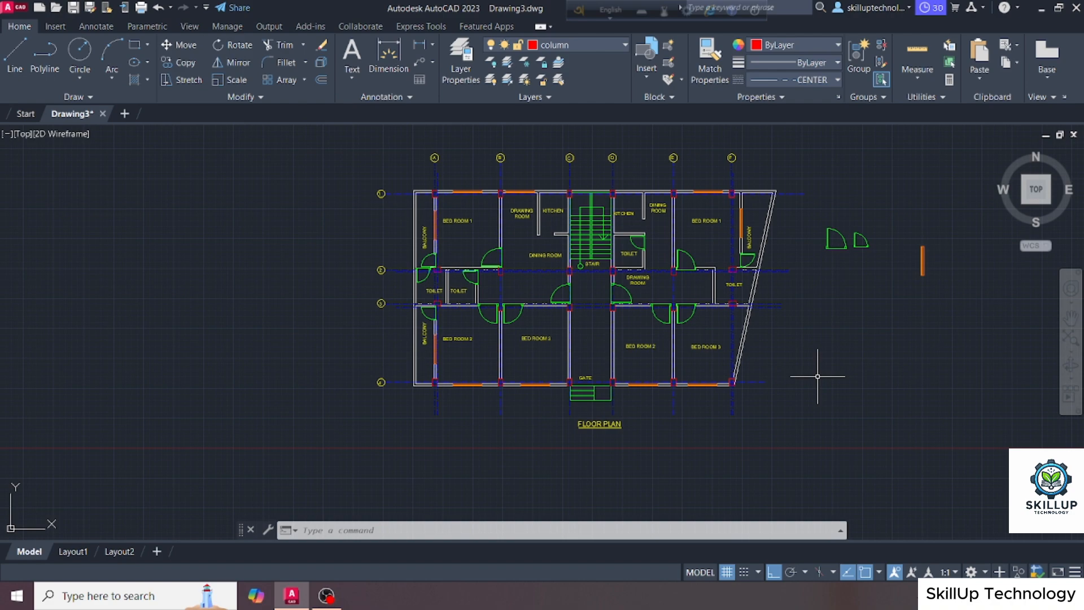